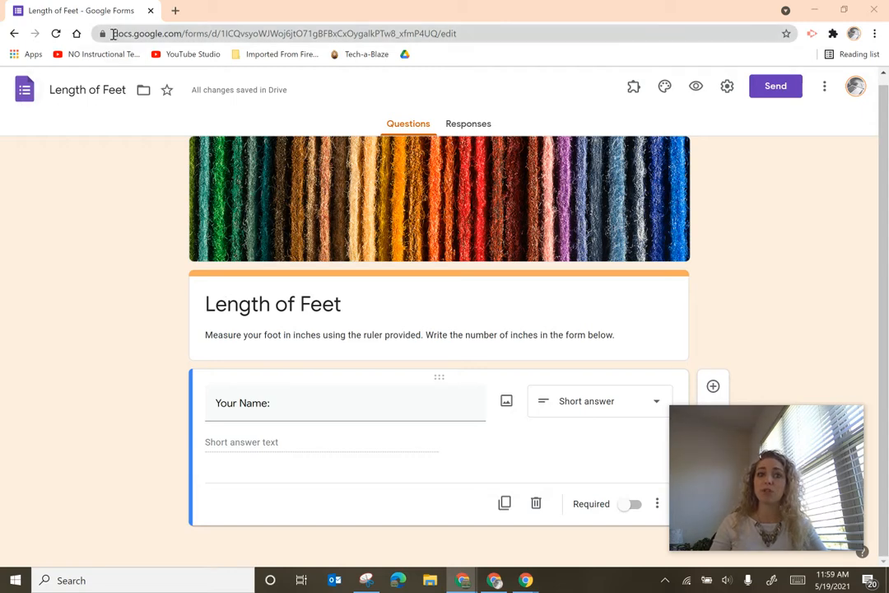
- Open the Google Forms home page in a new tab, find Forms among the Google apps, and close the tab
{"action": "left_click", "coordinate": [175, 9]}
{"action": "type", "text": "forms"}
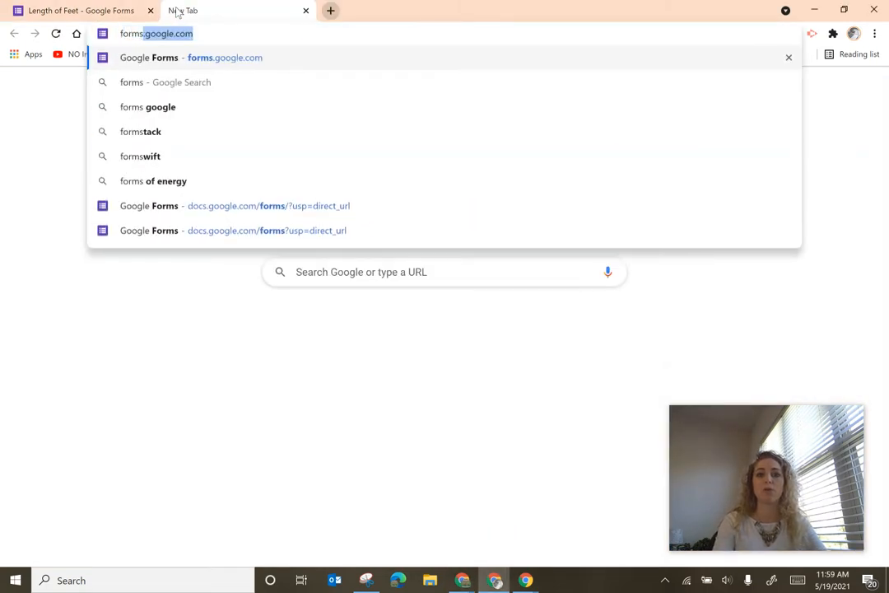
{"action": "key", "text": "Return"}
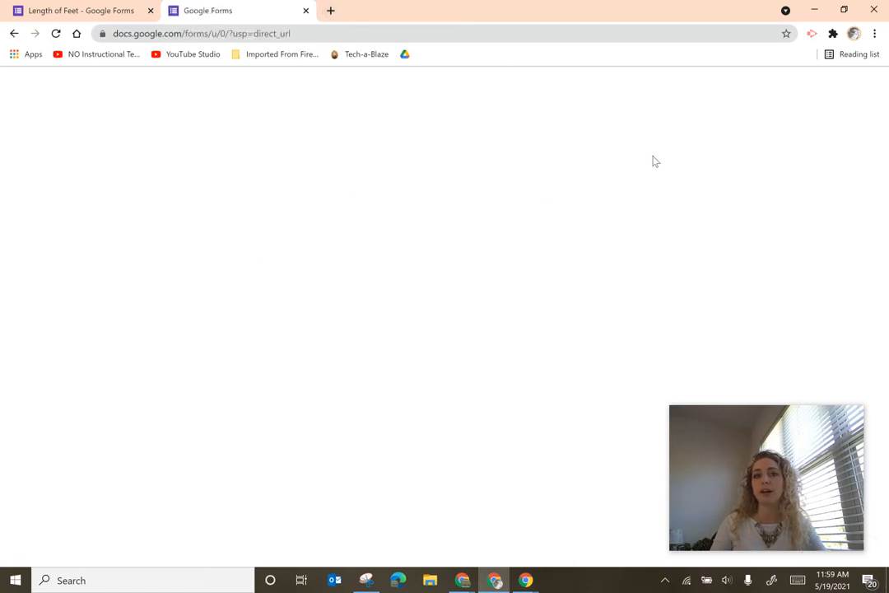
{"action": "left_click", "coordinate": [828, 90]}
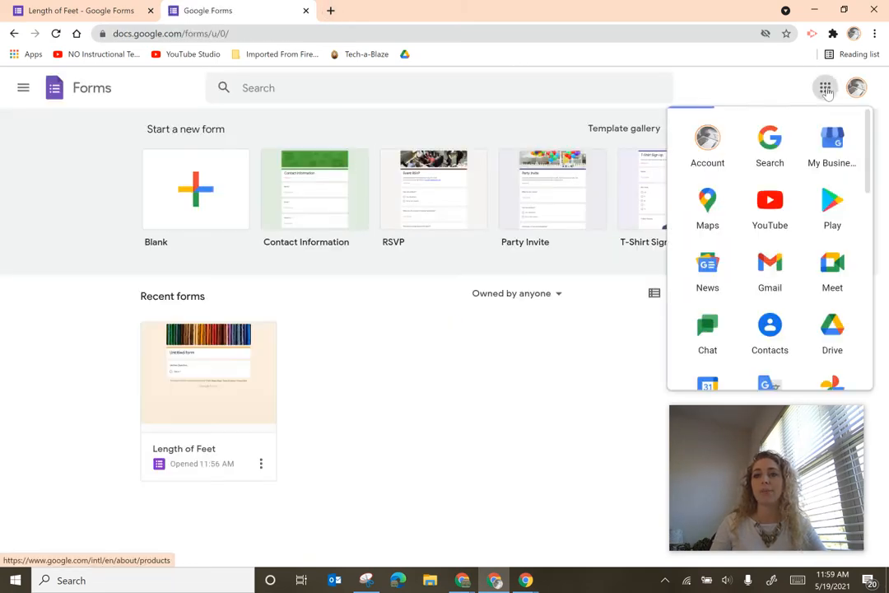
{"action": "scroll", "coordinate": [793, 192], "scroll_direction": "down", "scroll_amount": 10}
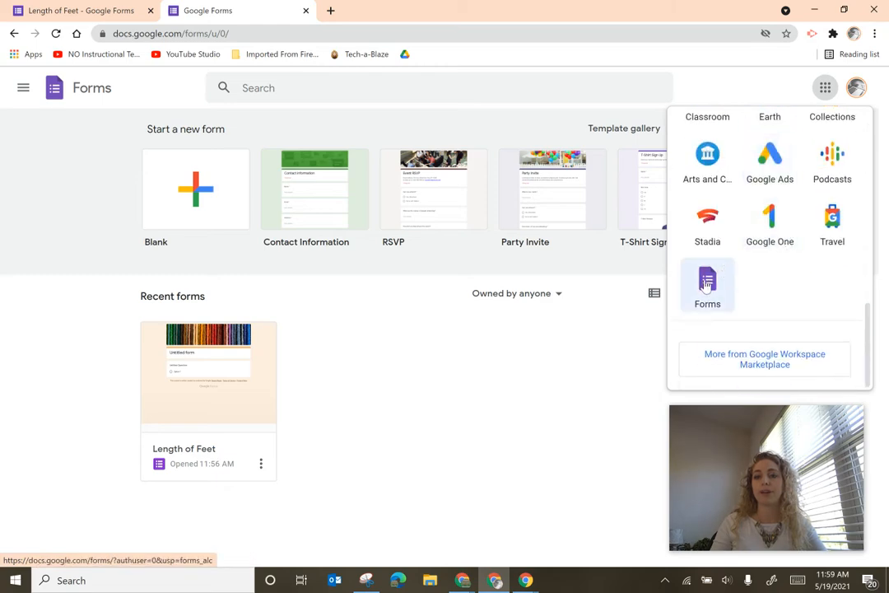
{"action": "left_click", "coordinate": [306, 11]}
{"action": "left_click", "coordinate": [305, 11]}
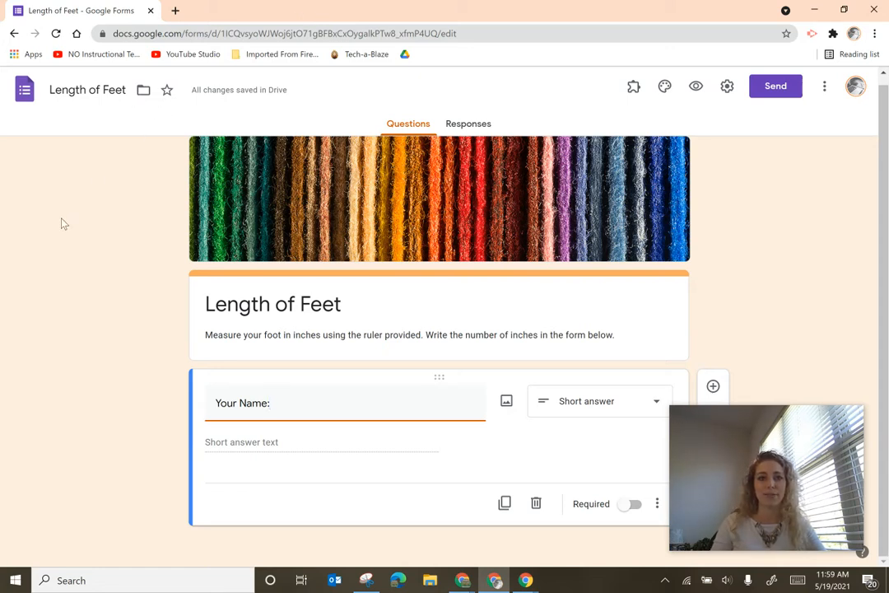
- Go to the Google Forms home page and reopen the recent "Length of Feet" form
{"action": "left_click", "coordinate": [26, 88]}
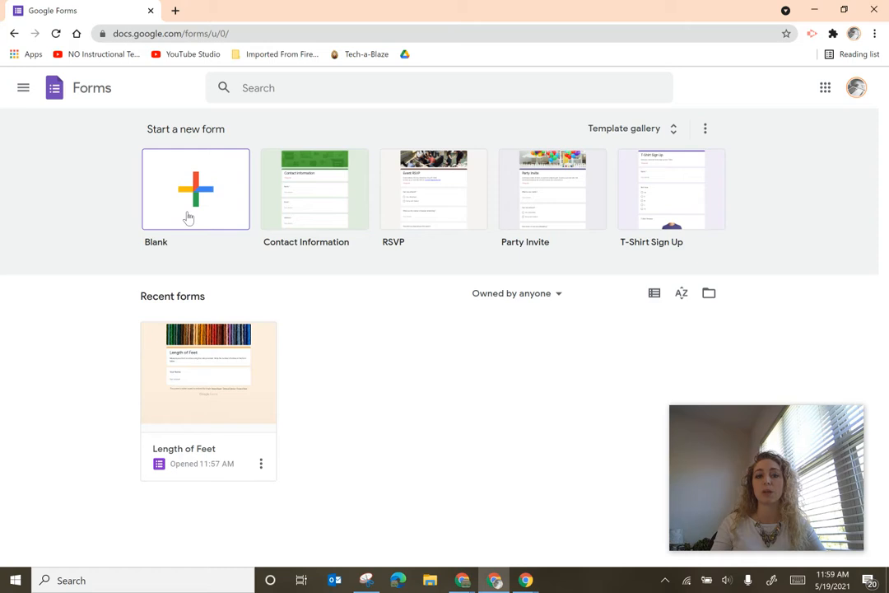
{"action": "left_click", "coordinate": [189, 412]}
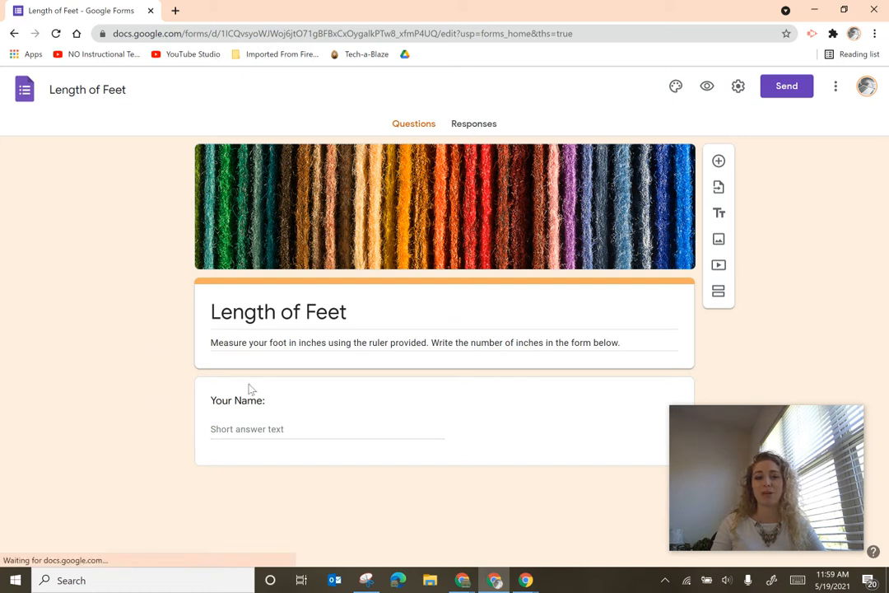
{"action": "left_click", "coordinate": [329, 400]}
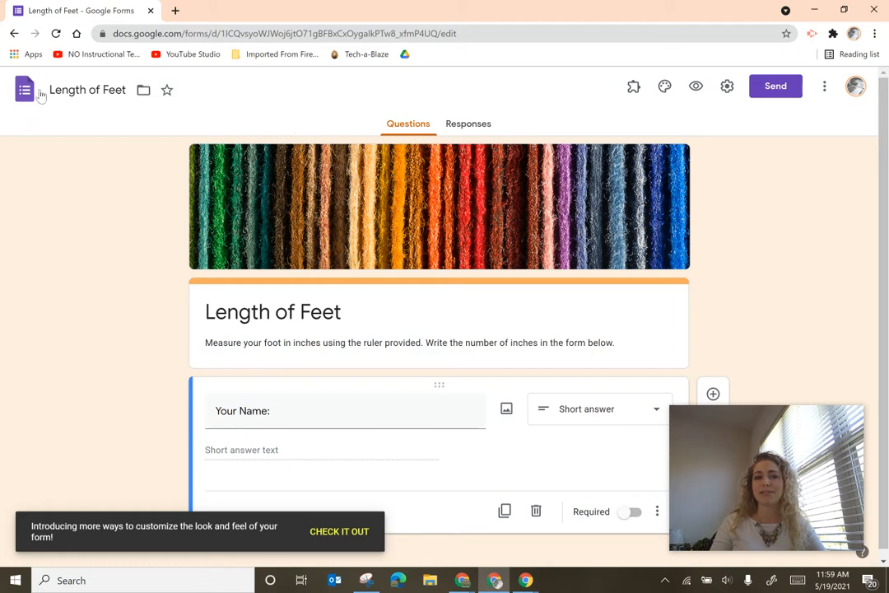
{"action": "left_click", "coordinate": [284, 318]}
{"action": "left_click", "coordinate": [334, 308]}
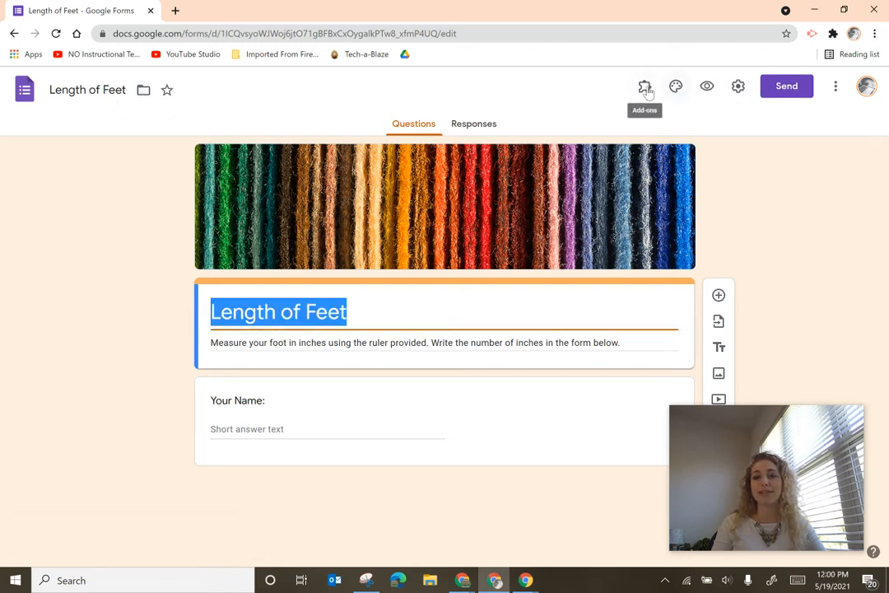
- Try the Decorative font style in the form's theme options, restore it to Basic, and close the options
{"action": "left_click", "coordinate": [677, 92]}
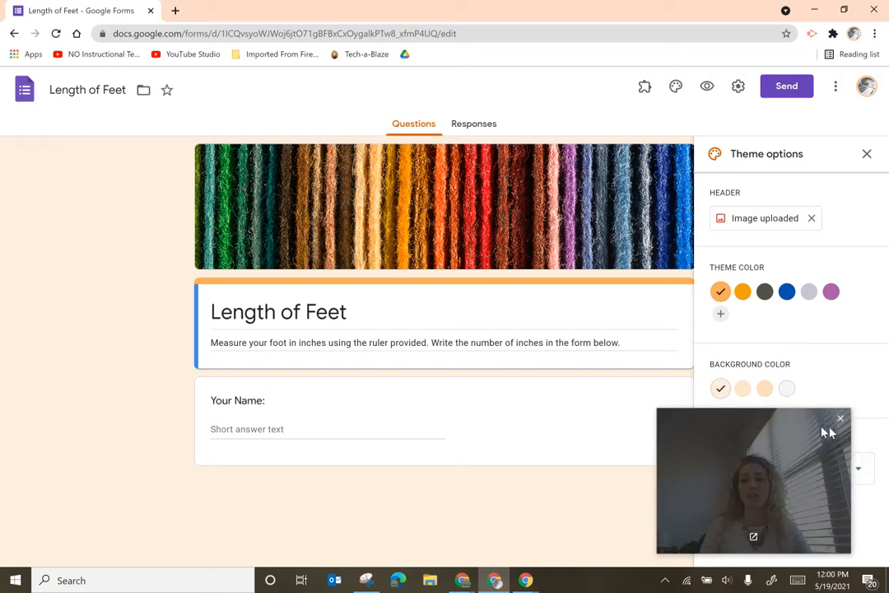
{"action": "left_click", "coordinate": [783, 469]}
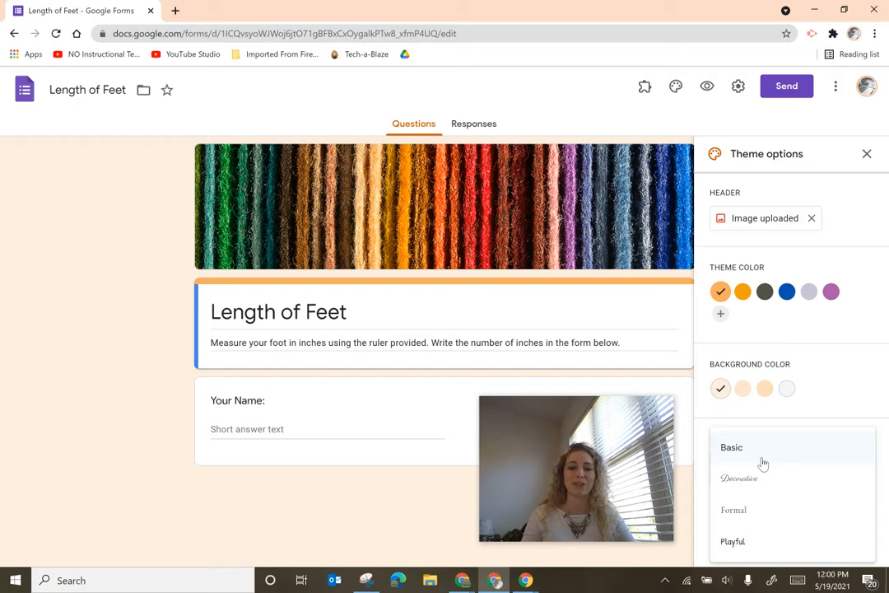
{"action": "left_click", "coordinate": [753, 484]}
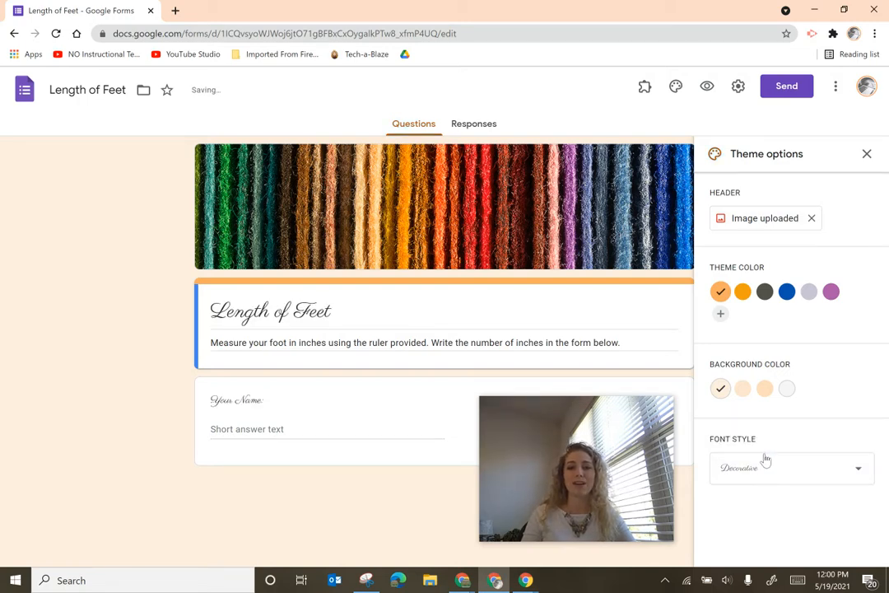
{"action": "left_click", "coordinate": [775, 469]}
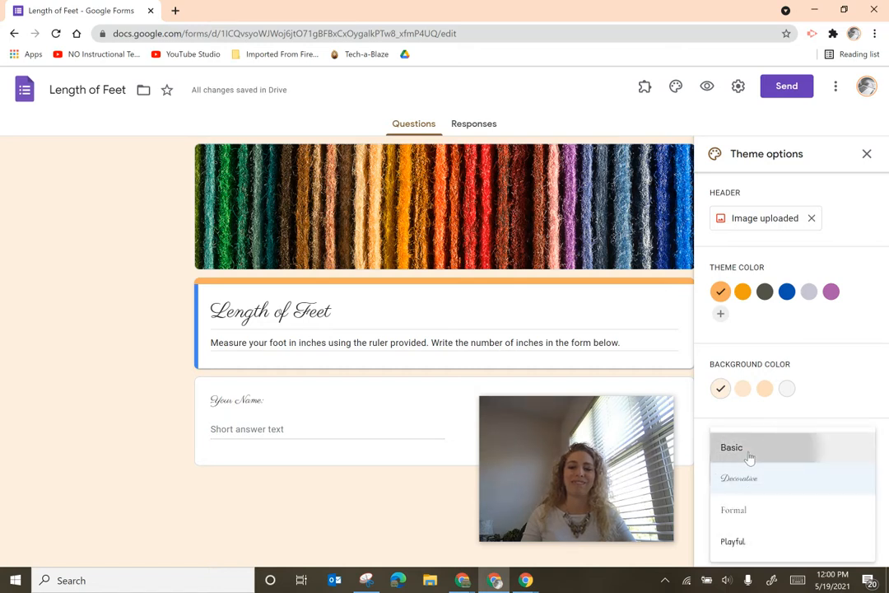
{"action": "left_click", "coordinate": [748, 455]}
{"action": "left_click_drag", "start_coordinate": [641, 440], "coordinate": [842, 441]}
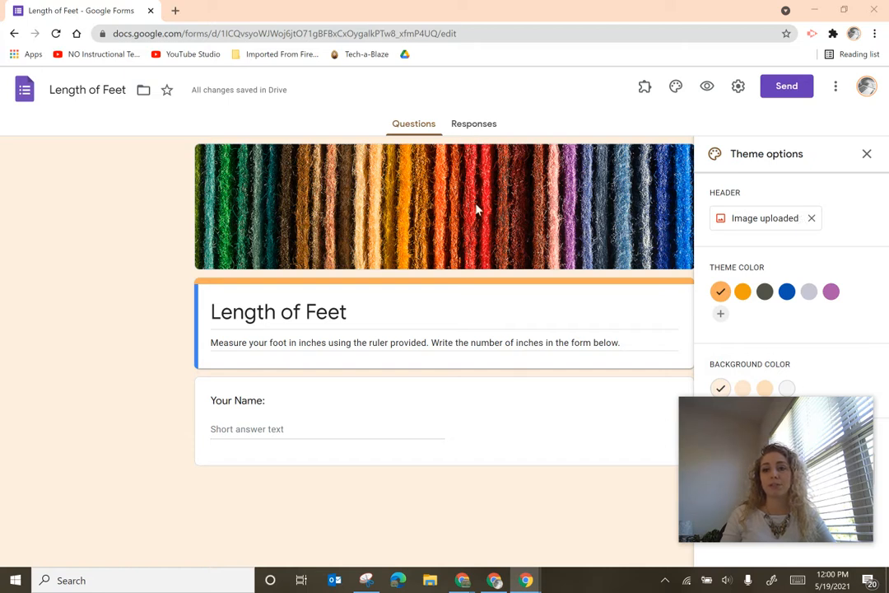
{"action": "left_click", "coordinate": [866, 154]}
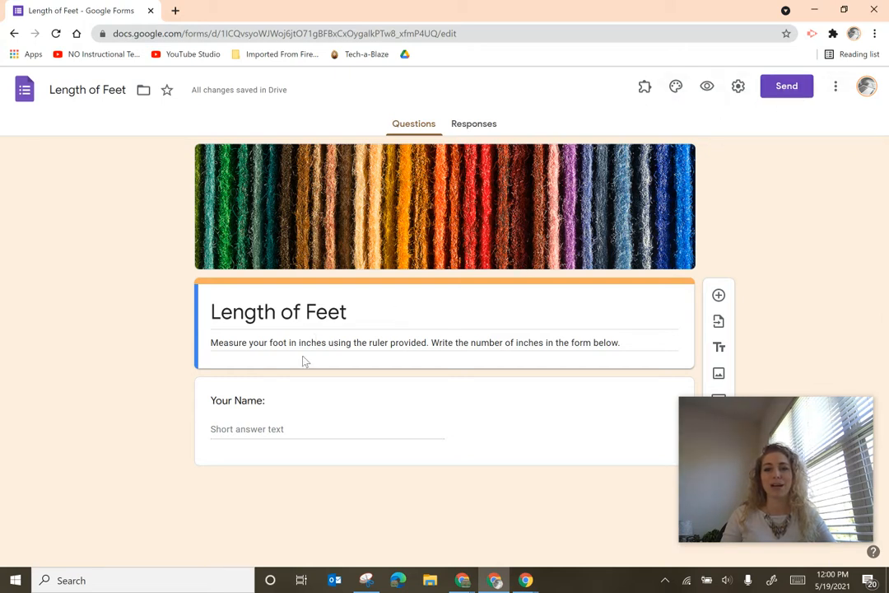
{"action": "triple_click", "coordinate": [235, 311]}
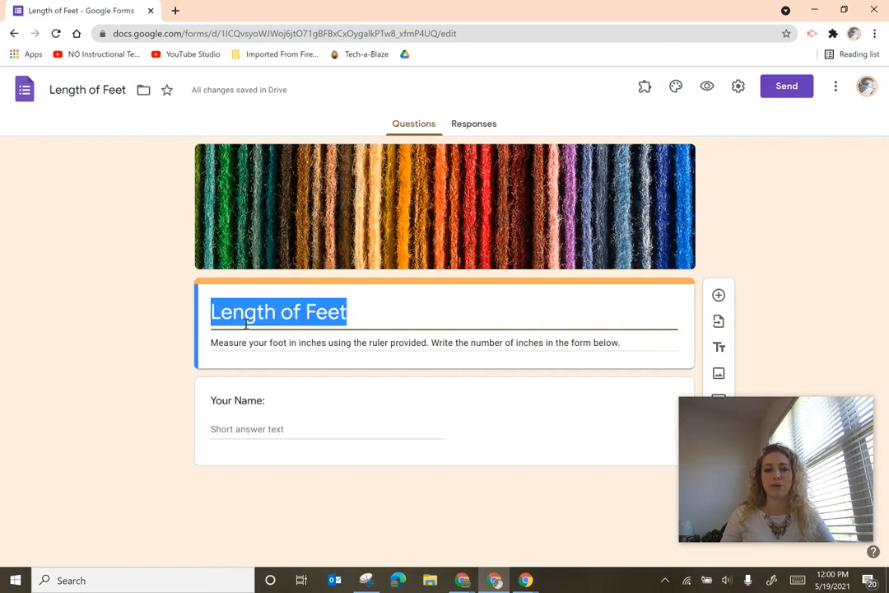
{"action": "triple_click", "coordinate": [252, 343]}
{"action": "triple_click", "coordinate": [247, 311]}
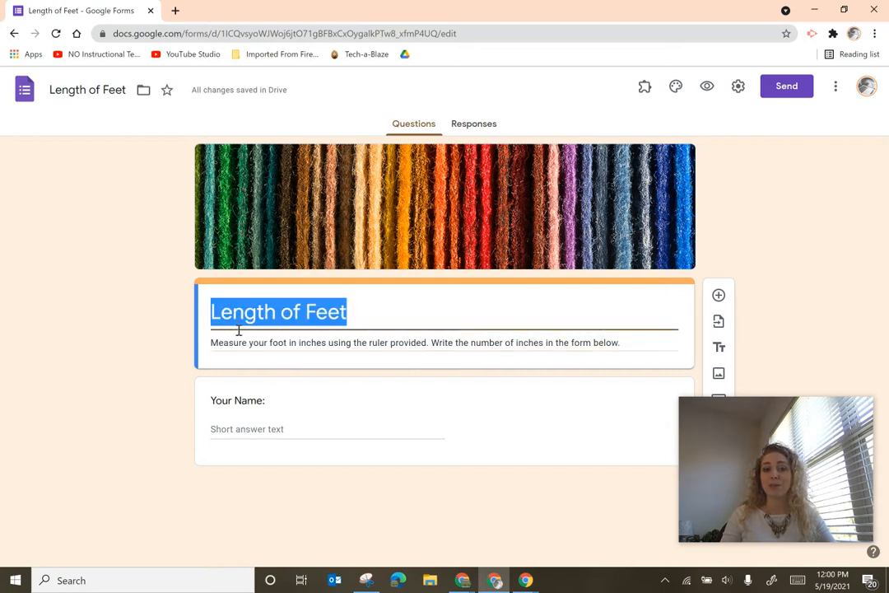
{"action": "triple_click", "coordinate": [231, 343]}
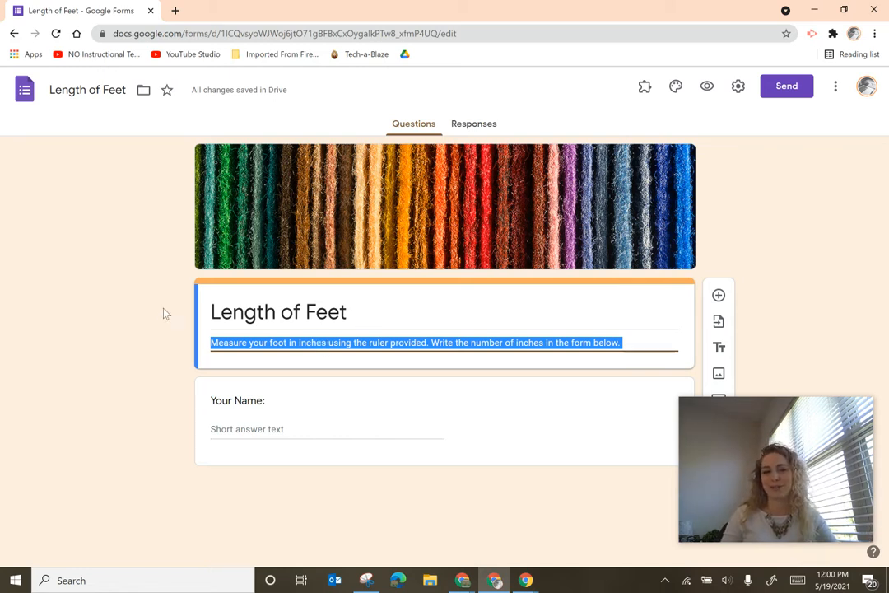
{"action": "left_click", "coordinate": [194, 337]}
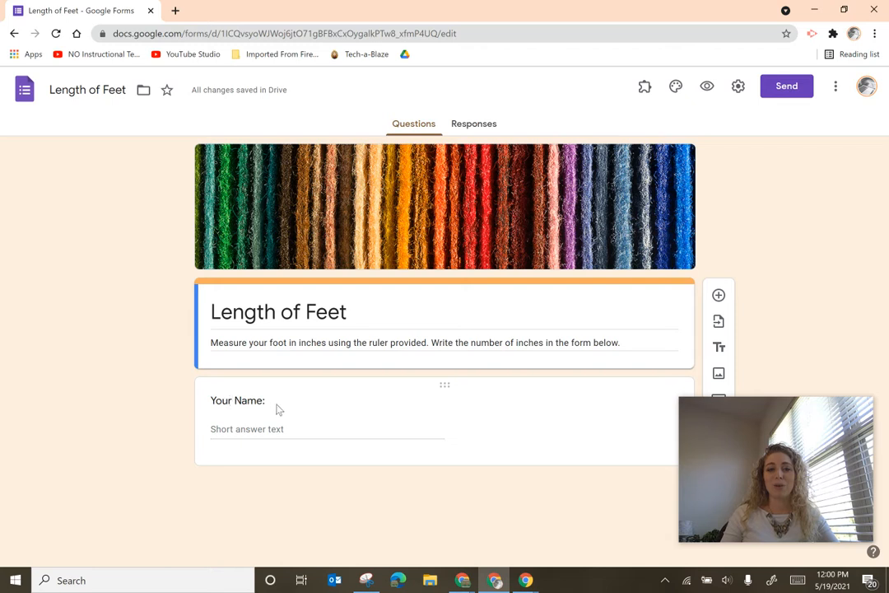
- Retitle the "Your Name:" question as "First Name:" and add a short-answer question titled "Last Name:" below it
{"action": "left_click", "coordinate": [245, 428]}
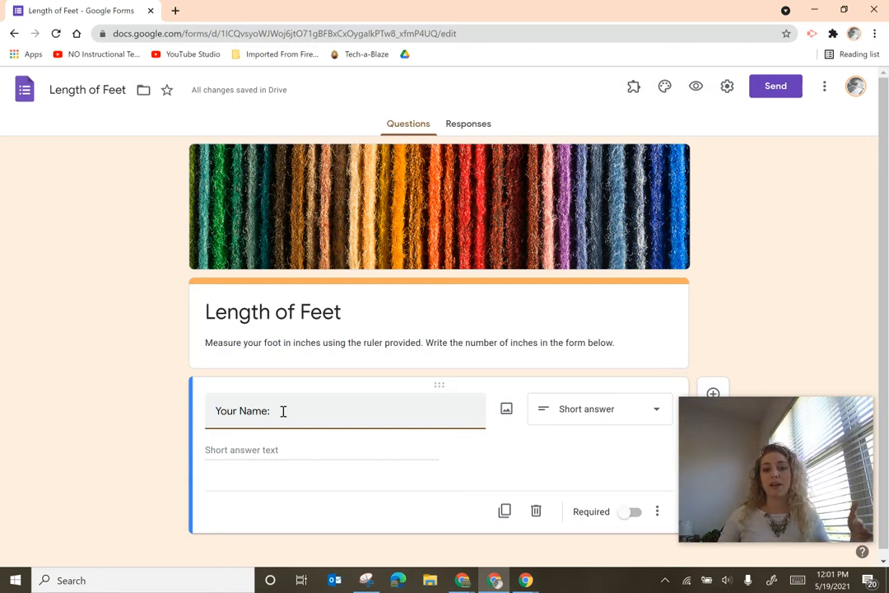
{"action": "left_click_drag", "start_coordinate": [282, 411], "coordinate": [213, 412]}
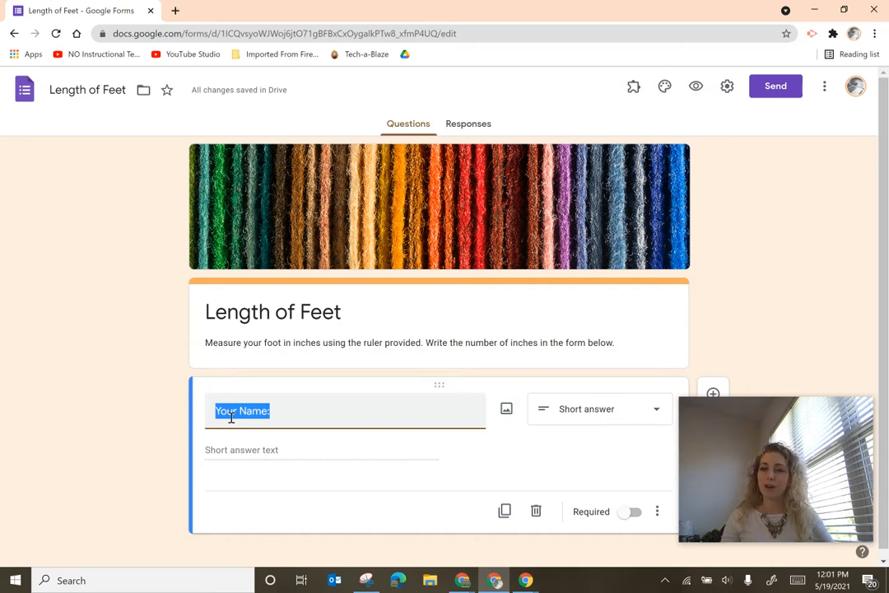
{"action": "type", "text": "First Name"}
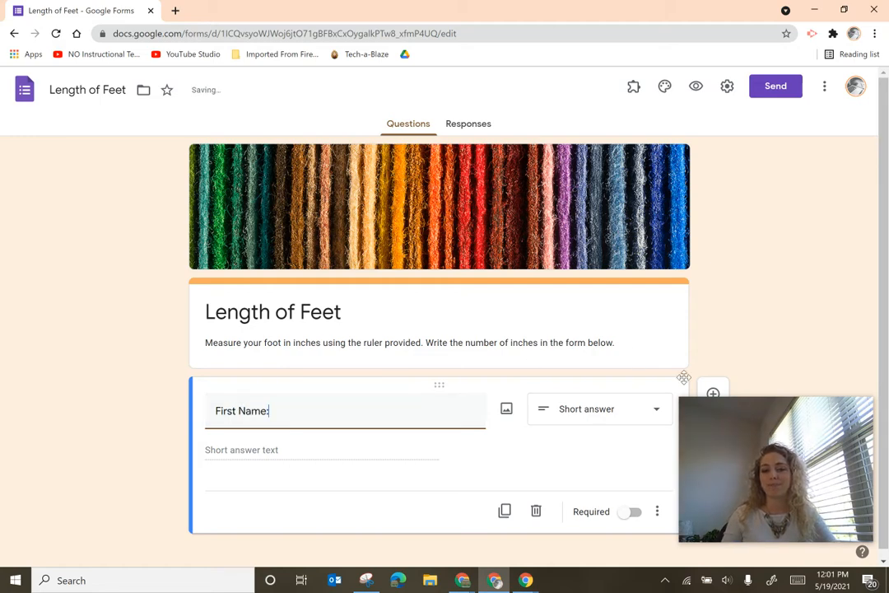
{"action": "left_click", "coordinate": [710, 392]}
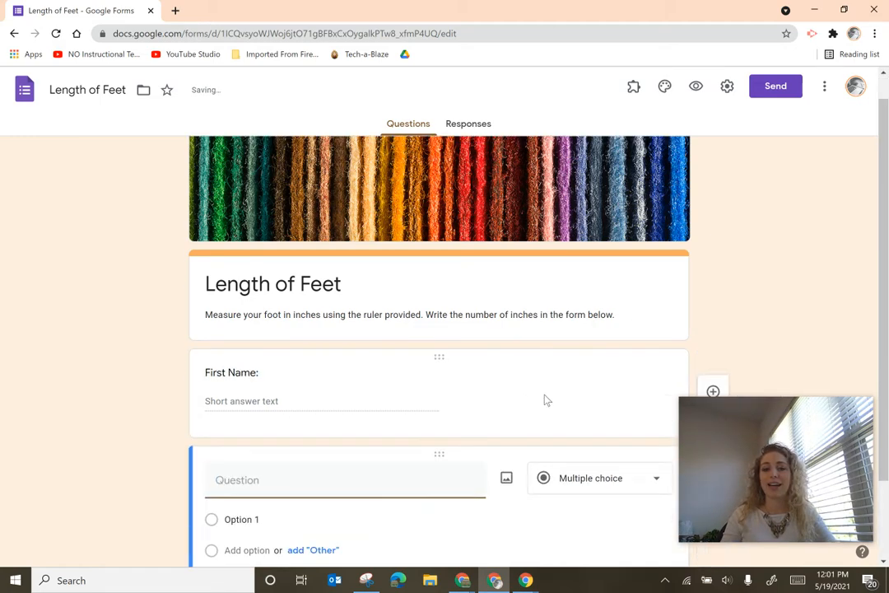
{"action": "type", "text": "Last Name:"}
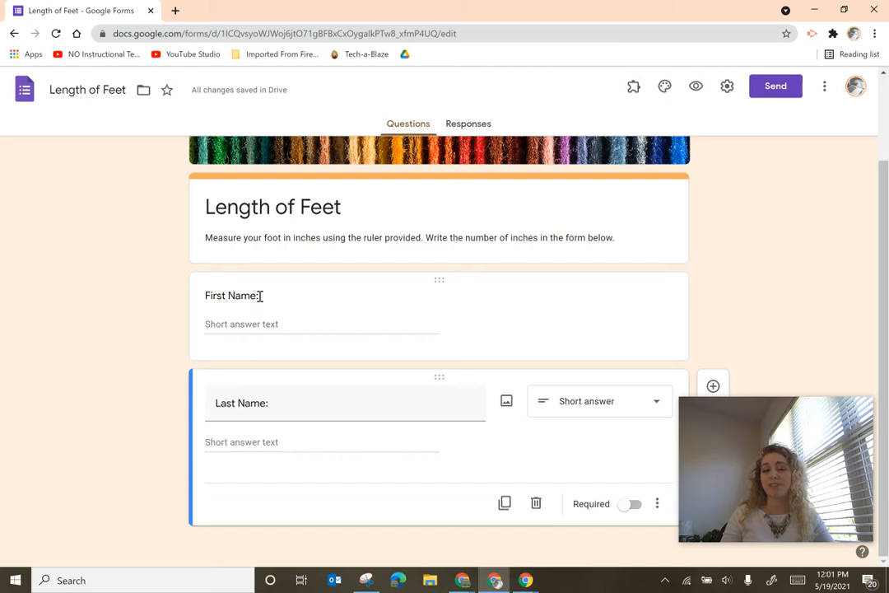
- Make both the "First Name:" and "Last Name:" questions required
{"action": "left_click", "coordinate": [512, 313]}
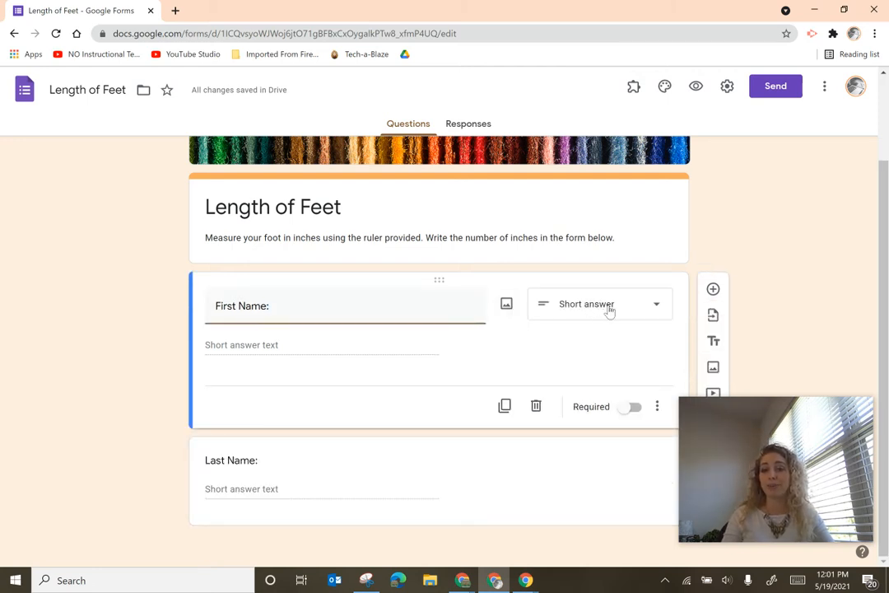
{"action": "left_click", "coordinate": [632, 407]}
{"action": "left_click", "coordinate": [609, 466]}
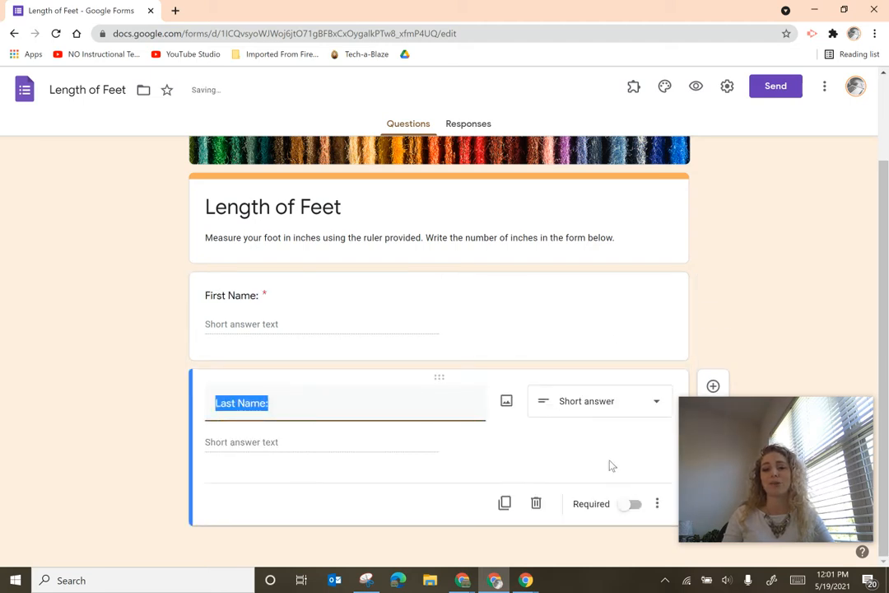
{"action": "left_click", "coordinate": [633, 505]}
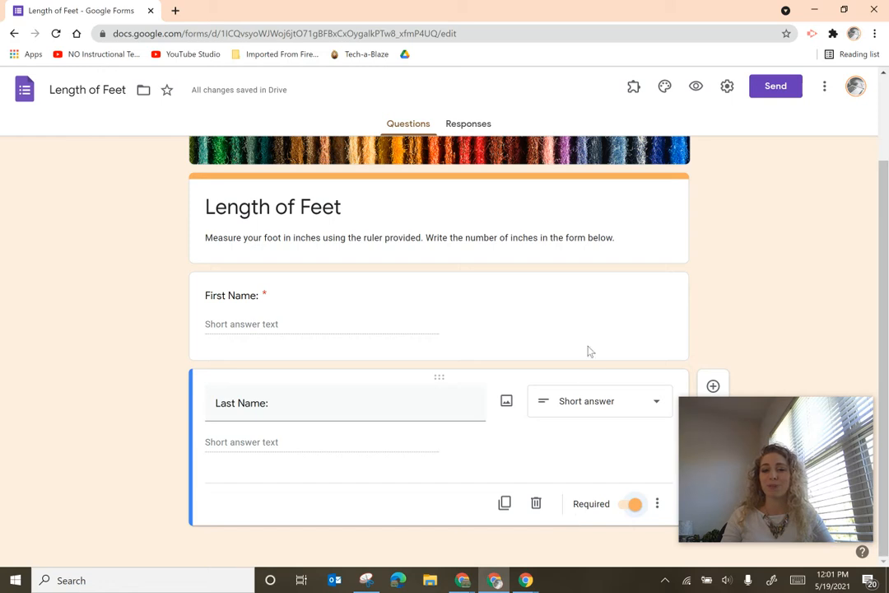
- Look through the answer types and the additional display options available for the "First Name:" question
{"action": "left_click", "coordinate": [568, 290]}
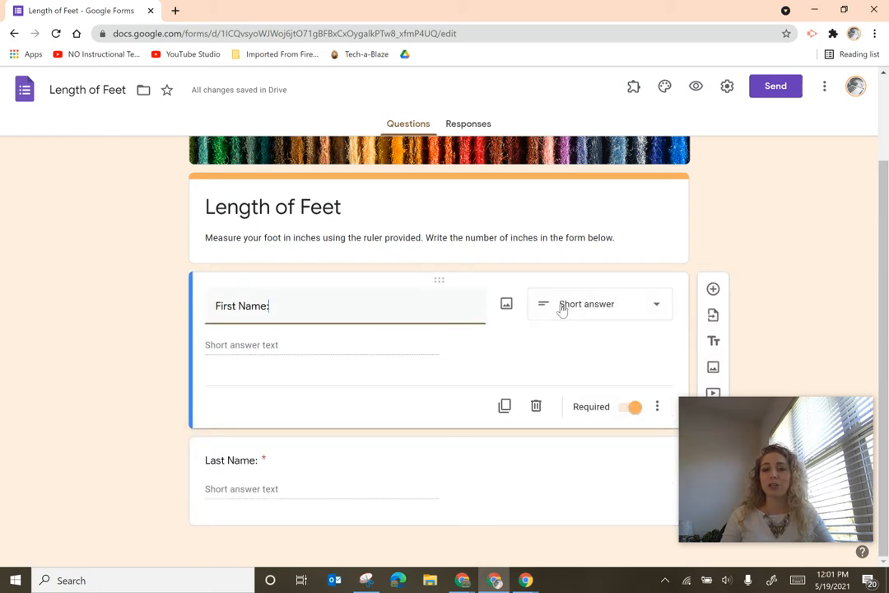
{"action": "left_click", "coordinate": [562, 307]}
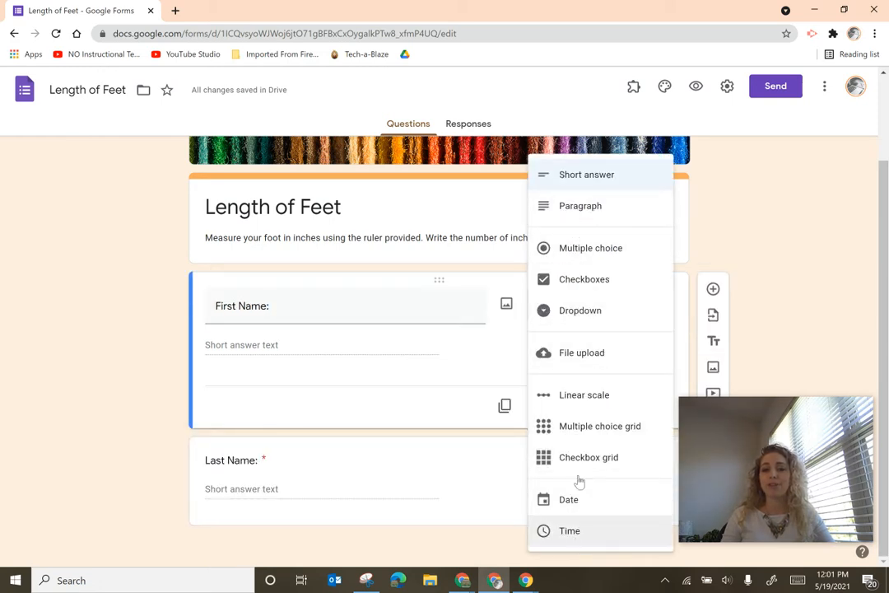
{"action": "left_click", "coordinate": [745, 208]}
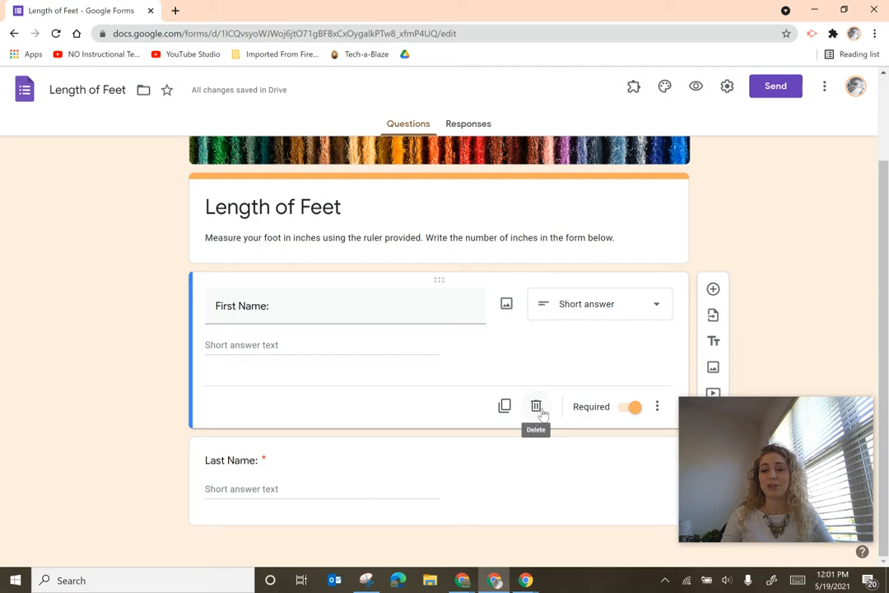
{"action": "left_click", "coordinate": [656, 407]}
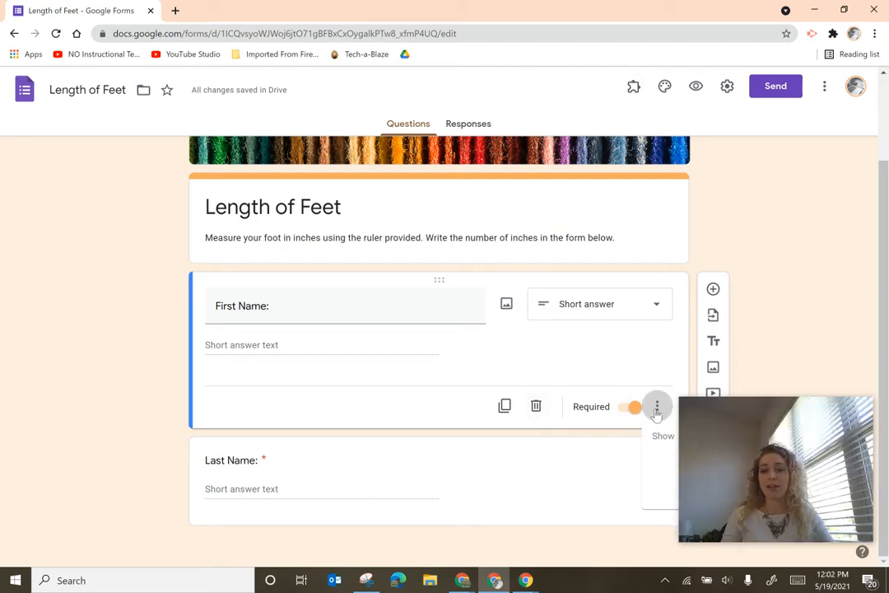
{"action": "left_click_drag", "start_coordinate": [766, 431], "coordinate": [759, 109]}
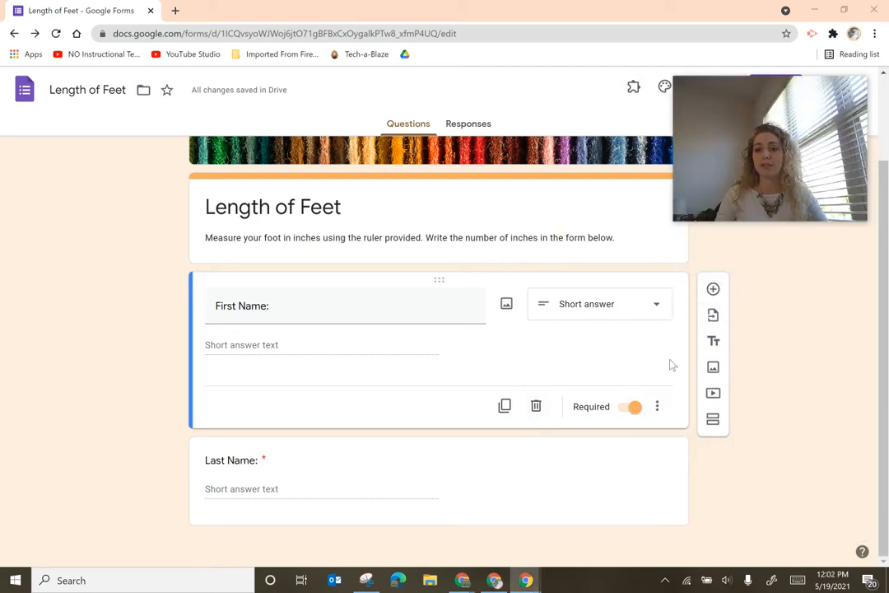
{"action": "left_click", "coordinate": [657, 407]}
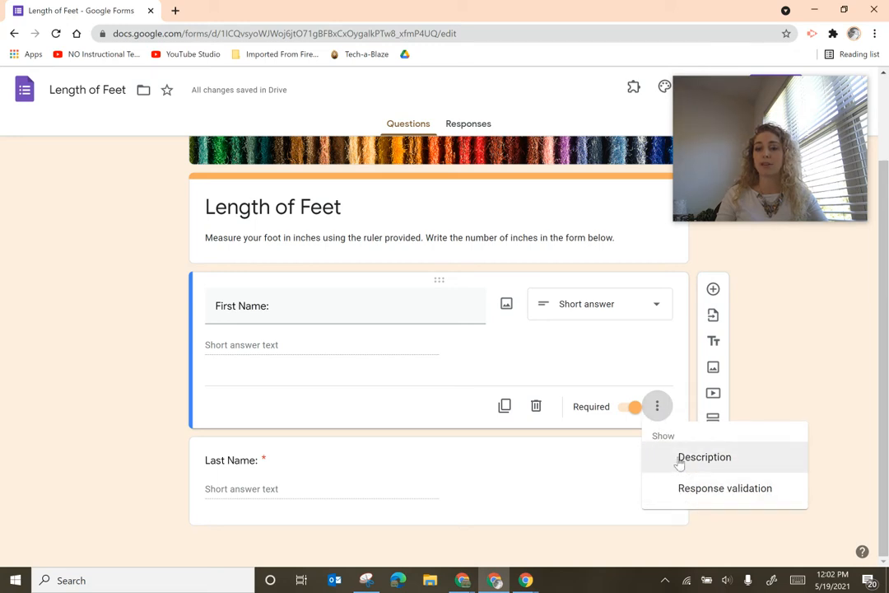
{"action": "left_click", "coordinate": [799, 363]}
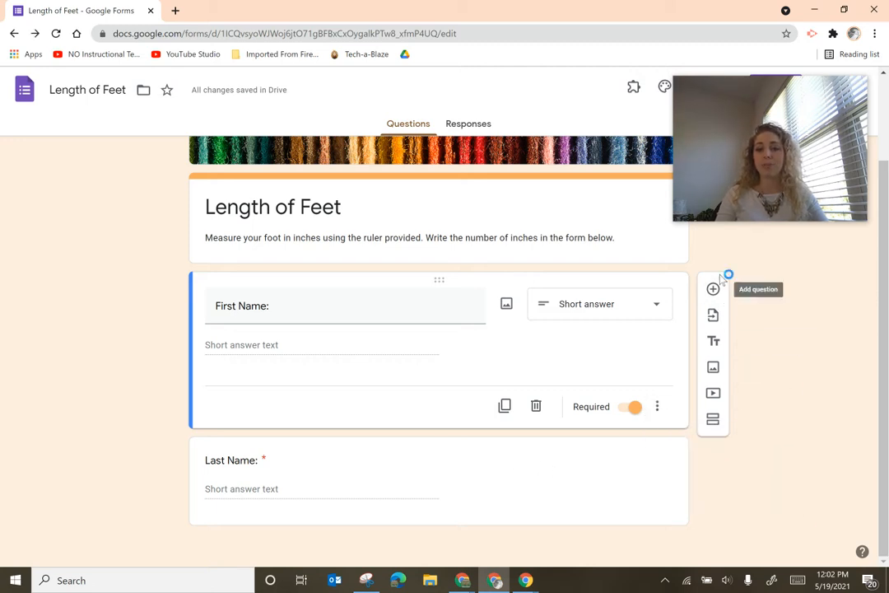
- Move the "Last Name:" question above the "First Name:" question
{"action": "left_click", "coordinate": [641, 480]}
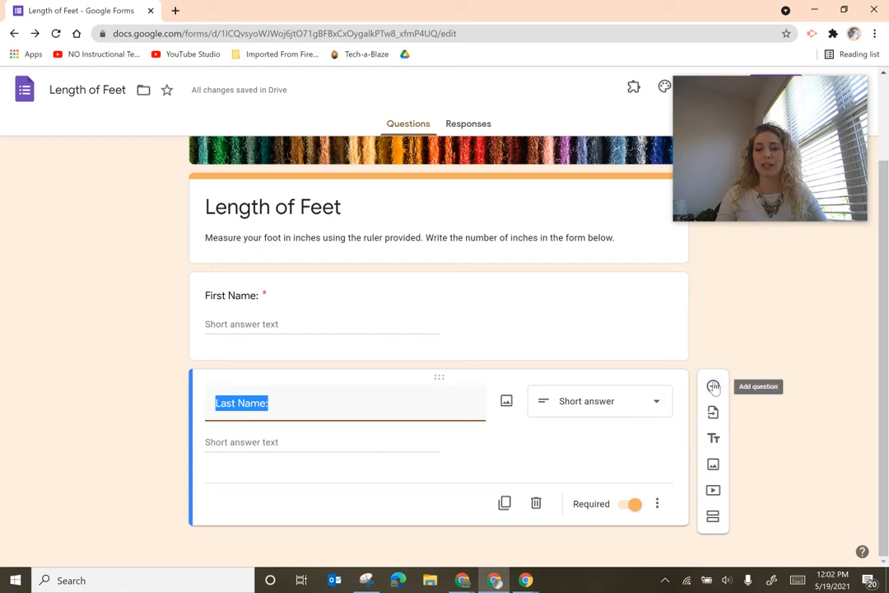
{"action": "left_click", "coordinate": [642, 311]}
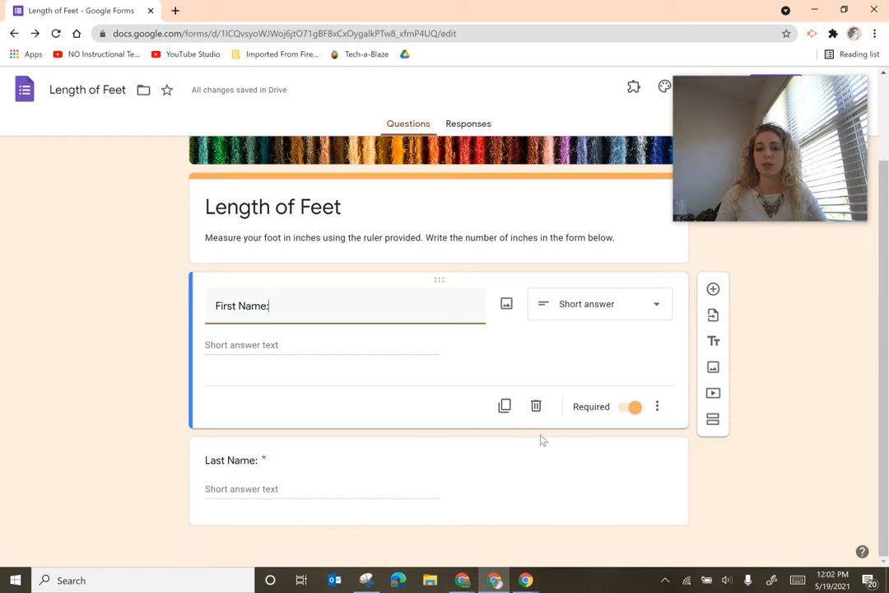
{"action": "left_click_drag", "start_coordinate": [436, 434], "coordinate": [436, 382]}
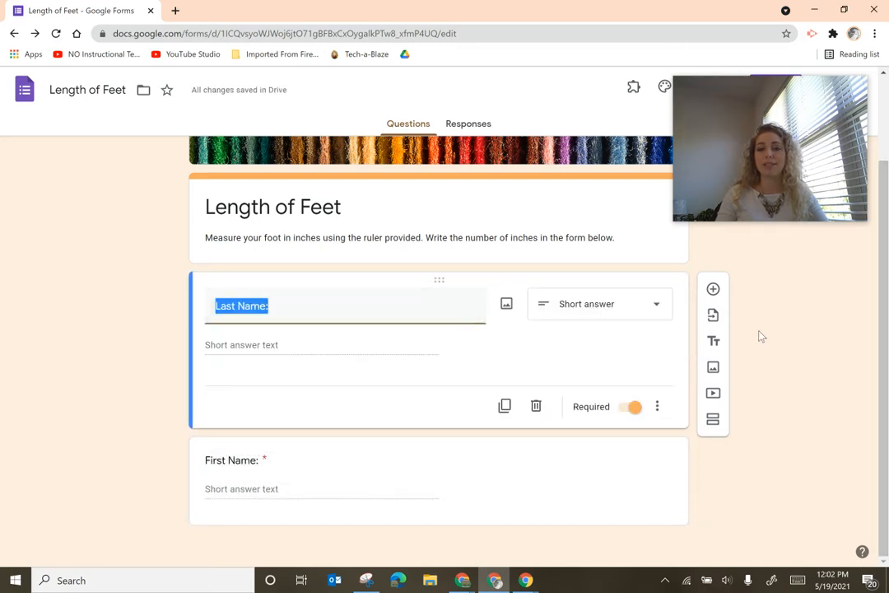
- Add a new blank multiple-choice question and move it below the "First Name:" question
{"action": "left_click", "coordinate": [712, 290]}
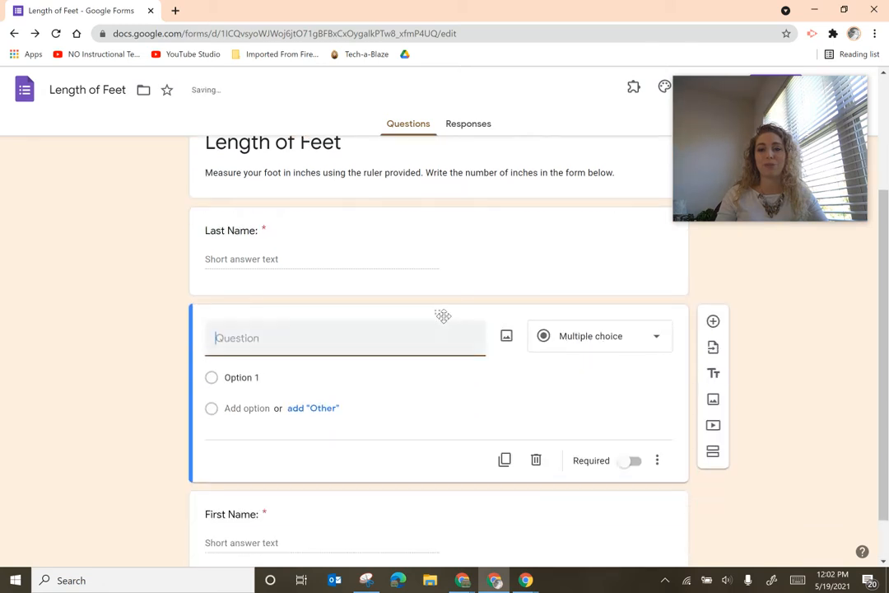
{"action": "left_click_drag", "start_coordinate": [442, 316], "coordinate": [383, 444]}
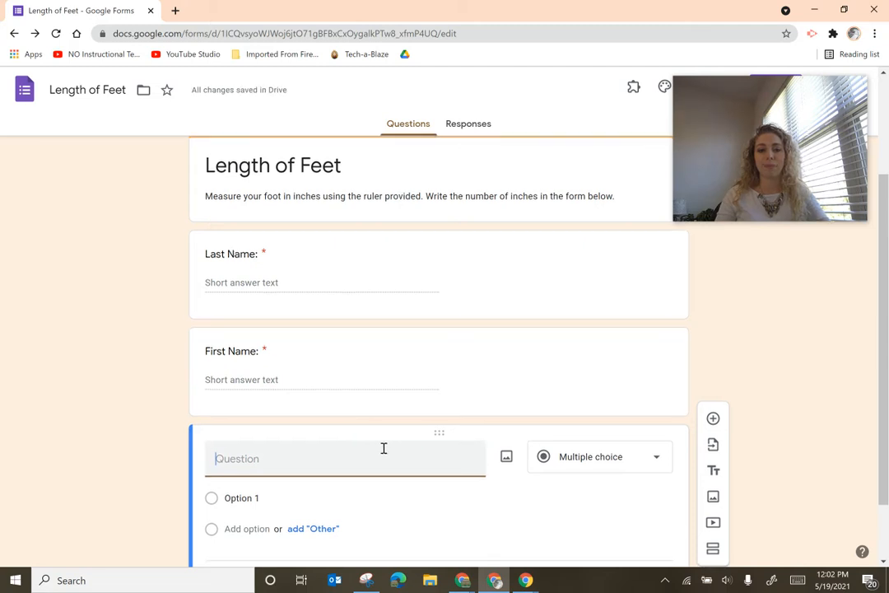
{"action": "scroll", "coordinate": [356, 359], "scroll_direction": "down", "scroll_amount": 2}
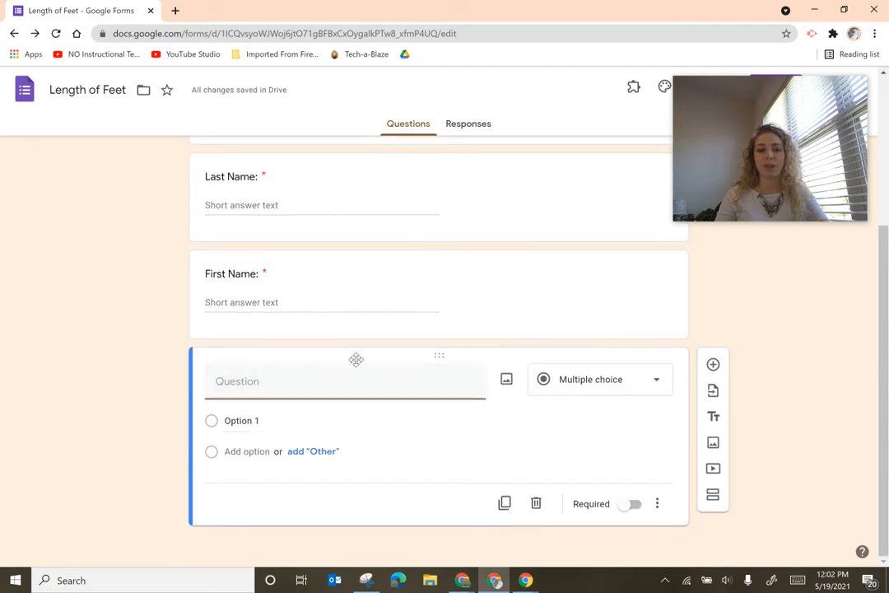
- Add a title-and-description block reading "Measure the length of your foot like in the picture below." and move it above the blank question
{"action": "left_click", "coordinate": [712, 416]}
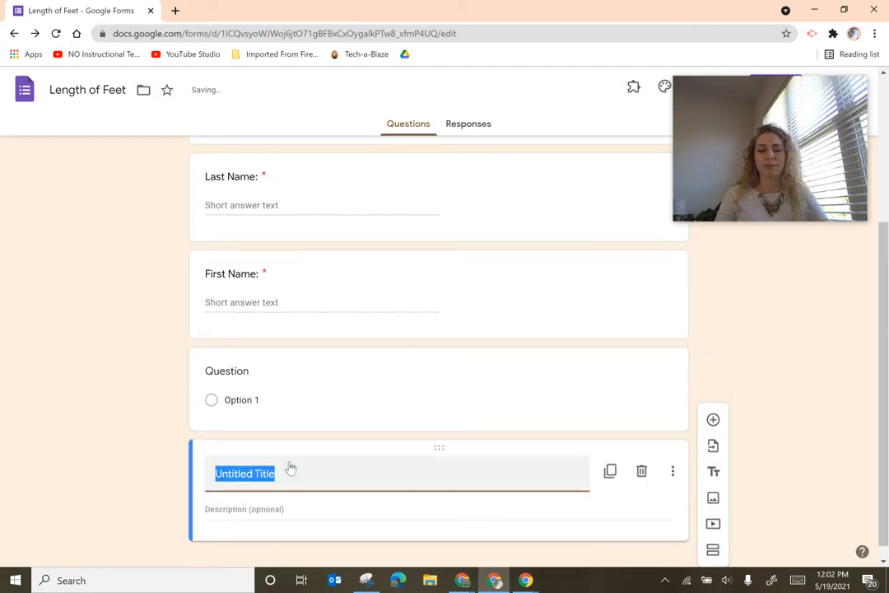
{"action": "type", "text": "Measu"}
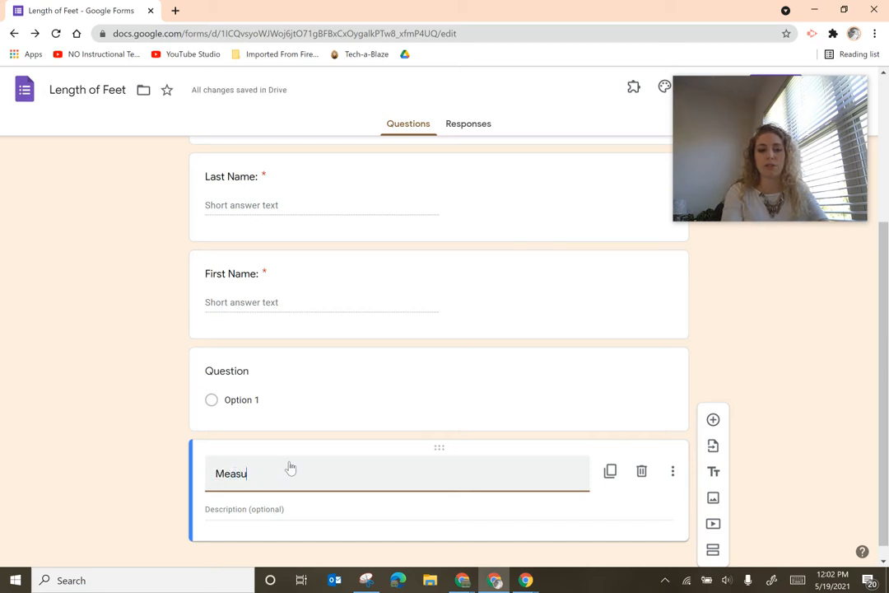
{"action": "type", "text": "re the length of your"}
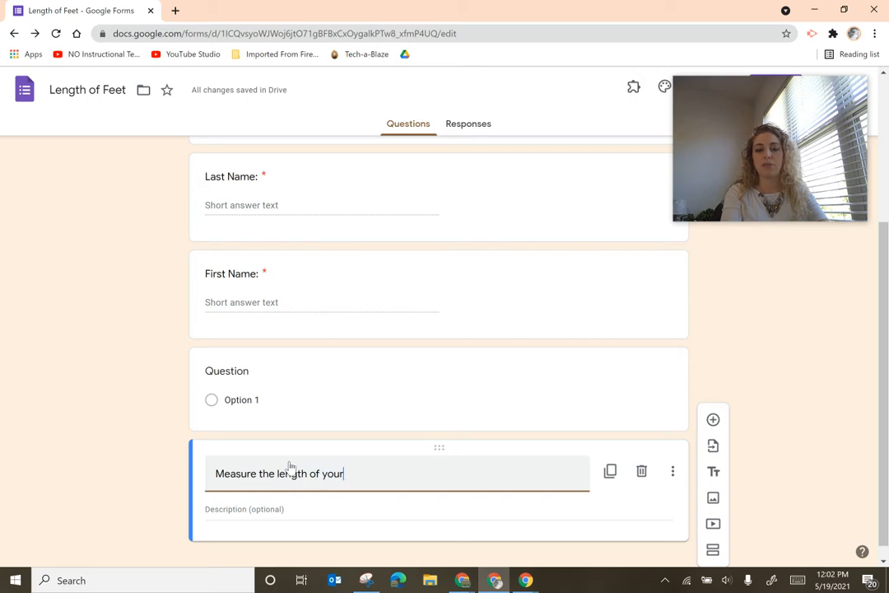
{"action": "type", "text": " foot like in the pictu"}
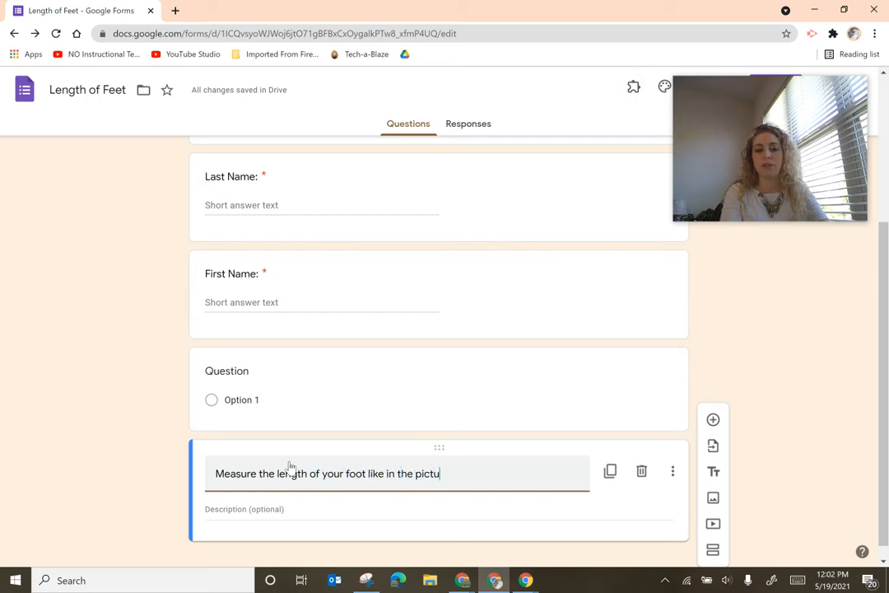
{"action": "type", "text": "re blelow."}
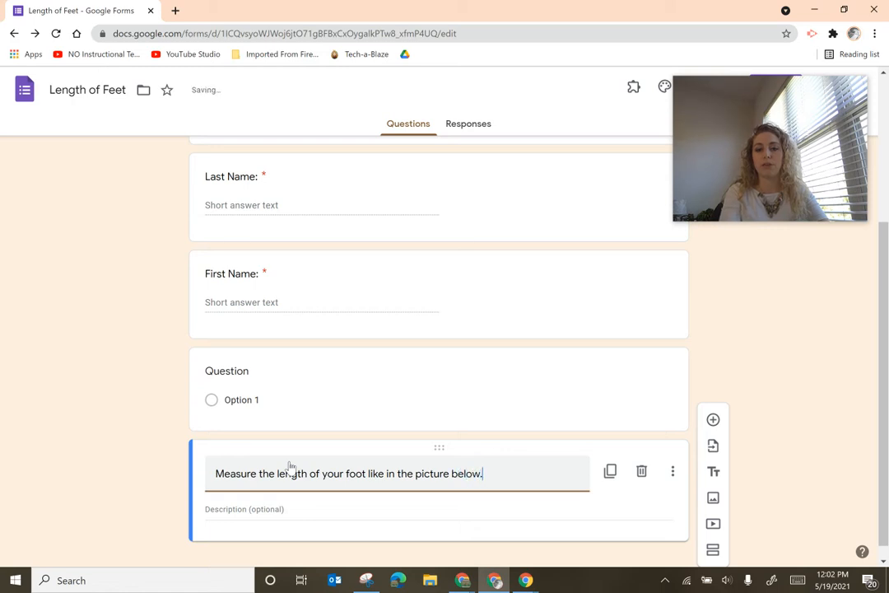
{"action": "left_click_drag", "start_coordinate": [437, 448], "coordinate": [426, 344]}
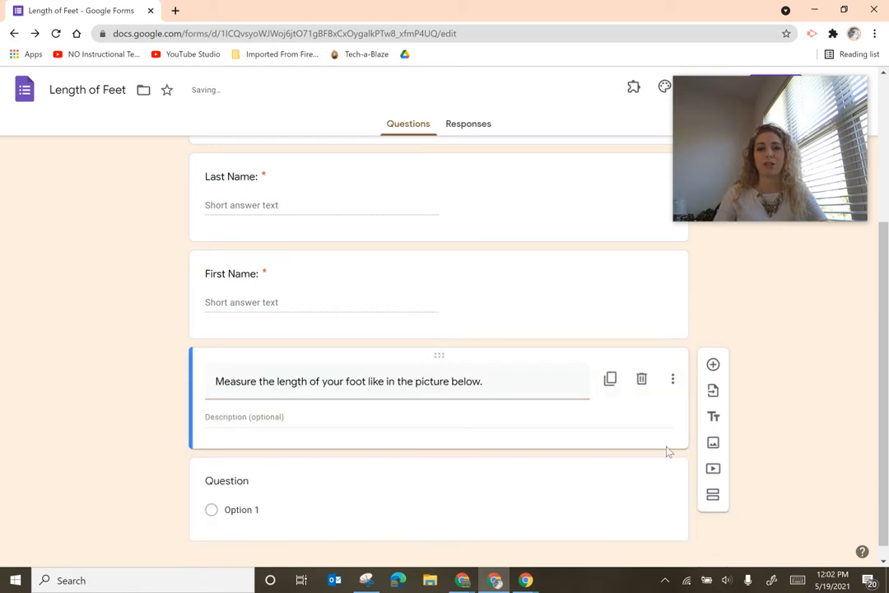
- Start inserting an image and search Google Images for "foot measurement", refining the search to "foot measurement with ruler"
{"action": "left_click", "coordinate": [716, 443]}
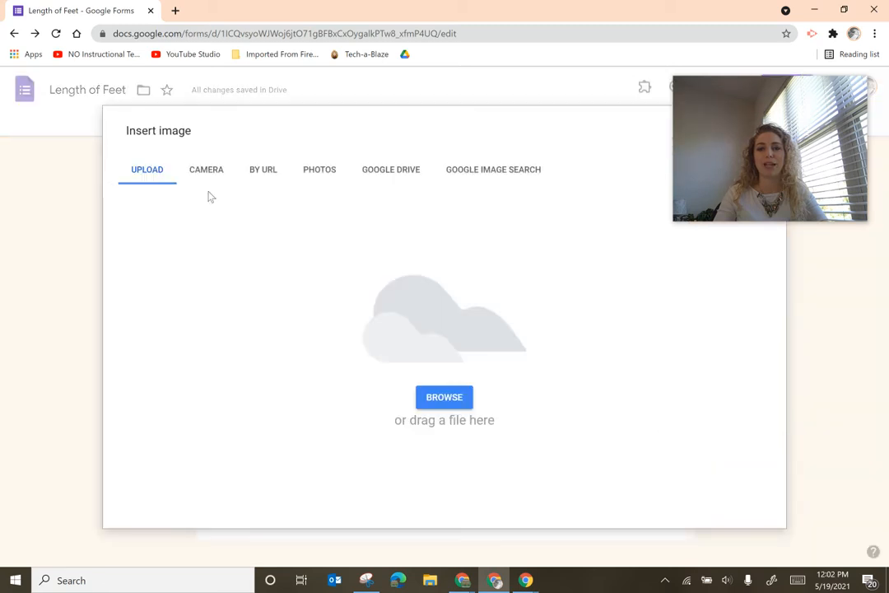
{"action": "left_click", "coordinate": [375, 174]}
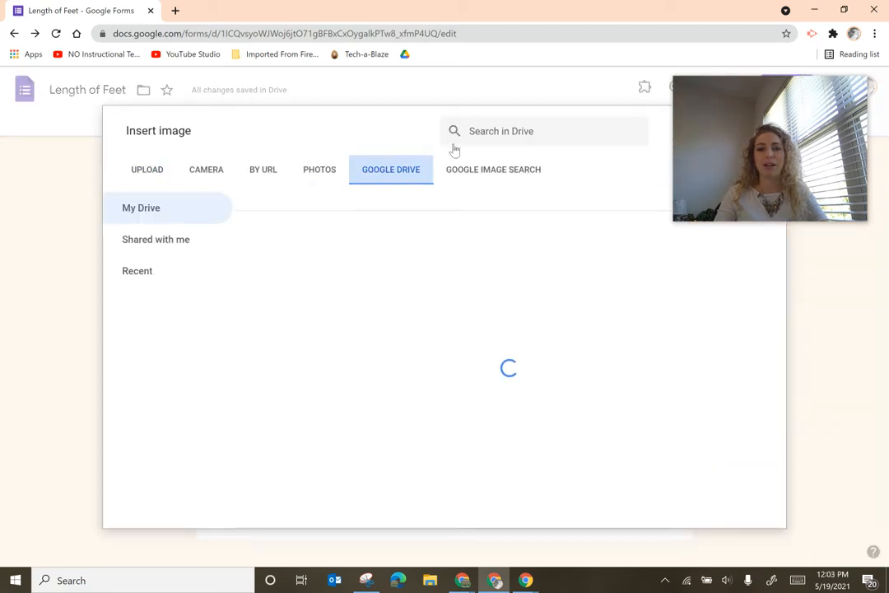
{"action": "left_click", "coordinate": [488, 174]}
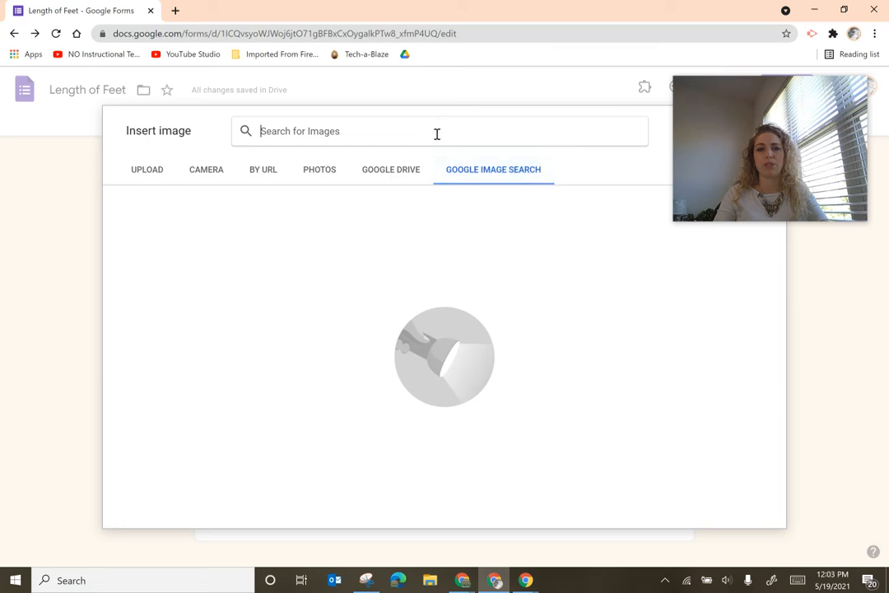
{"action": "type", "text": "foot measu"}
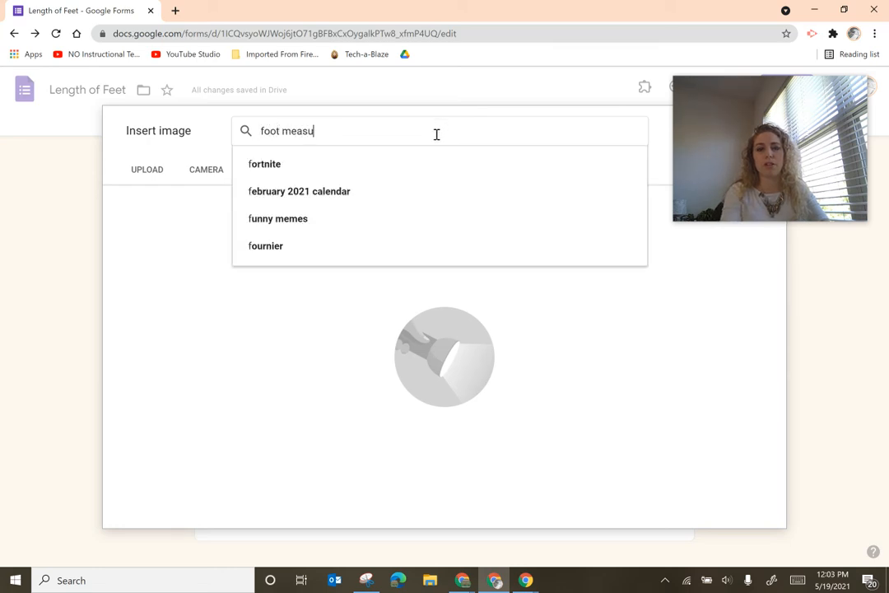
{"action": "type", "text": "rement"}
{"action": "key", "text": "Return"}
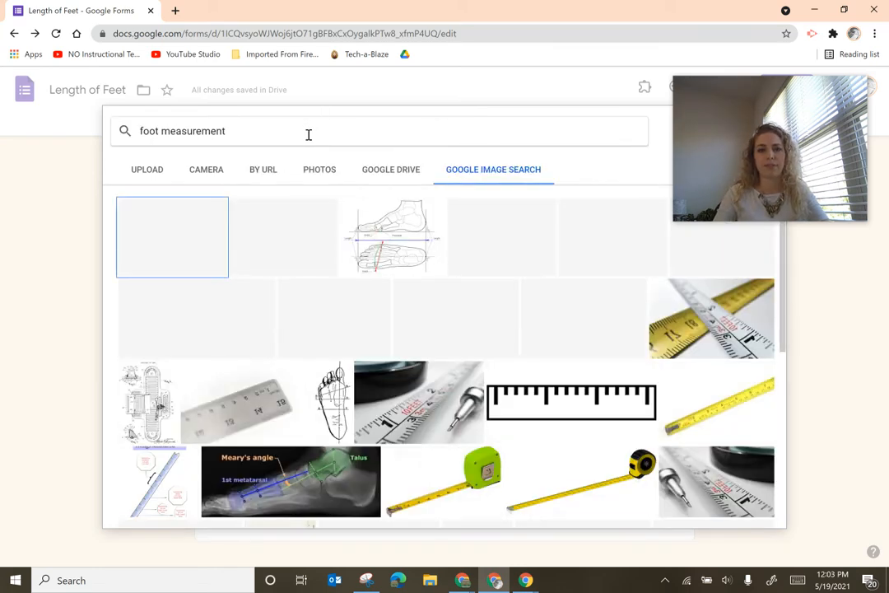
{"action": "type", "text": "with "}
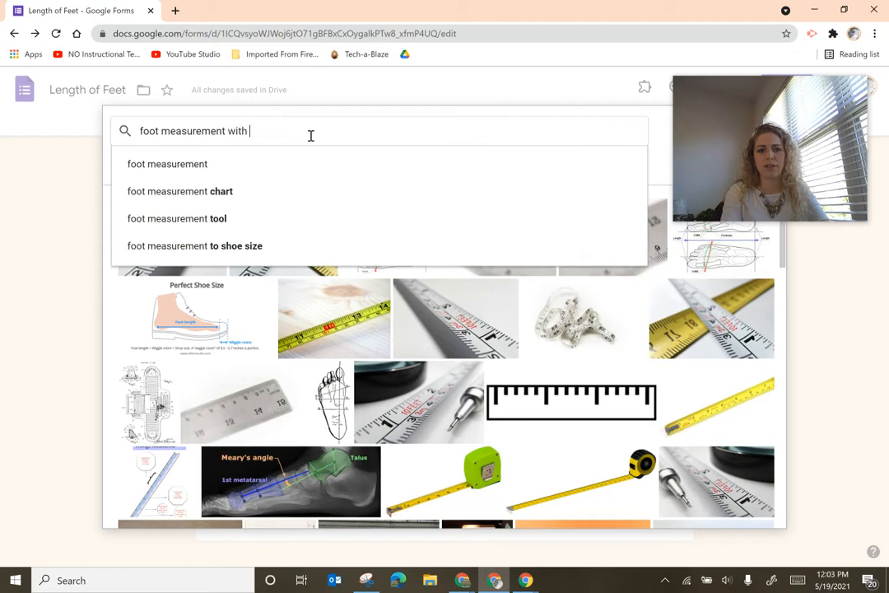
{"action": "type", "text": "ruler"}
{"action": "key", "text": "Return"}
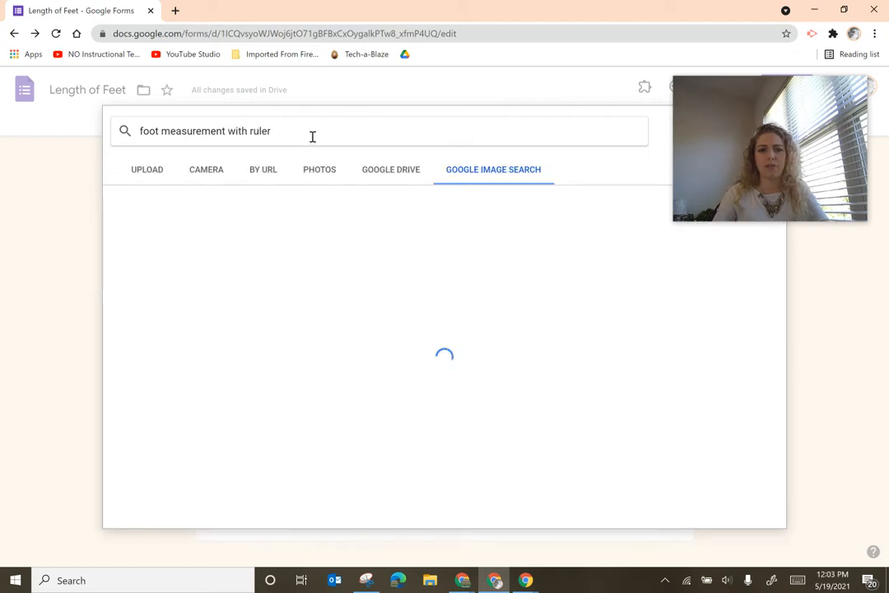
- Browse the image results and insert the close-up of the yellow tape measure on a wooden surface below the instruction block
{"action": "scroll", "coordinate": [414, 306], "scroll_direction": "down", "scroll_amount": 10}
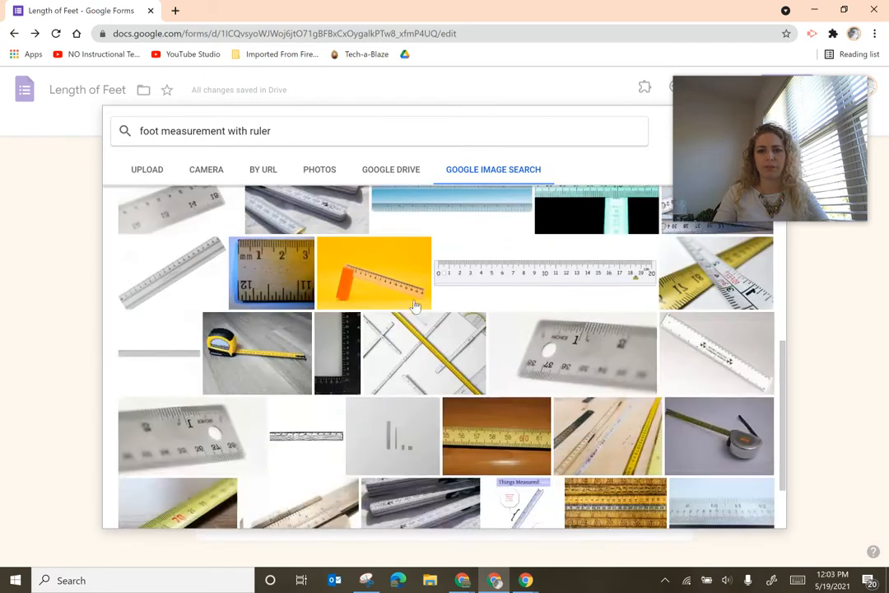
{"action": "scroll", "coordinate": [414, 306], "scroll_direction": "down", "scroll_amount": 1}
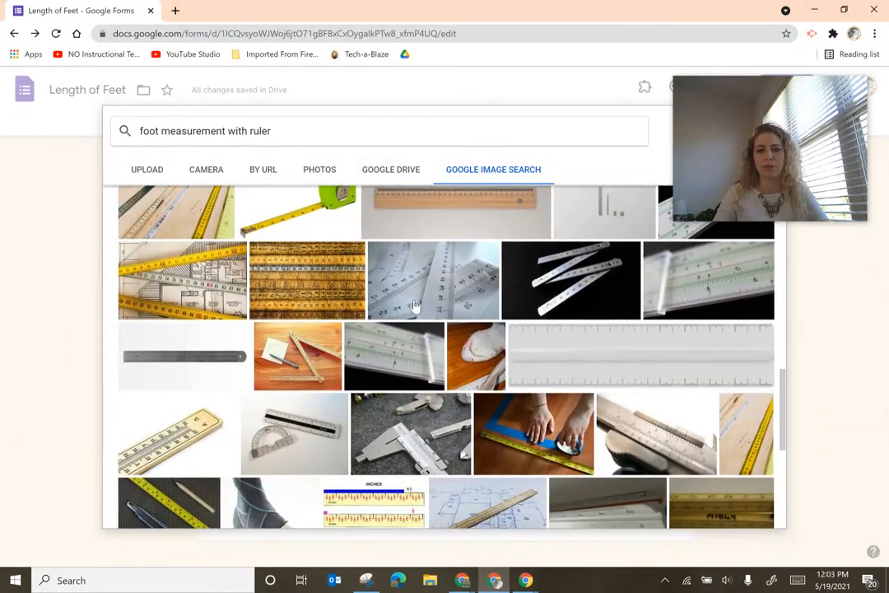
{"action": "scroll", "coordinate": [414, 306], "scroll_direction": "down", "scroll_amount": 5}
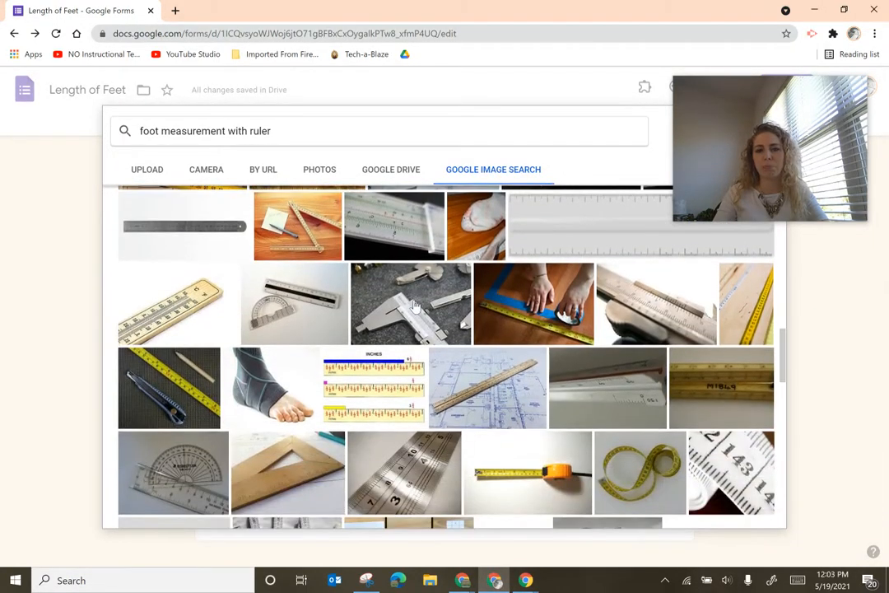
{"action": "scroll", "coordinate": [414, 306], "scroll_direction": "down", "scroll_amount": 6}
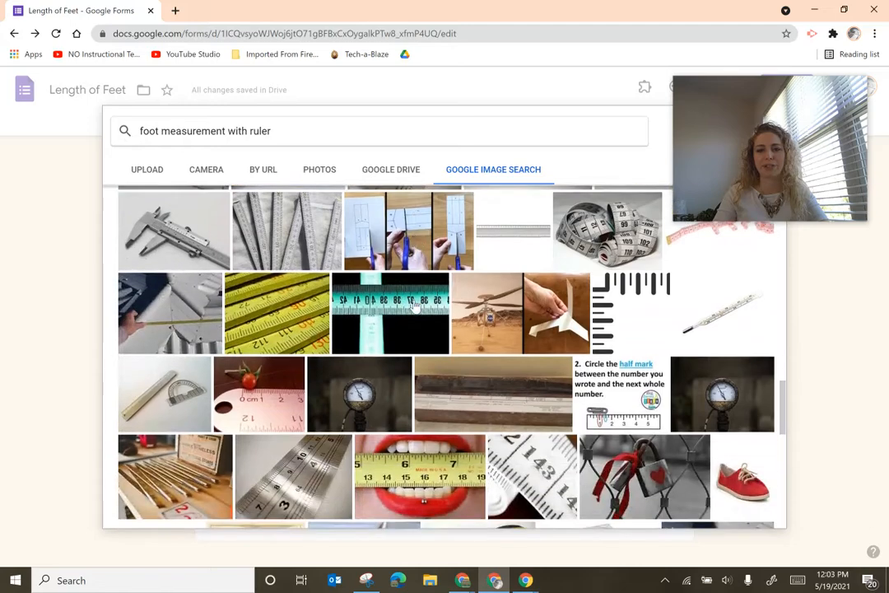
{"action": "scroll", "coordinate": [414, 306], "scroll_direction": "down", "scroll_amount": 3}
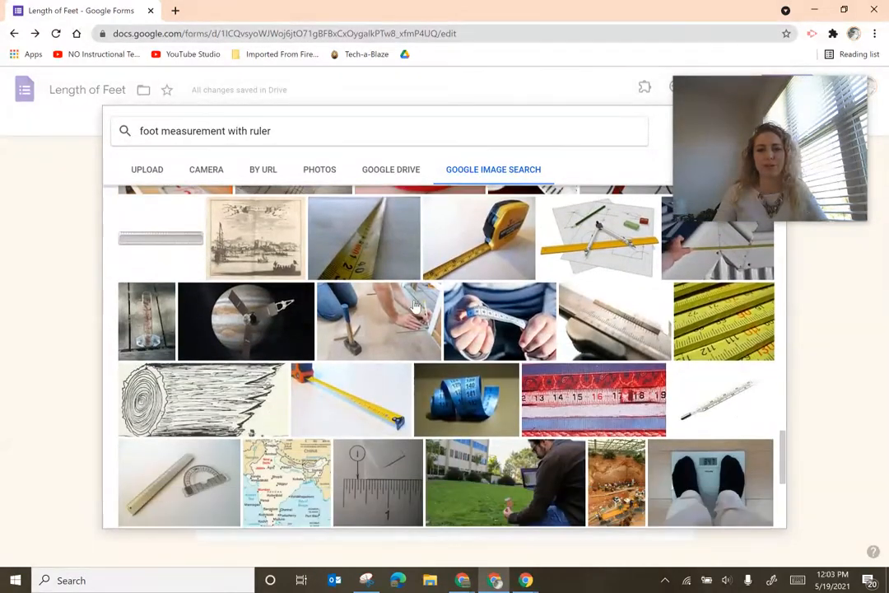
{"action": "scroll", "coordinate": [414, 307], "scroll_direction": "down", "scroll_amount": 8}
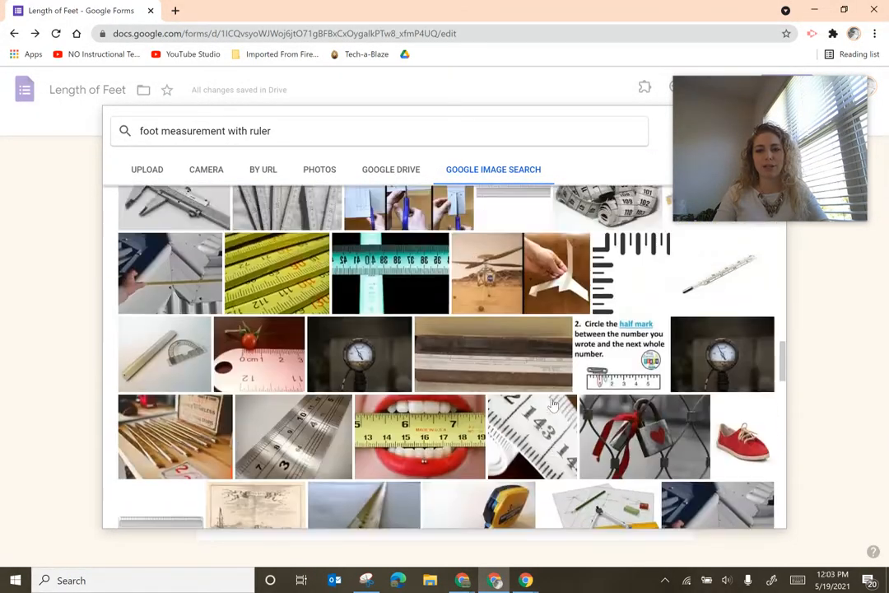
{"action": "scroll", "coordinate": [553, 404], "scroll_direction": "up", "scroll_amount": 10}
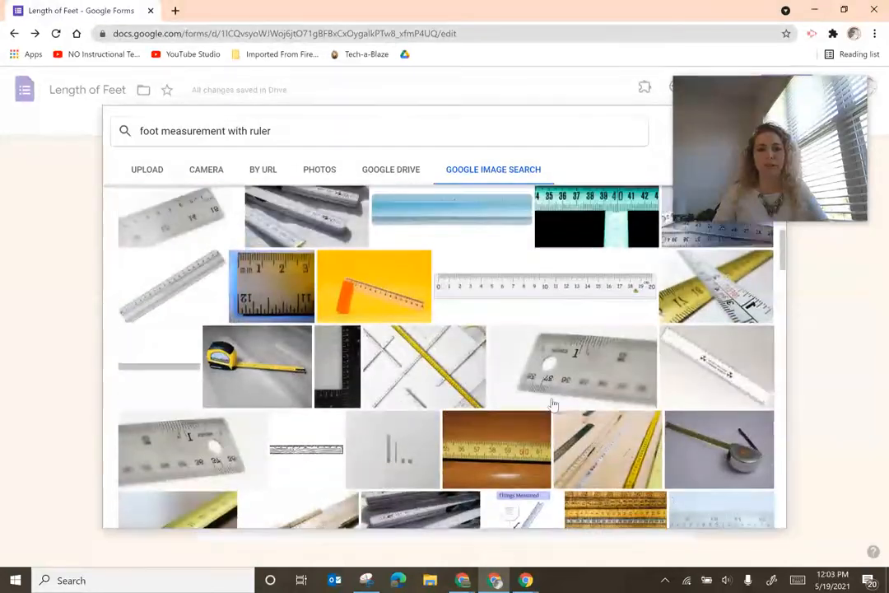
{"action": "scroll", "coordinate": [553, 404], "scroll_direction": "down", "scroll_amount": 8}
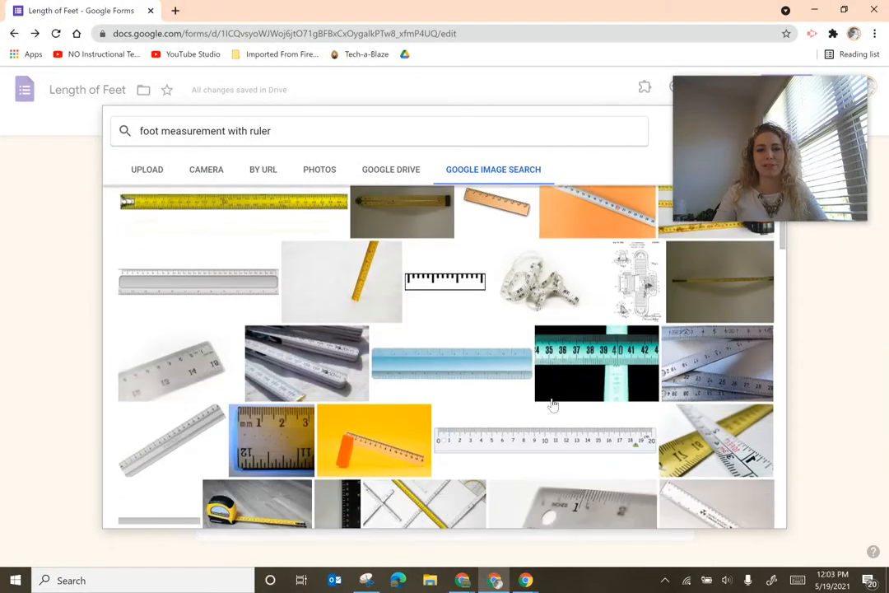
{"action": "scroll", "coordinate": [362, 359], "scroll_direction": "down", "scroll_amount": 3}
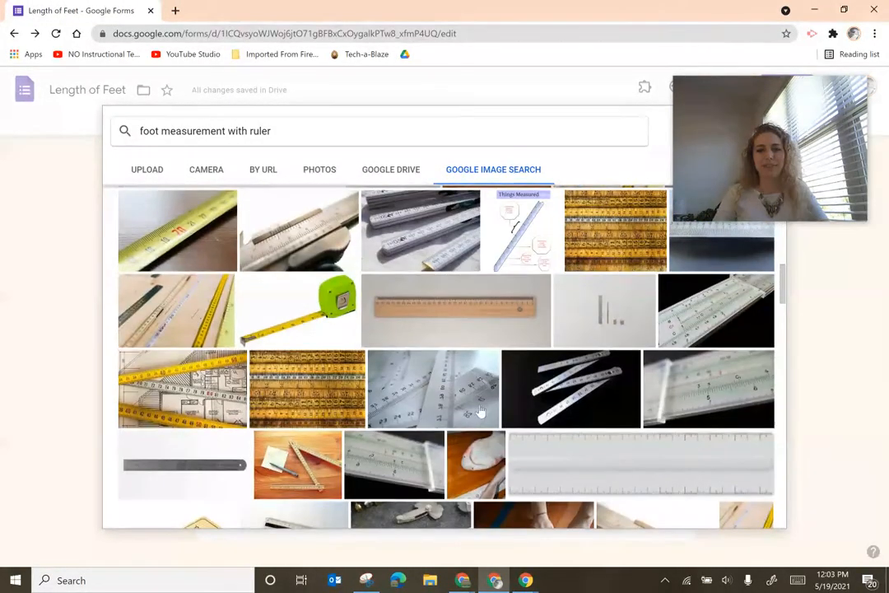
{"action": "left_click", "coordinate": [457, 312]}
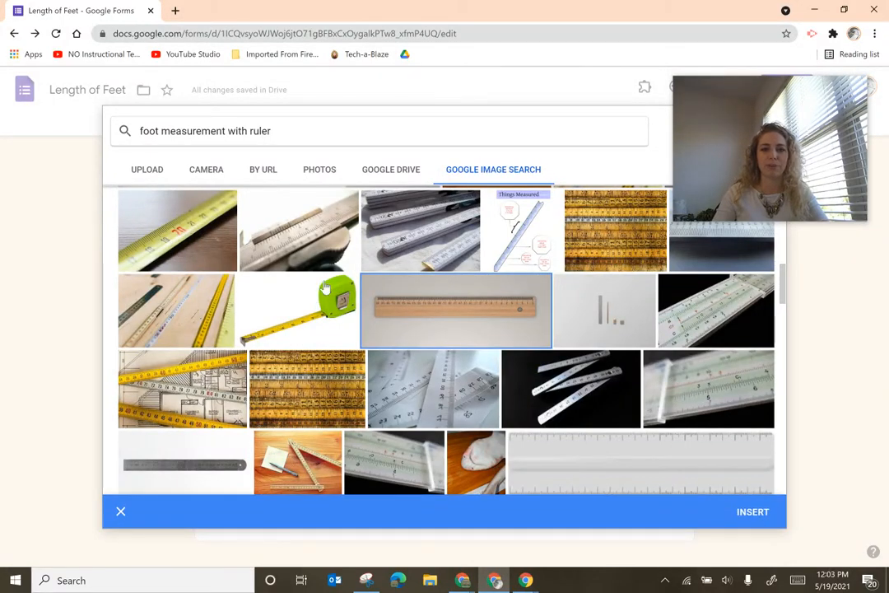
{"action": "left_click", "coordinate": [147, 211]}
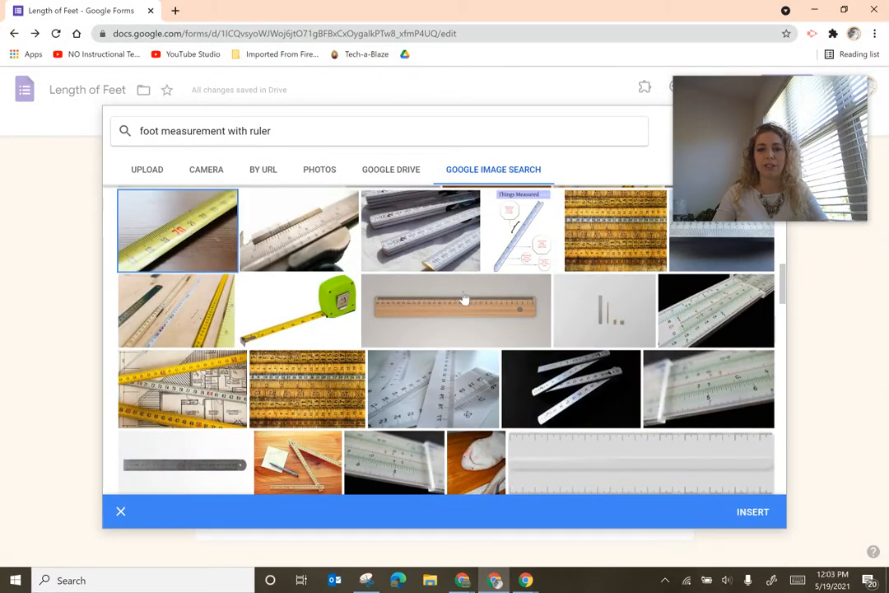
{"action": "left_click", "coordinate": [752, 514]}
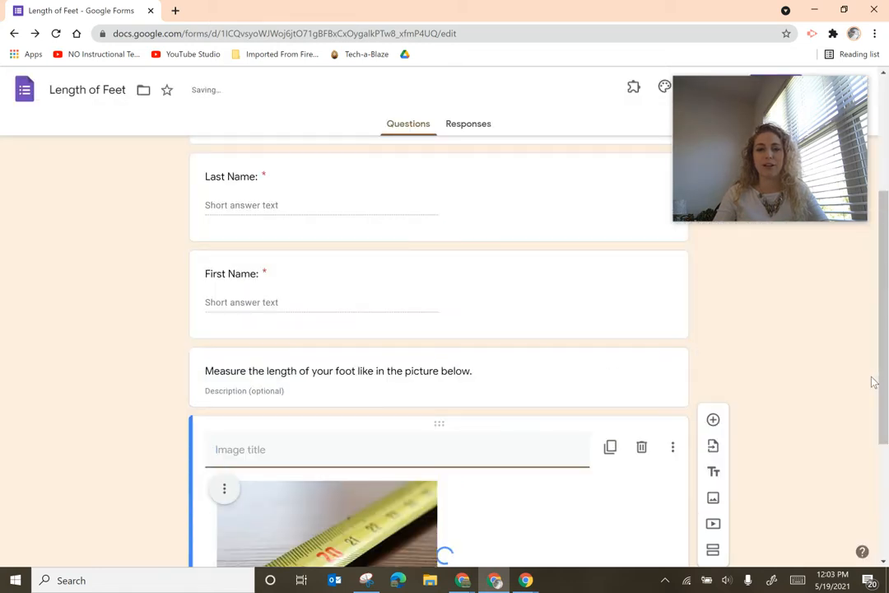
- Move the text "Measure the length of your foot like in the picture below." from the title block into the image's title
{"action": "scroll", "coordinate": [409, 293], "scroll_direction": "up", "scroll_amount": 3}
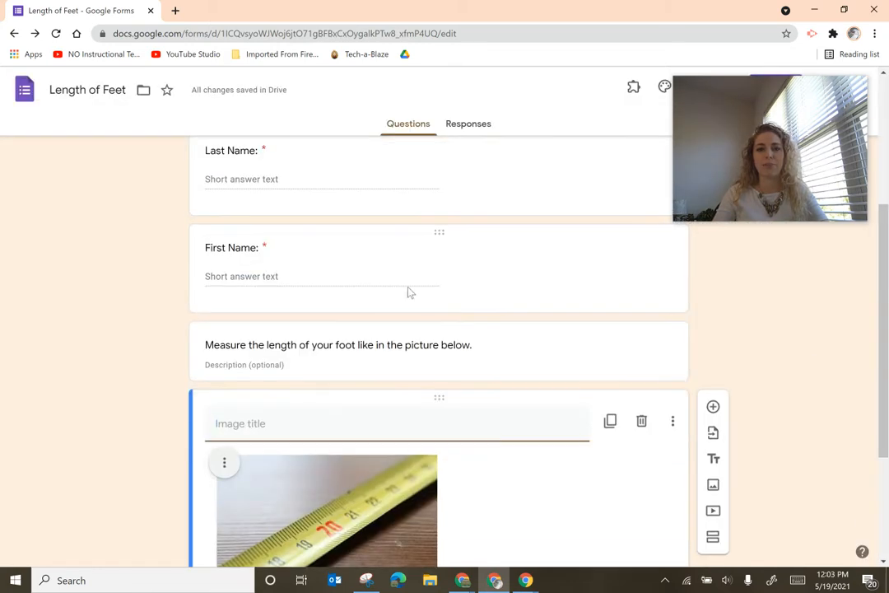
{"action": "triple_click", "coordinate": [472, 350]}
{"action": "key", "text": "ctrl+c"}
{"action": "key", "text": "BackSpace"}
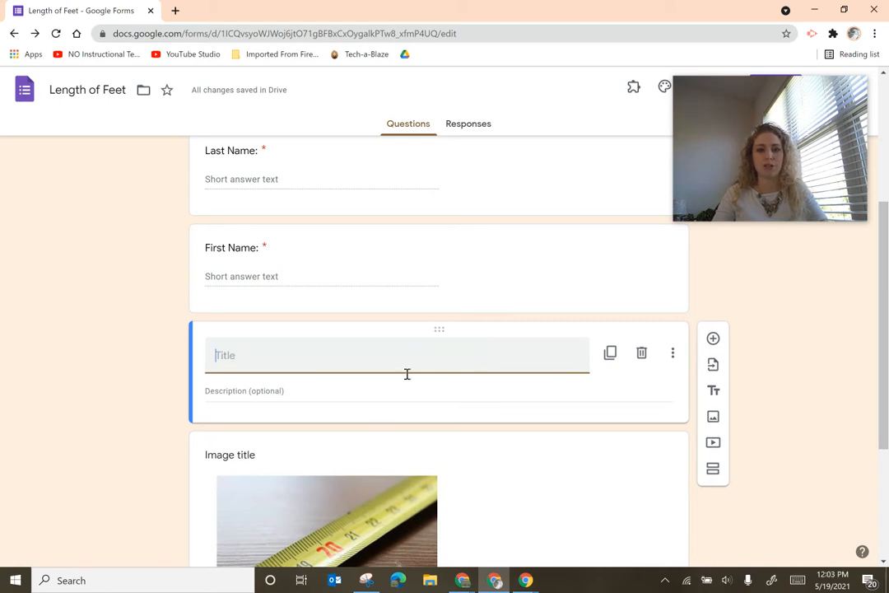
{"action": "left_click", "coordinate": [313, 442]}
{"action": "key", "text": "ctrl+v"}
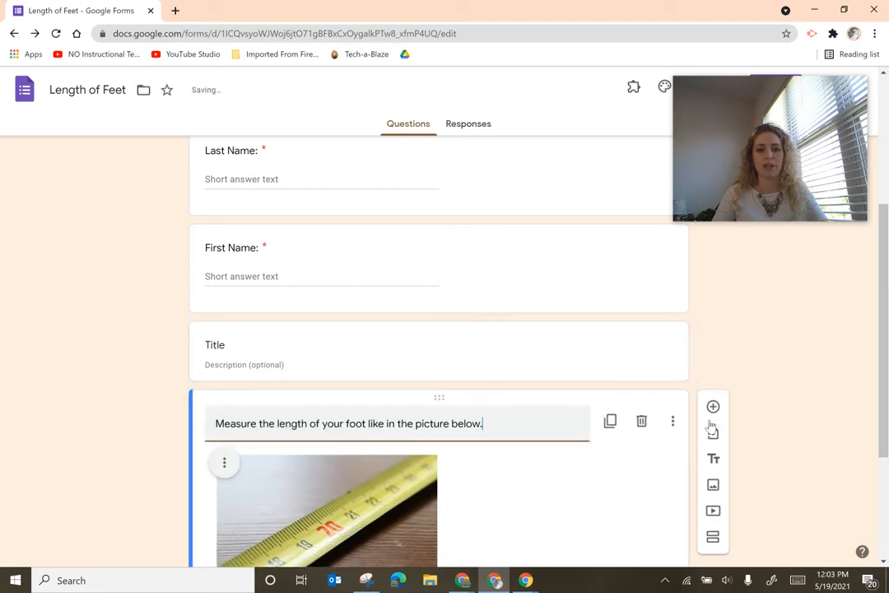
- Delete the empty title block and move the First Name question above the Last Name question
{"action": "left_click", "coordinate": [615, 351]}
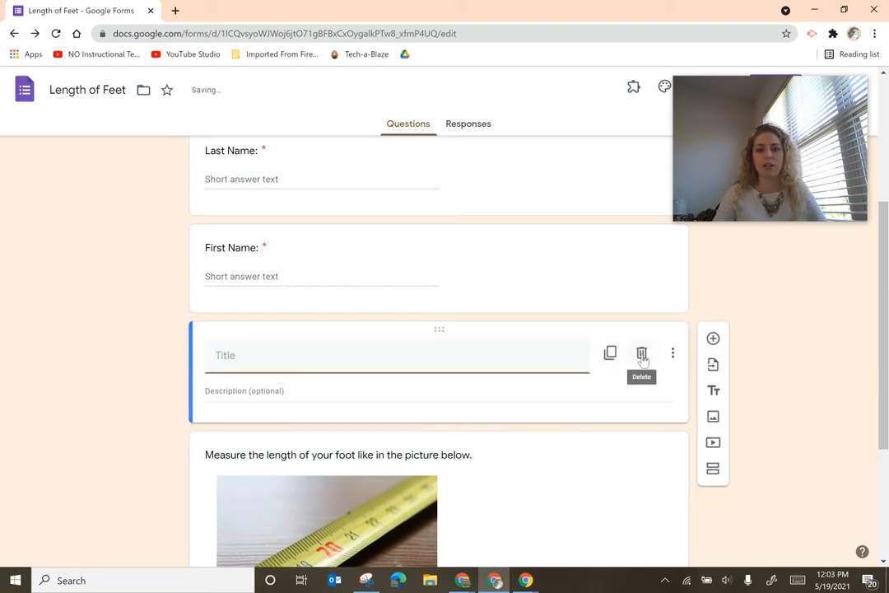
{"action": "left_click", "coordinate": [641, 351]}
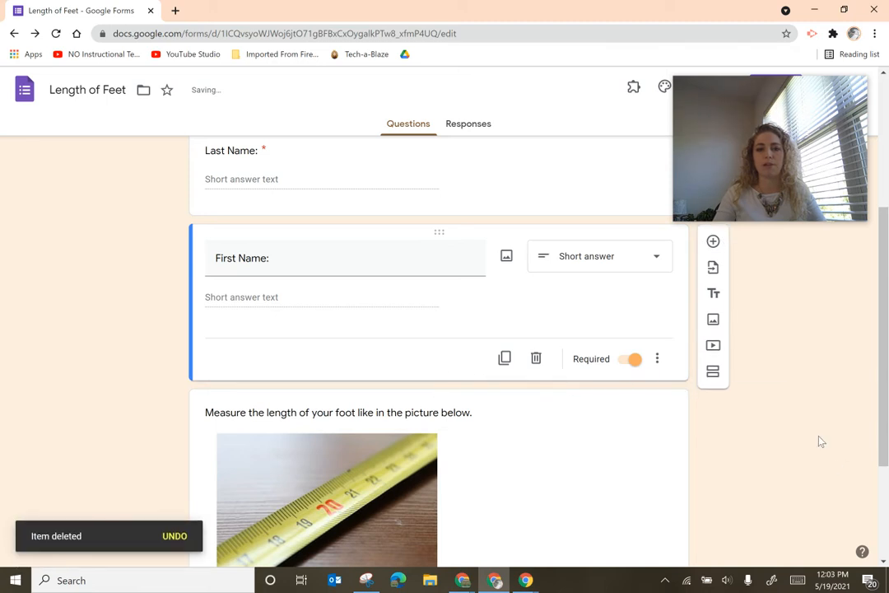
{"action": "scroll", "coordinate": [406, 404], "scroll_direction": "up", "scroll_amount": 5}
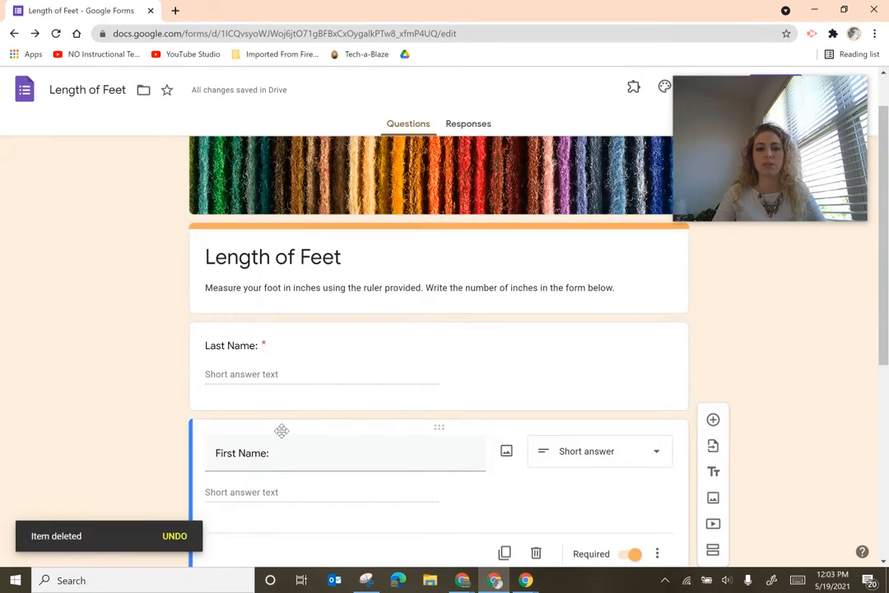
{"action": "scroll", "coordinate": [282, 430], "scroll_direction": "down", "scroll_amount": 3}
{"action": "left_click_drag", "start_coordinate": [440, 232], "coordinate": [416, 224]}
{"action": "scroll", "coordinate": [428, 324], "scroll_direction": "down", "scroll_amount": 3}
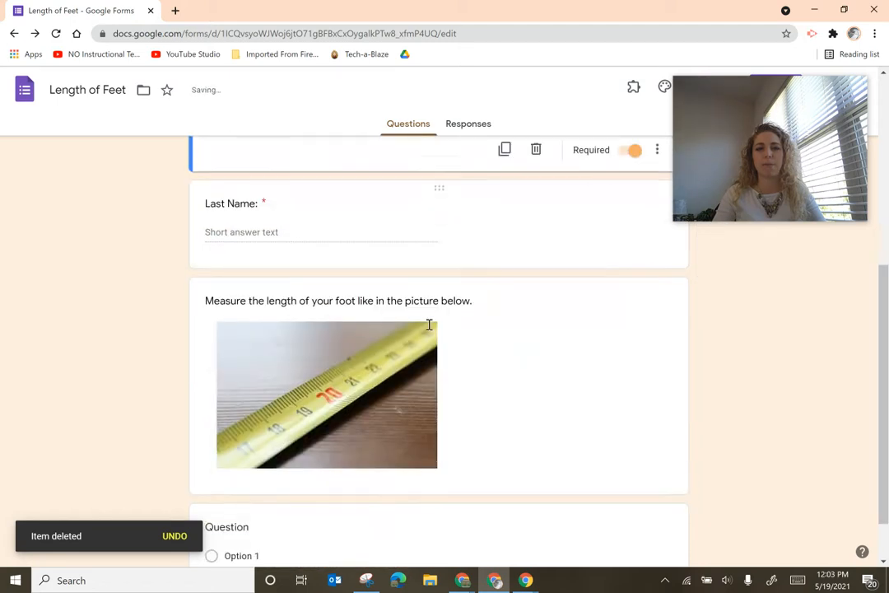
- Title the blank question below the image "How long was your foot in inches?" and make it required
{"action": "scroll", "coordinate": [550, 351], "scroll_direction": "down", "scroll_amount": 2}
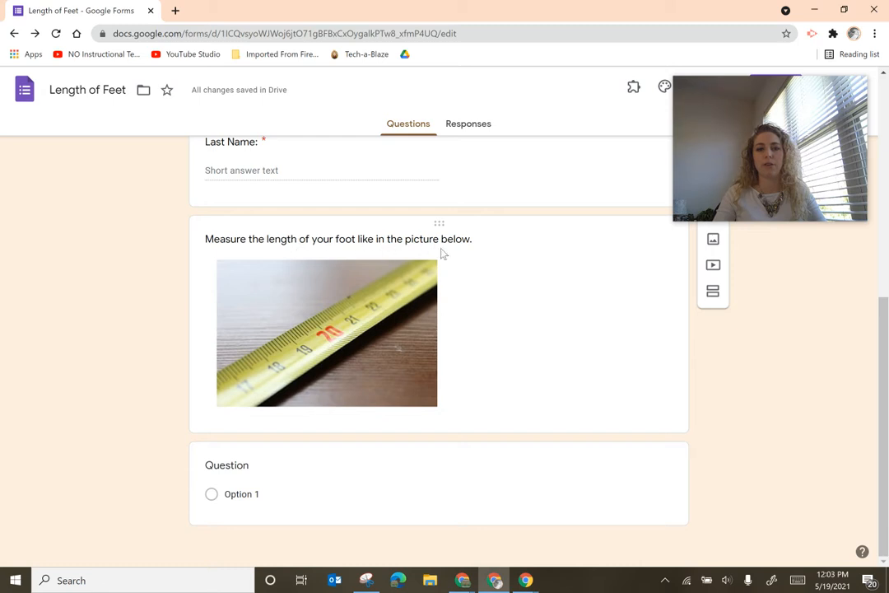
{"action": "scroll", "coordinate": [493, 368], "scroll_direction": "up", "scroll_amount": 1}
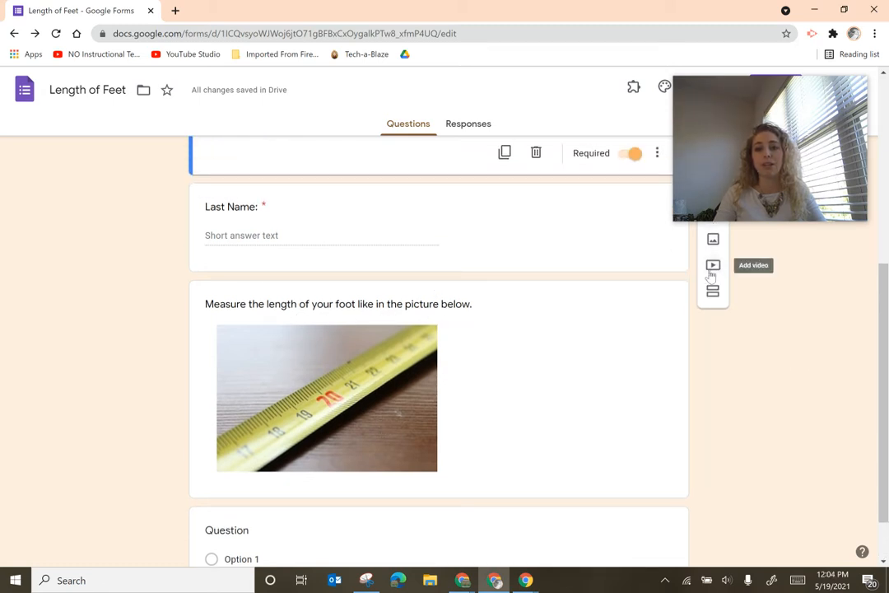
{"action": "scroll", "coordinate": [531, 408], "scroll_direction": "down", "scroll_amount": 1}
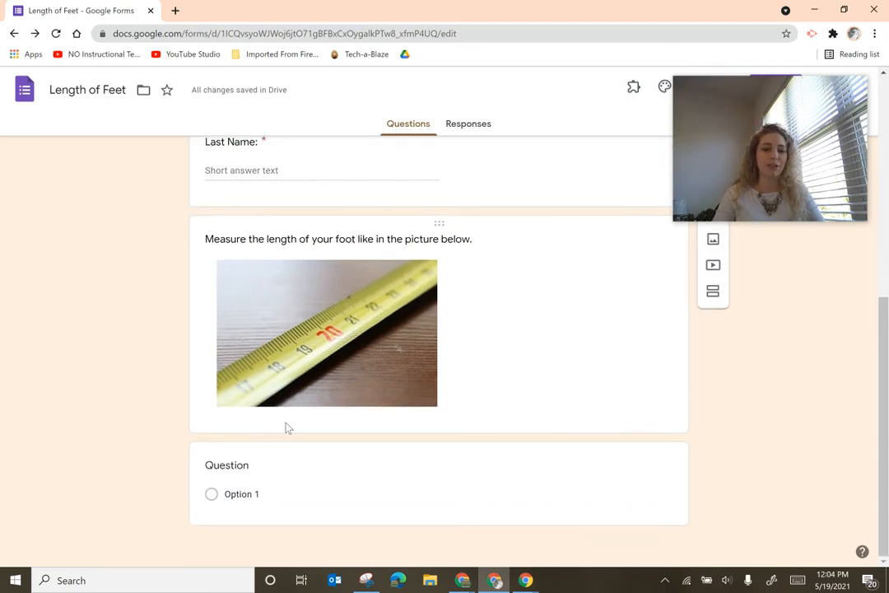
{"action": "left_click", "coordinate": [229, 469]}
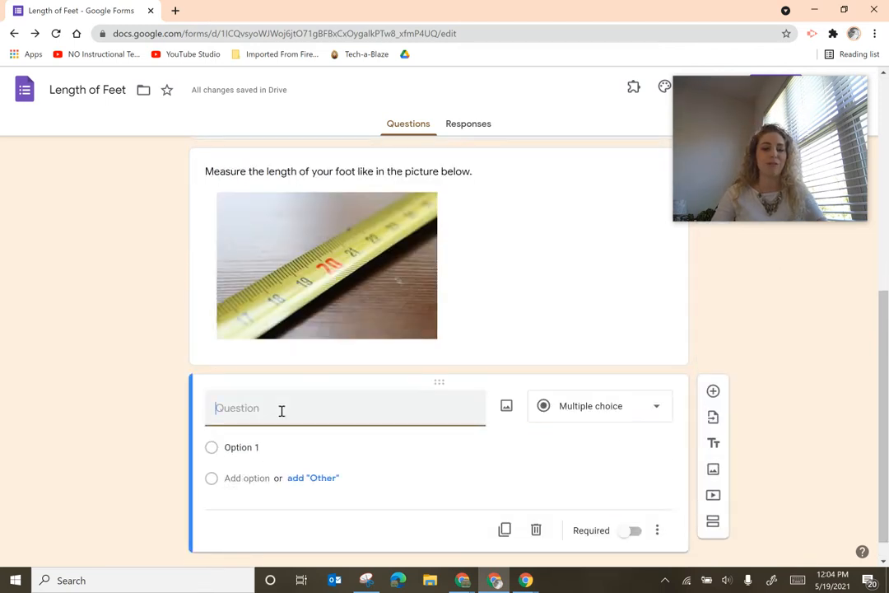
{"action": "type", "text": "How long wa"}
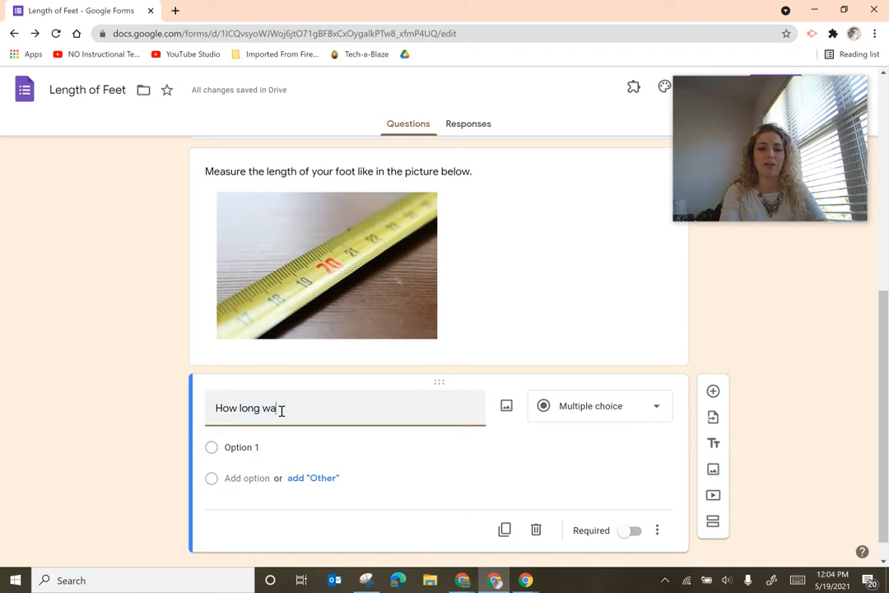
{"action": "type", "text": "s your foot in in"}
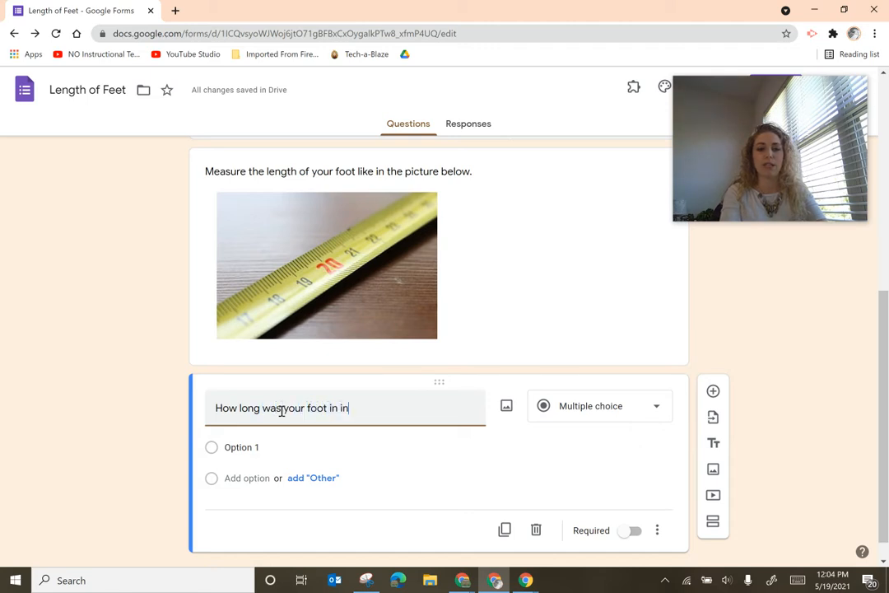
{"action": "type", "text": "ches? )"}
{"action": "key", "text": "BackSpace"}
{"action": "type", "text": "("}
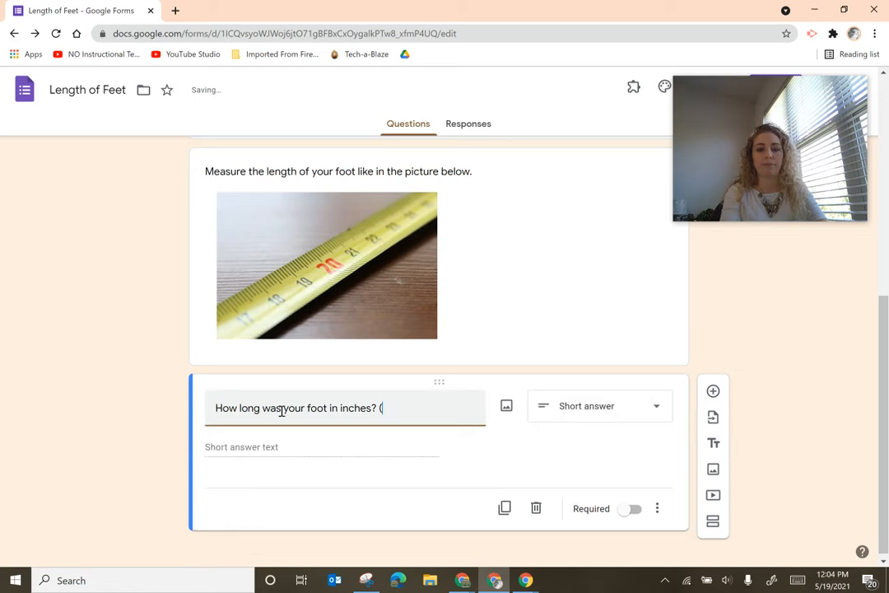
{"action": "key", "text": "BackSpace"}
{"action": "key", "text": "BackSpace"}
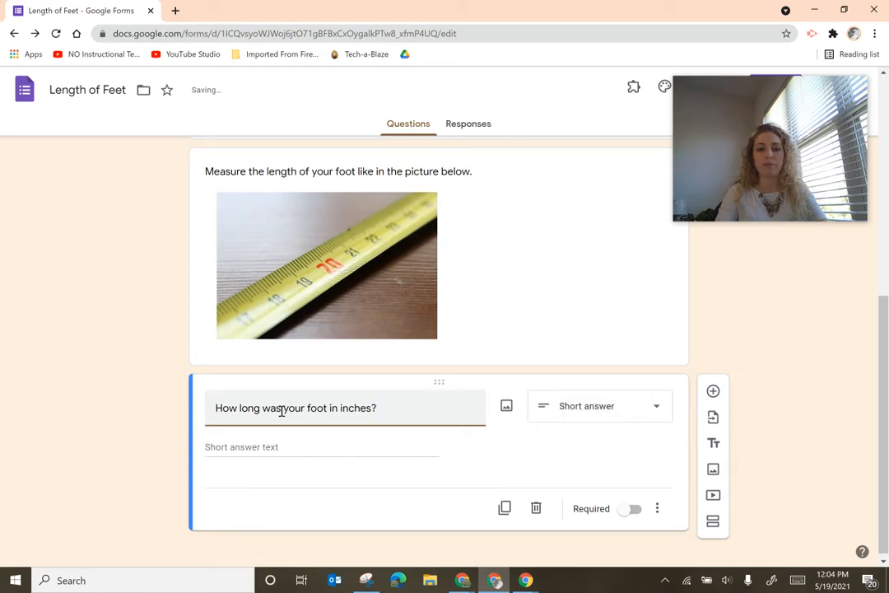
{"action": "left_click", "coordinate": [632, 509]}
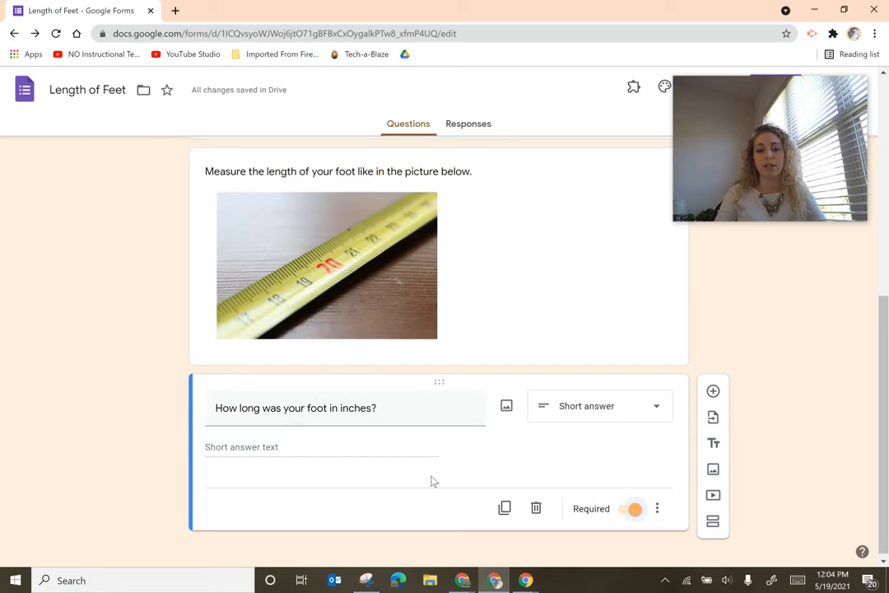
- Add a new section after the foot-length question and title it "Measurement in Centimeters"
{"action": "scroll", "coordinate": [430, 480], "scroll_direction": "down", "scroll_amount": 1}
{"action": "scroll", "coordinate": [426, 480], "scroll_direction": "up", "scroll_amount": 5}
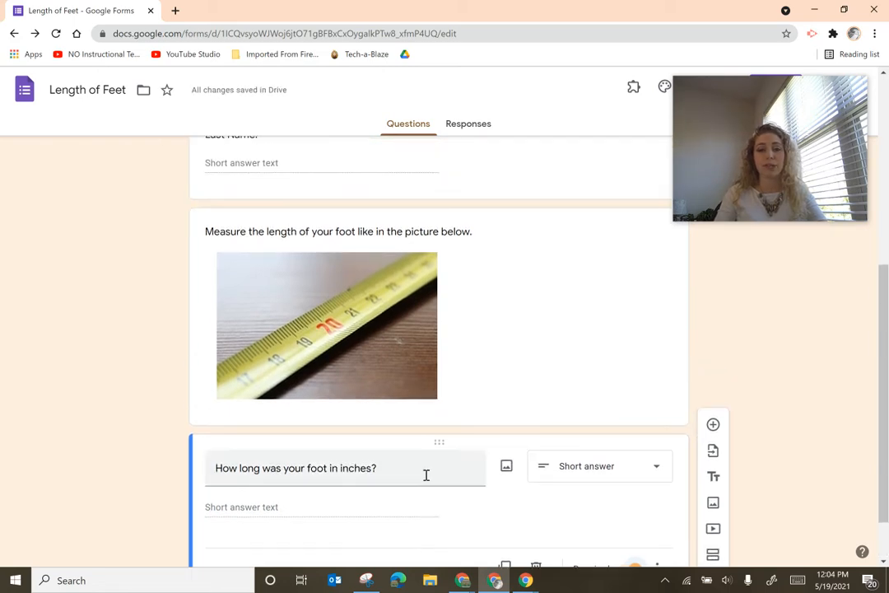
{"action": "scroll", "coordinate": [424, 477], "scroll_direction": "down", "scroll_amount": 3}
{"action": "scroll", "coordinate": [425, 481], "scroll_direction": "down", "scroll_amount": 2}
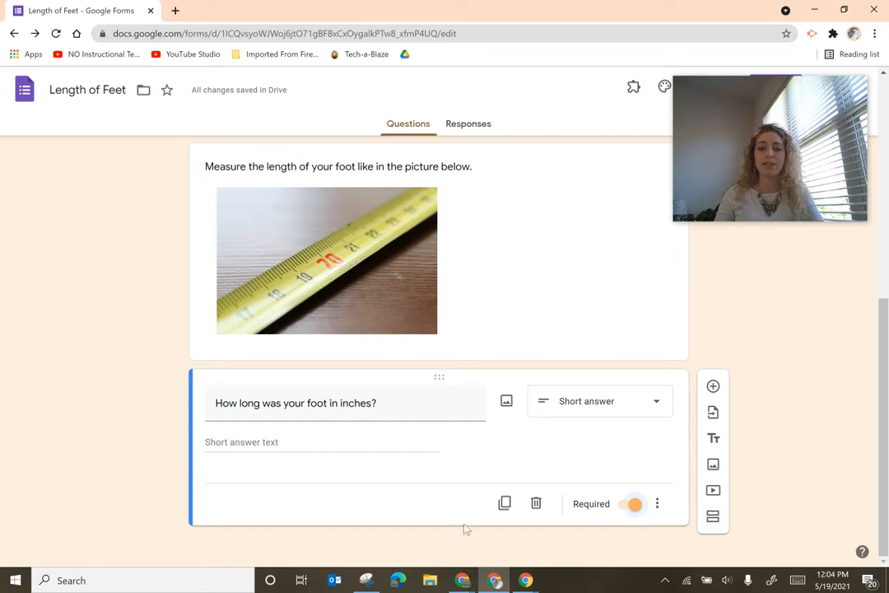
{"action": "left_click", "coordinate": [712, 519]}
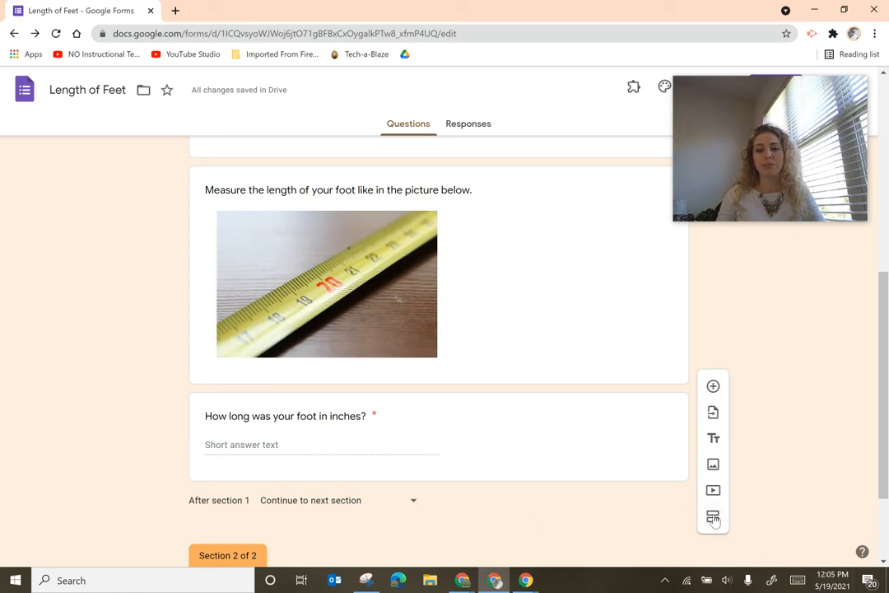
{"action": "scroll", "coordinate": [202, 411], "scroll_direction": "down", "scroll_amount": 2}
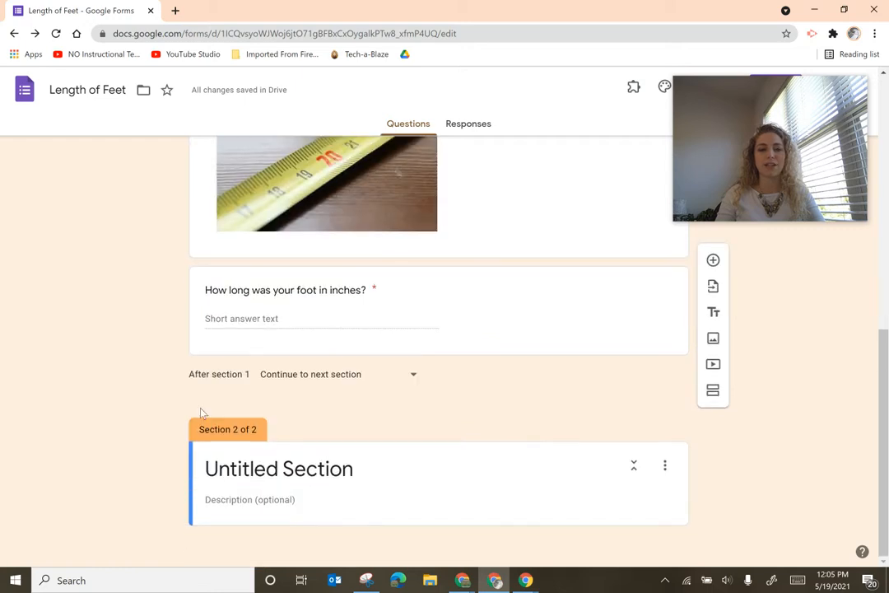
{"action": "left_click", "coordinate": [359, 473]}
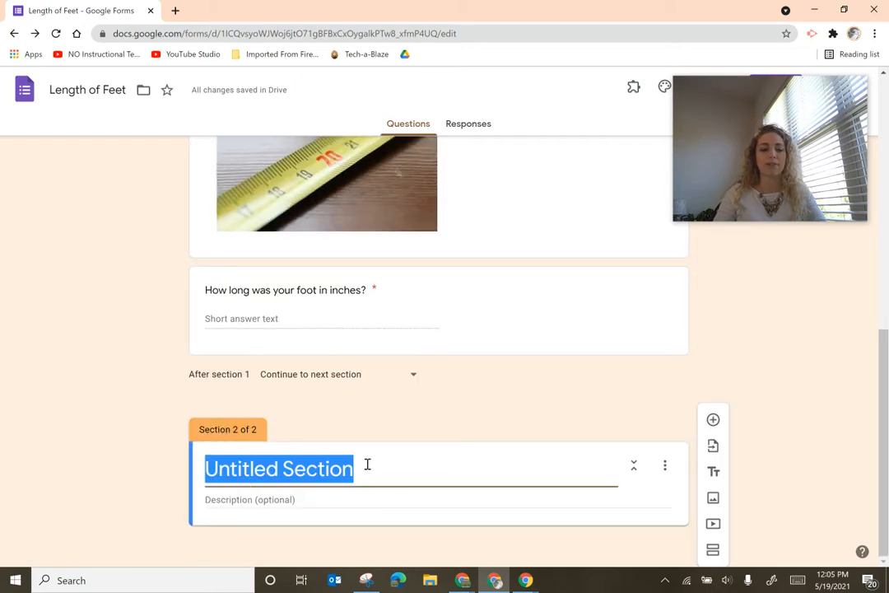
{"action": "type", "text": "Measuremen"}
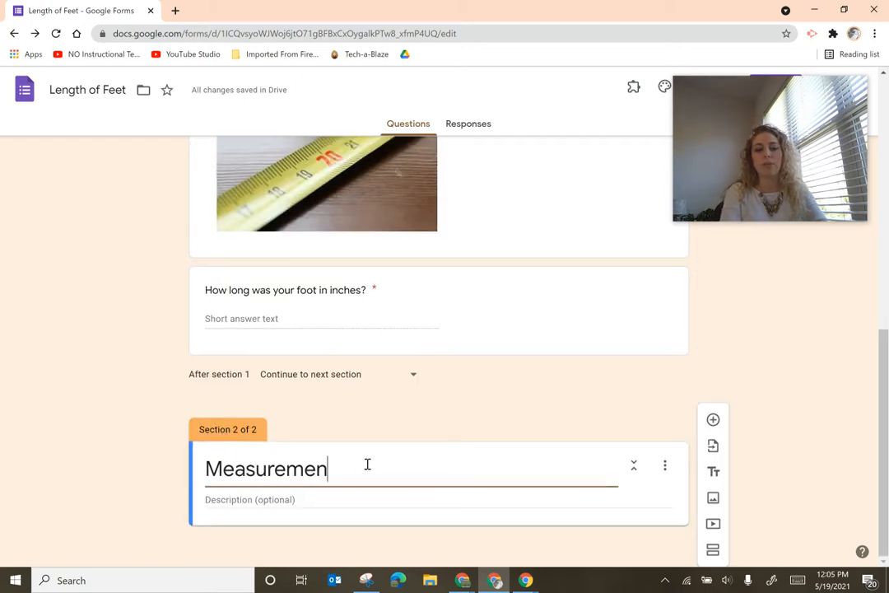
{"action": "type", "text": "t in Centr"}
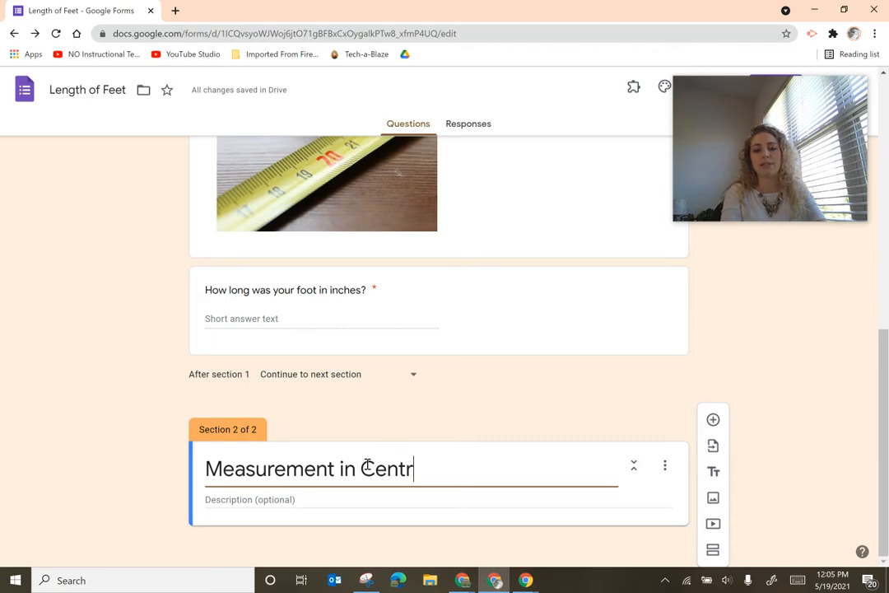
{"action": "key", "text": "BackSpace"}
{"action": "type", "text": "imeters"}
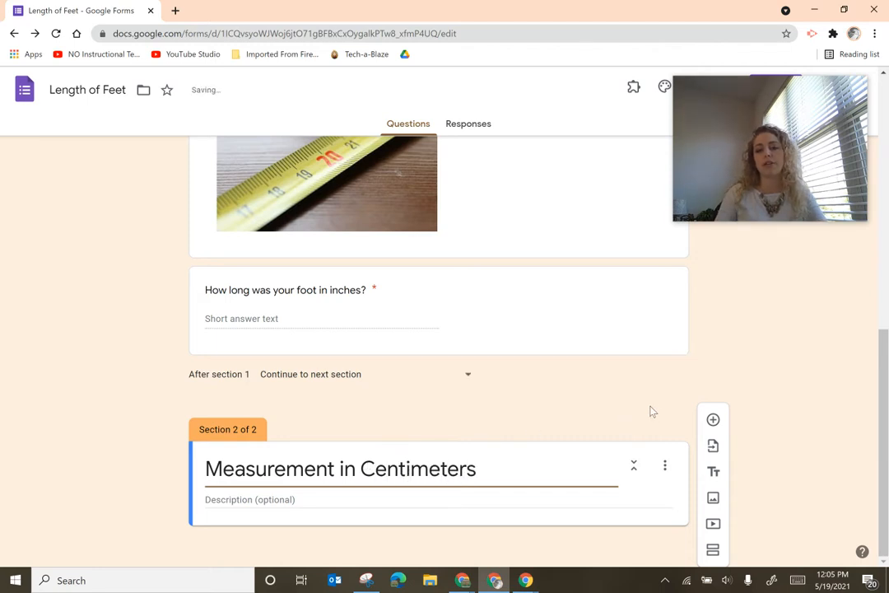
{"action": "left_click", "coordinate": [605, 435]}
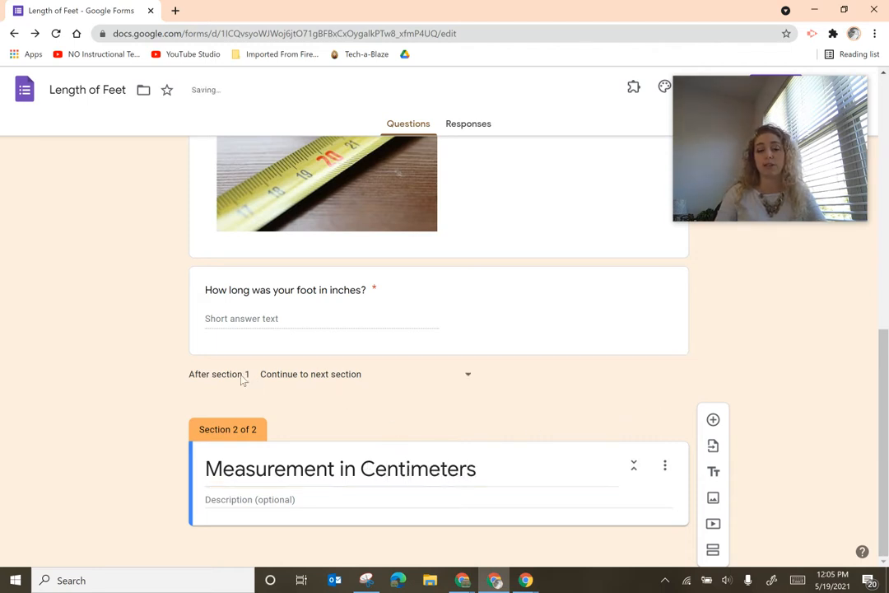
- Review the options for where the form goes after section 1, without changing the selection
{"action": "left_click", "coordinate": [271, 375]}
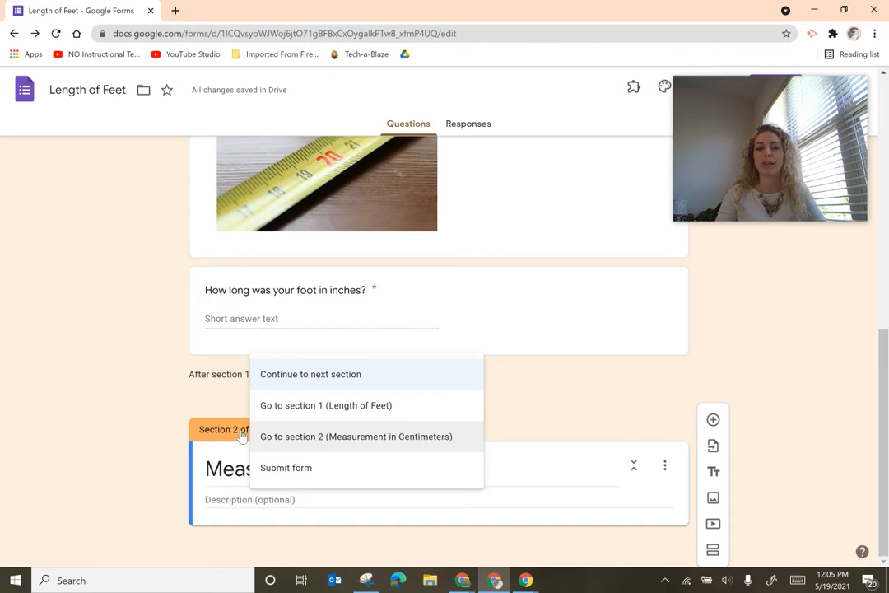
{"action": "left_click", "coordinate": [167, 398]}
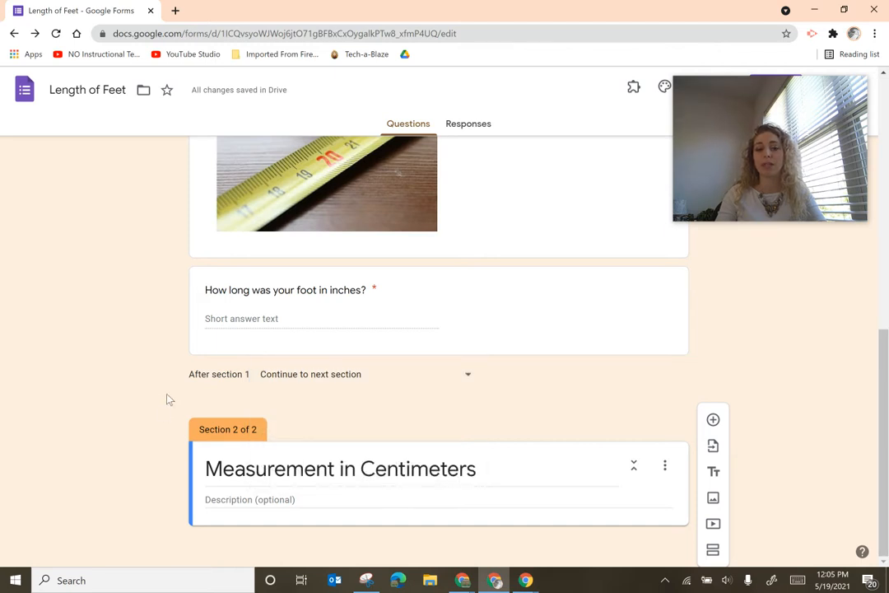
{"action": "left_click", "coordinate": [340, 379]}
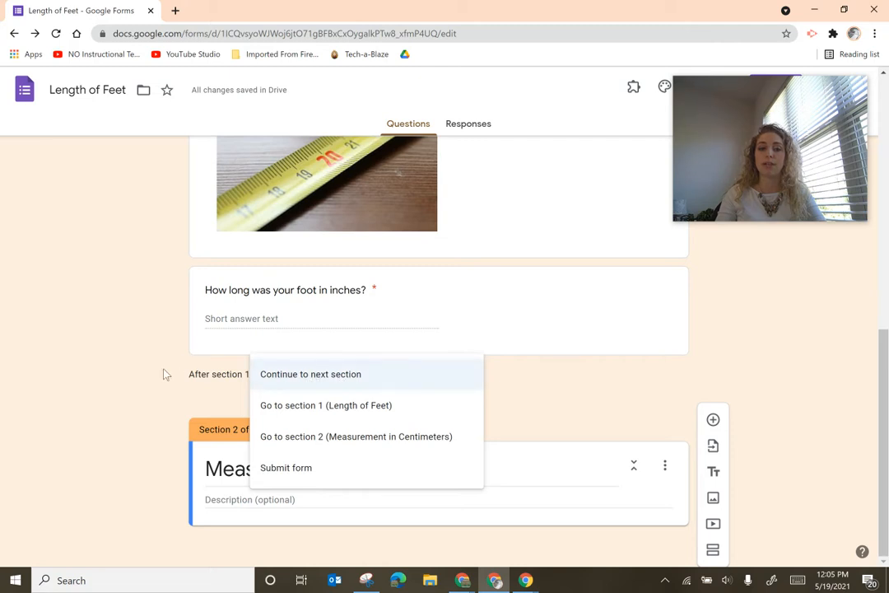
{"action": "left_click", "coordinate": [164, 372]}
{"action": "left_click", "coordinate": [352, 378]}
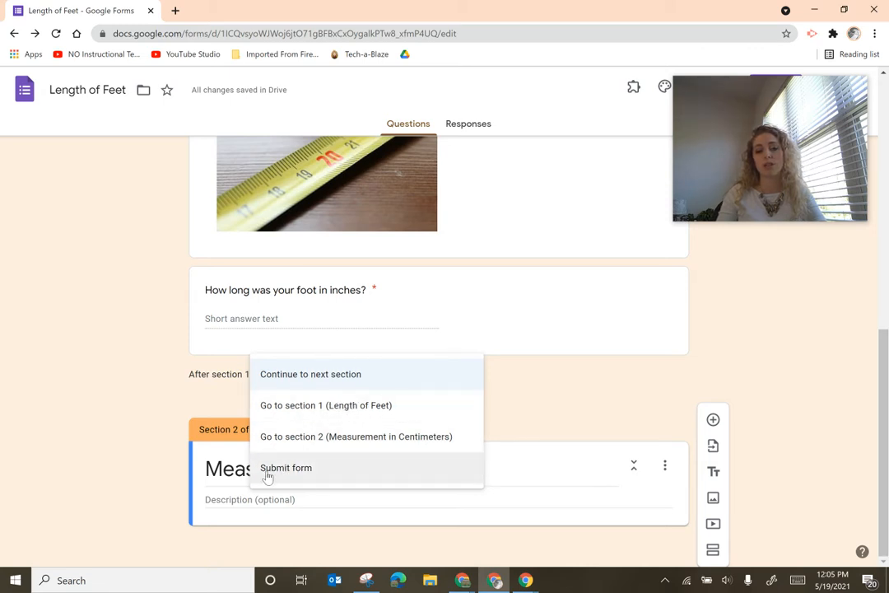
{"action": "left_click", "coordinate": [96, 418]}
- Add a multiple-choice question below the ruler image, titled "How did measuring your foot go?"
{"action": "scroll", "coordinate": [214, 418], "scroll_direction": "up", "scroll_amount": 5}
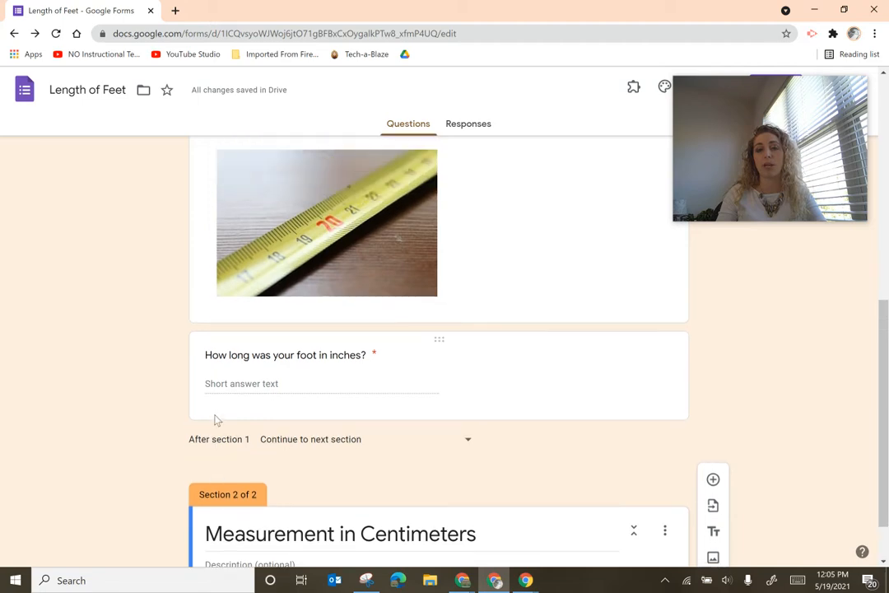
{"action": "scroll", "coordinate": [214, 420], "scroll_direction": "up", "scroll_amount": 4}
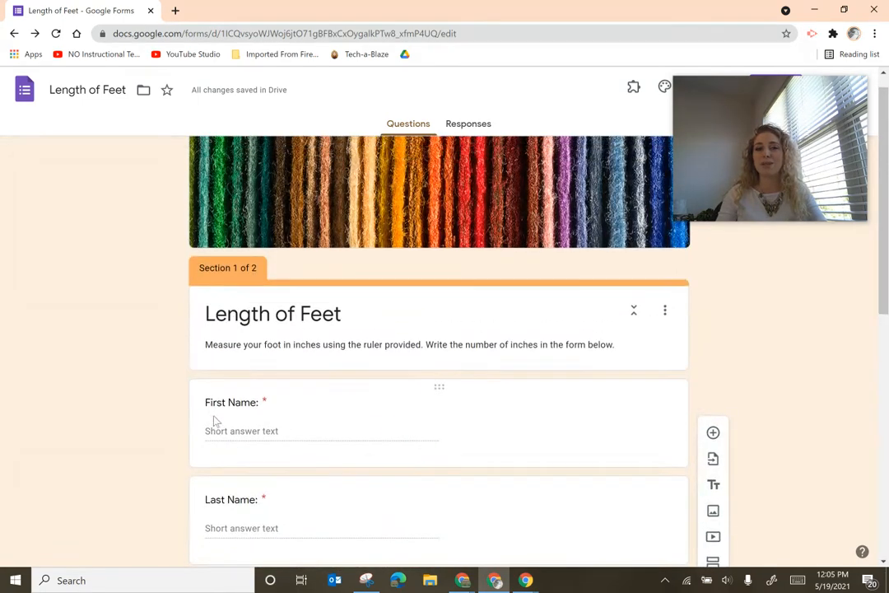
{"action": "scroll", "coordinate": [214, 420], "scroll_direction": "down", "scroll_amount": 3}
{"action": "scroll", "coordinate": [214, 421], "scroll_direction": "down", "scroll_amount": 4}
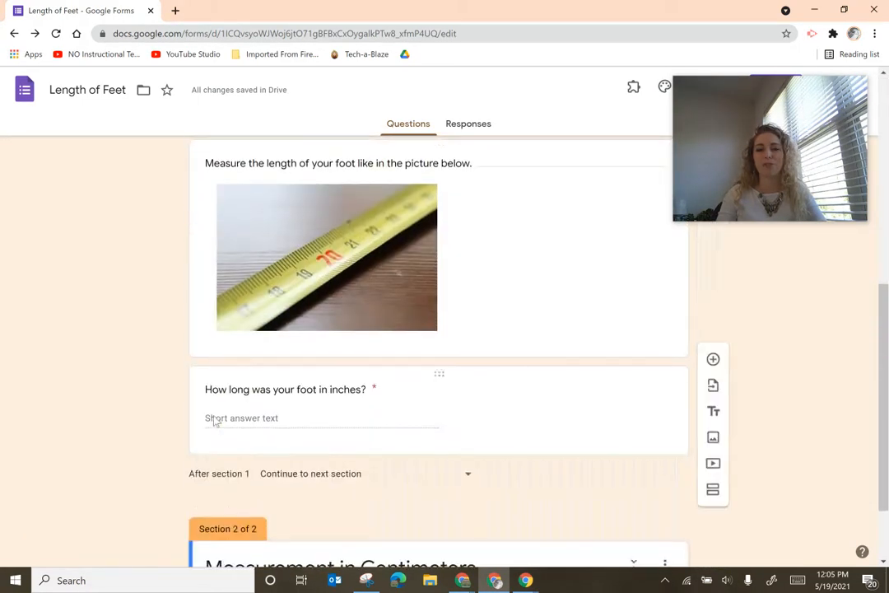
{"action": "left_click", "coordinate": [516, 321]}
{"action": "scroll", "coordinate": [698, 322], "scroll_direction": "up", "scroll_amount": 2}
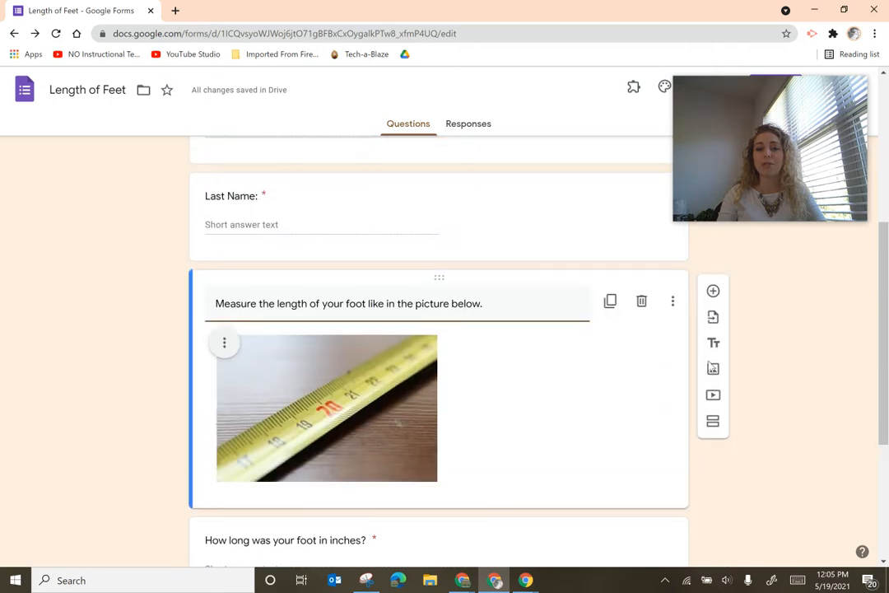
{"action": "left_click", "coordinate": [712, 287]}
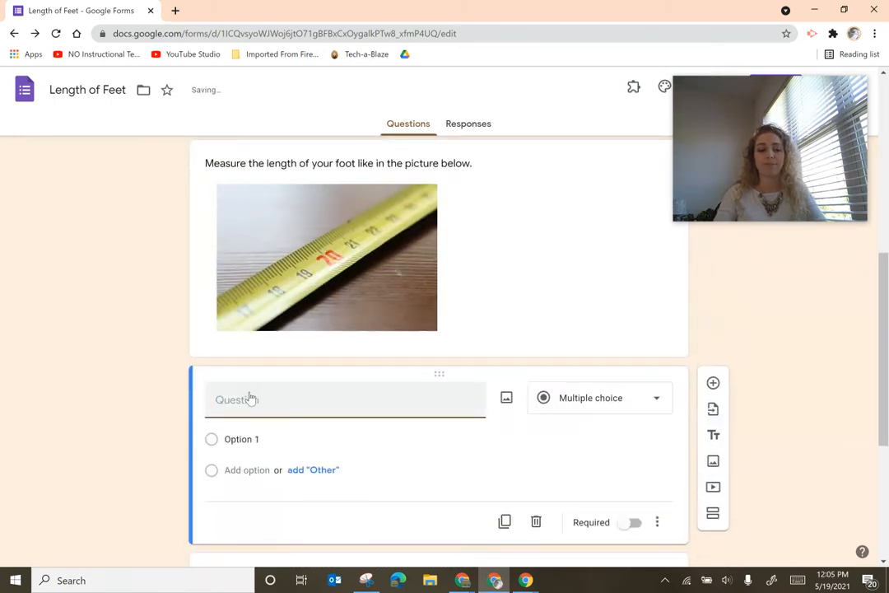
{"action": "type", "text": "How do me"}
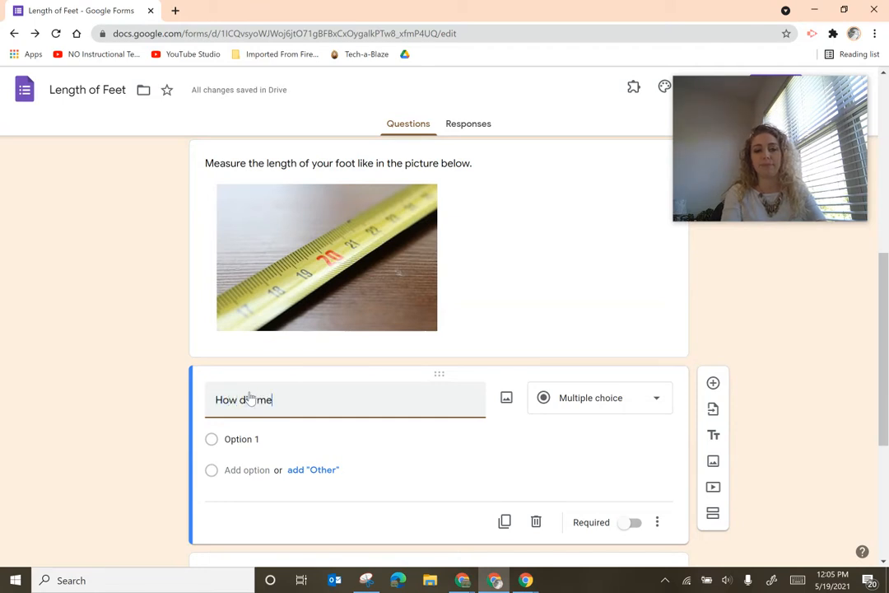
{"action": "key", "text": "BackSpace"}
{"action": "key", "text": "BackSpace"}
{"action": "key", "text": "BackSpace"}
{"action": "key", "text": "BackSpace"}
{"action": "type", "text": "id "}
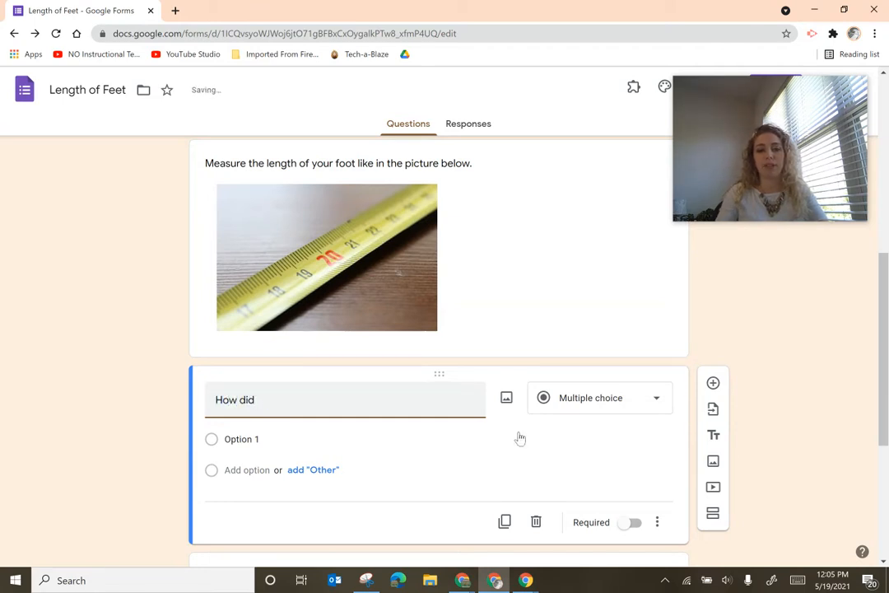
{"action": "type", "text": "measurin"}
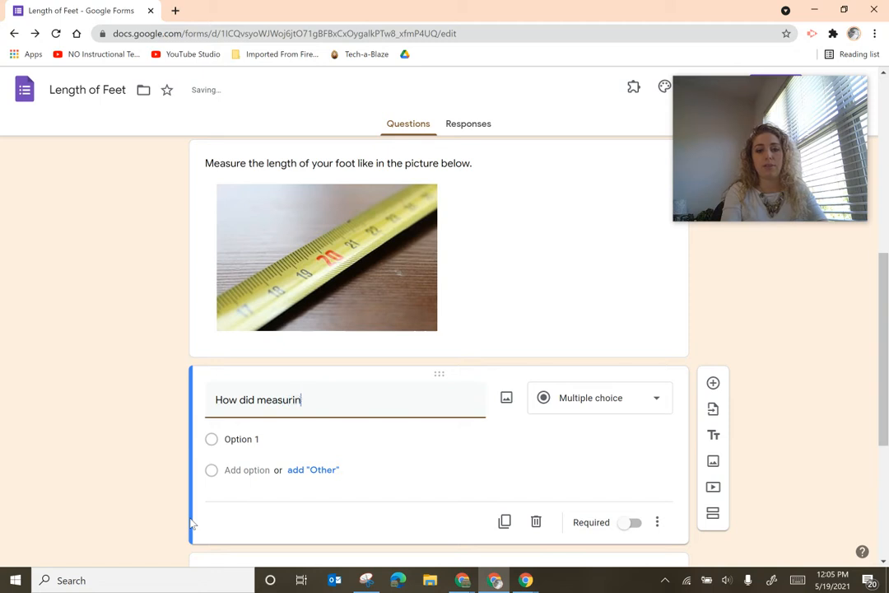
{"action": "type", "text": "g your foot g"}
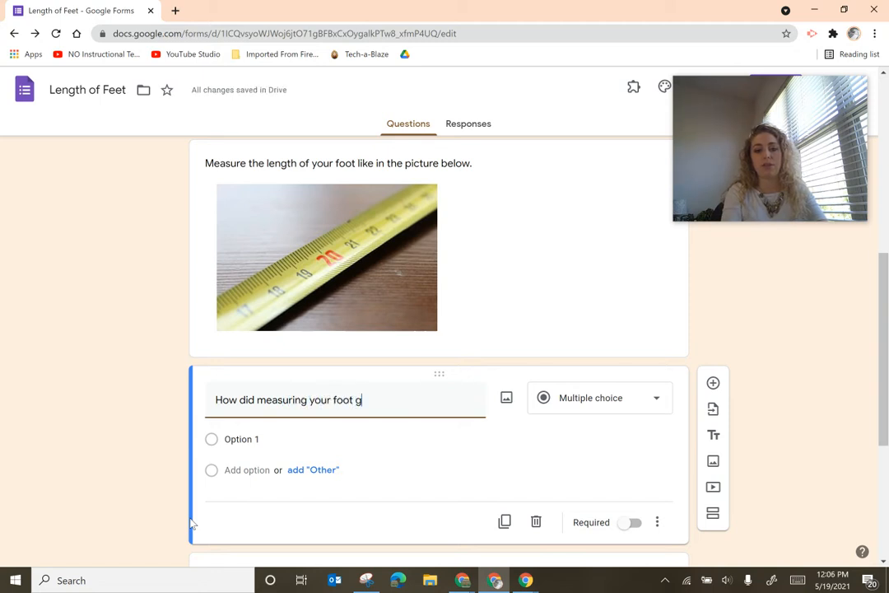
{"action": "type", "text": "o?"}
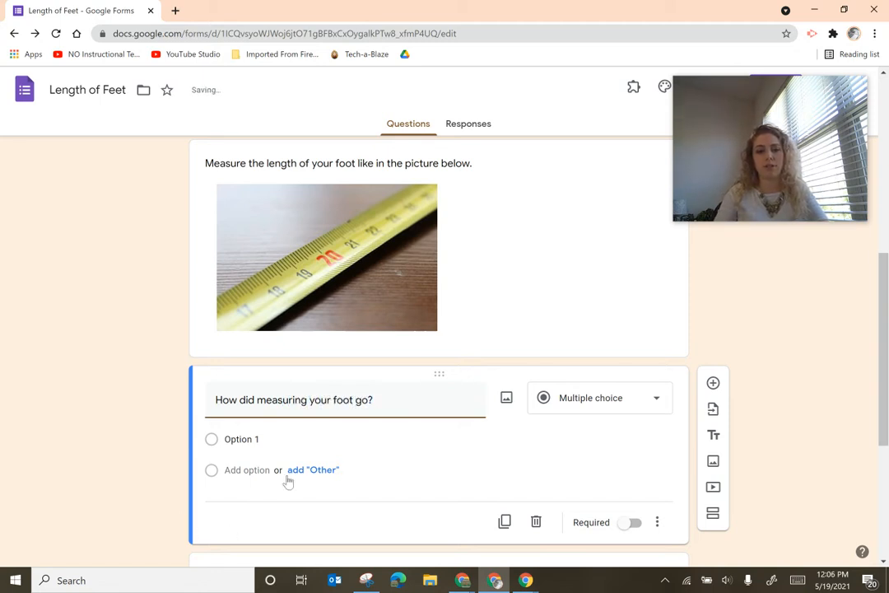
- Give the new question the answer options "Great" and "Need Help" and make it required
{"action": "left_click", "coordinate": [256, 438]}
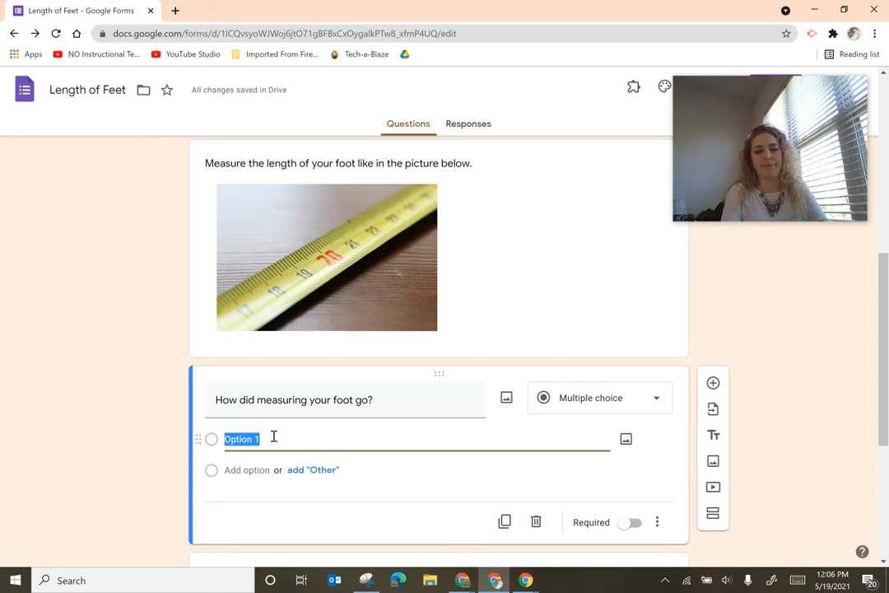
{"action": "type", "text": "Great"}
{"action": "left_click", "coordinate": [252, 470]}
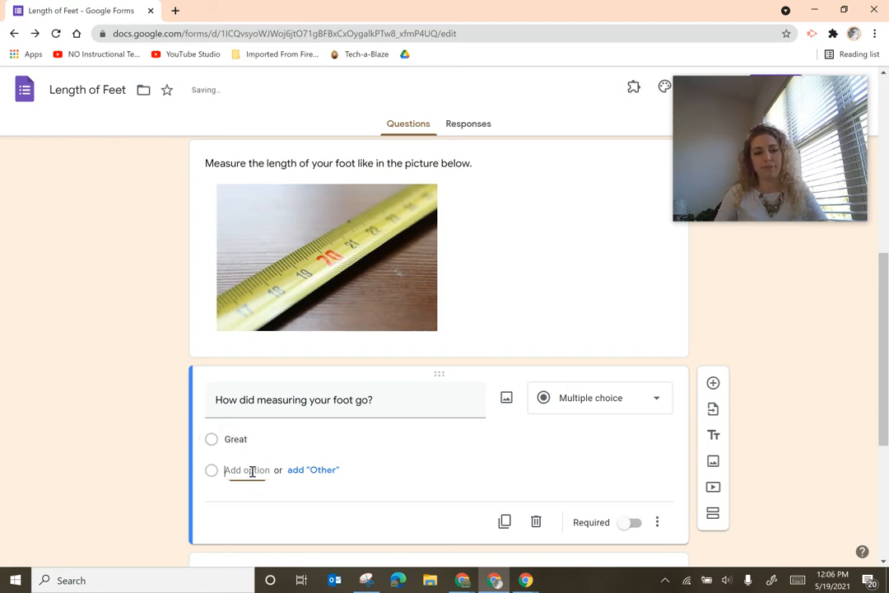
{"action": "type", "text": "Need He"}
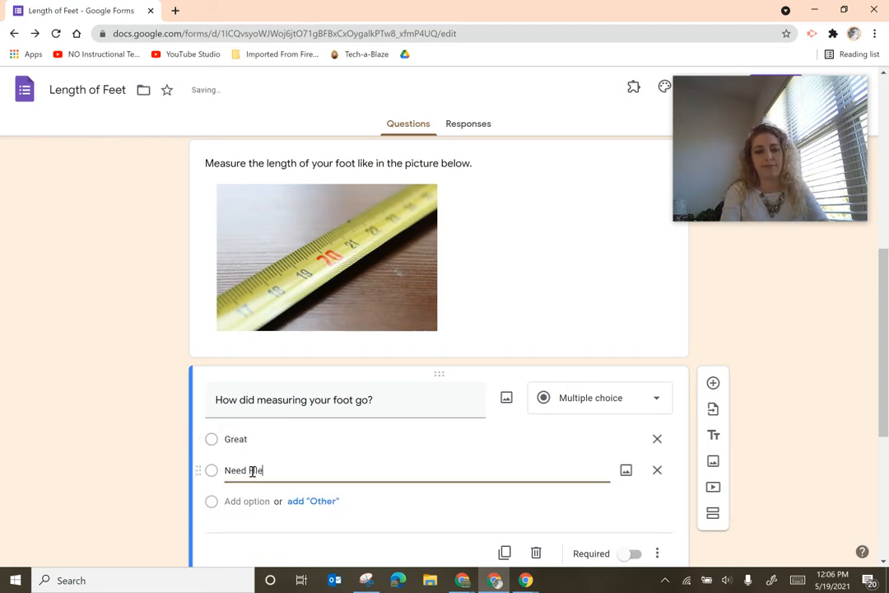
{"action": "type", "text": "lp"}
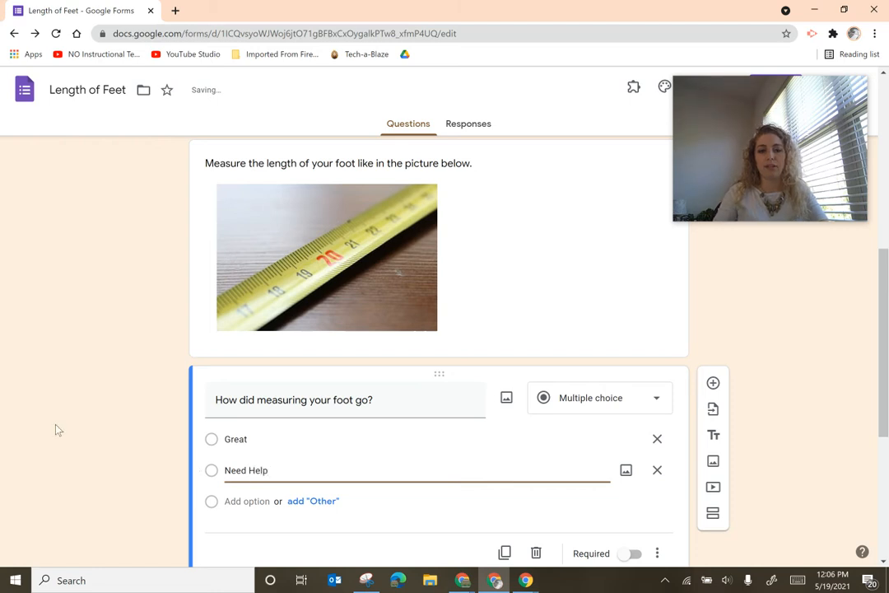
{"action": "left_click", "coordinate": [188, 426]}
{"action": "scroll", "coordinate": [433, 392], "scroll_direction": "down", "scroll_amount": 2}
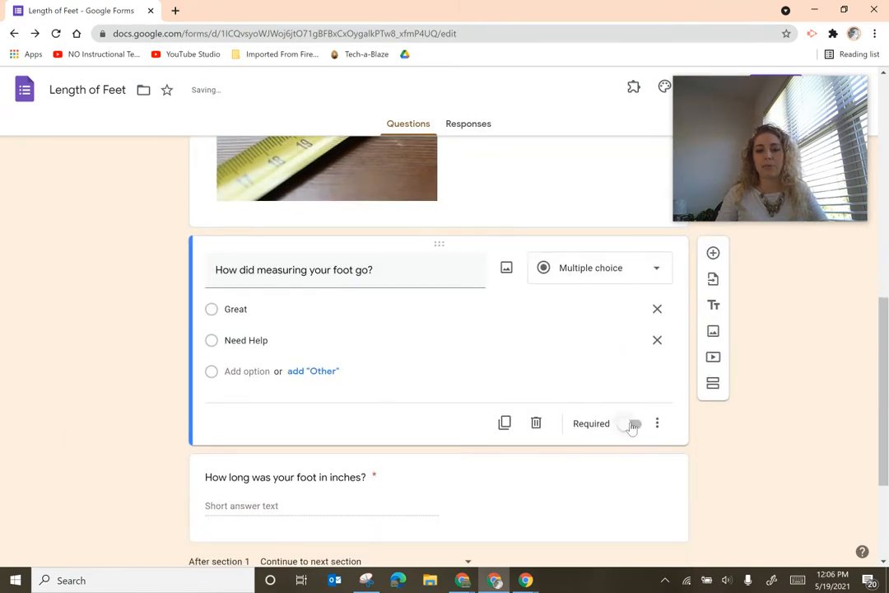
{"action": "left_click", "coordinate": [631, 423]}
- Turn on answer-based section branching, with "Great" submitting the form and "Need Help" going to section 2 (Measurement in Centimeters)
{"action": "left_click", "coordinate": [657, 425]}
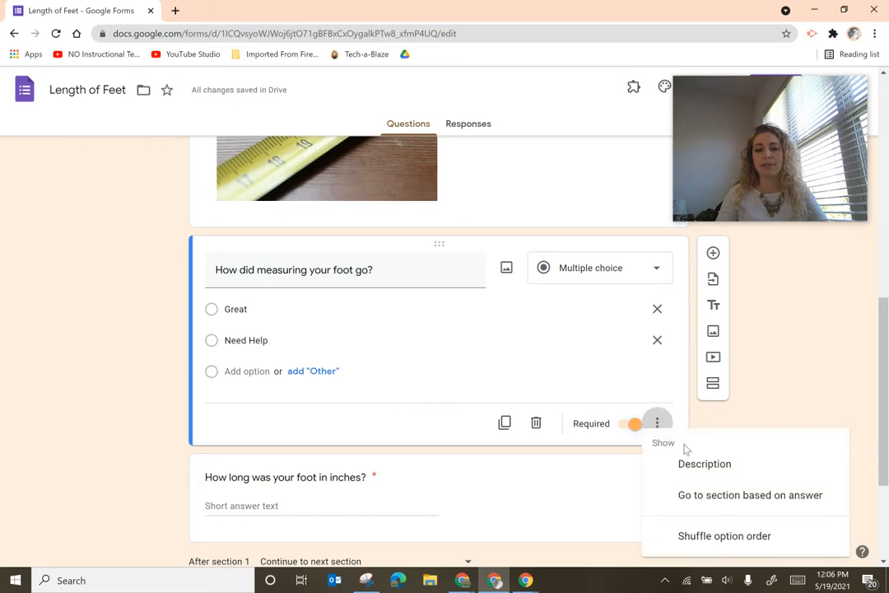
{"action": "left_click", "coordinate": [685, 497]}
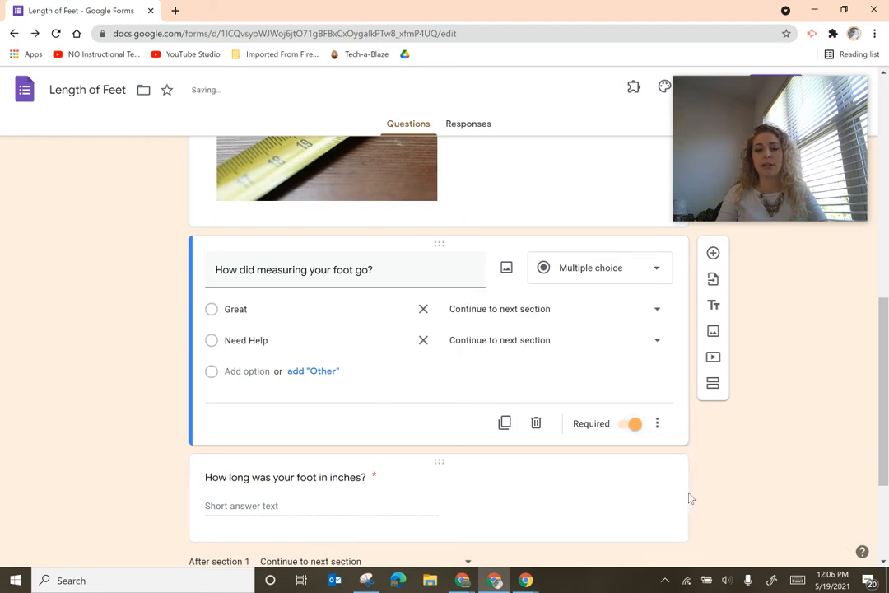
{"action": "left_click", "coordinate": [550, 310]}
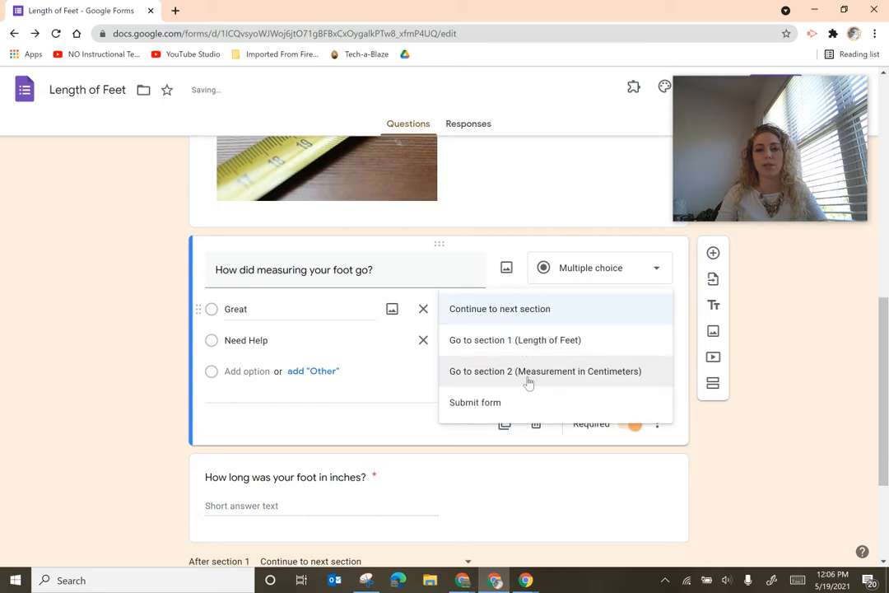
{"action": "left_click", "coordinate": [515, 402]}
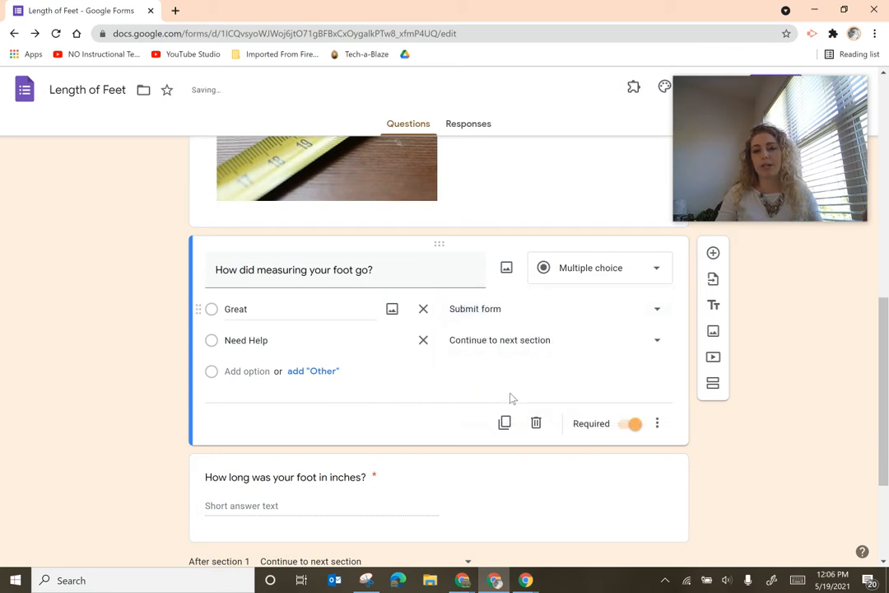
{"action": "left_click", "coordinate": [500, 350]}
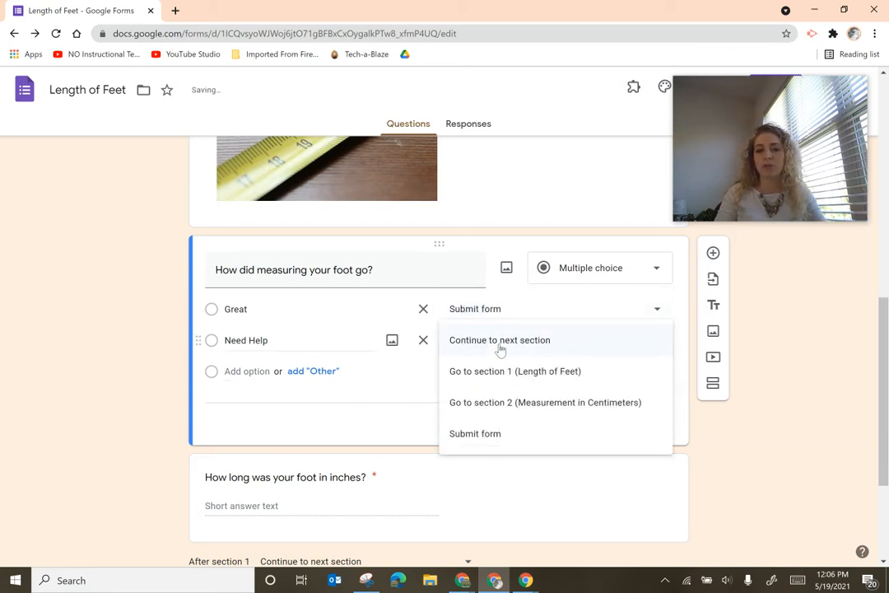
{"action": "left_click", "coordinate": [493, 408]}
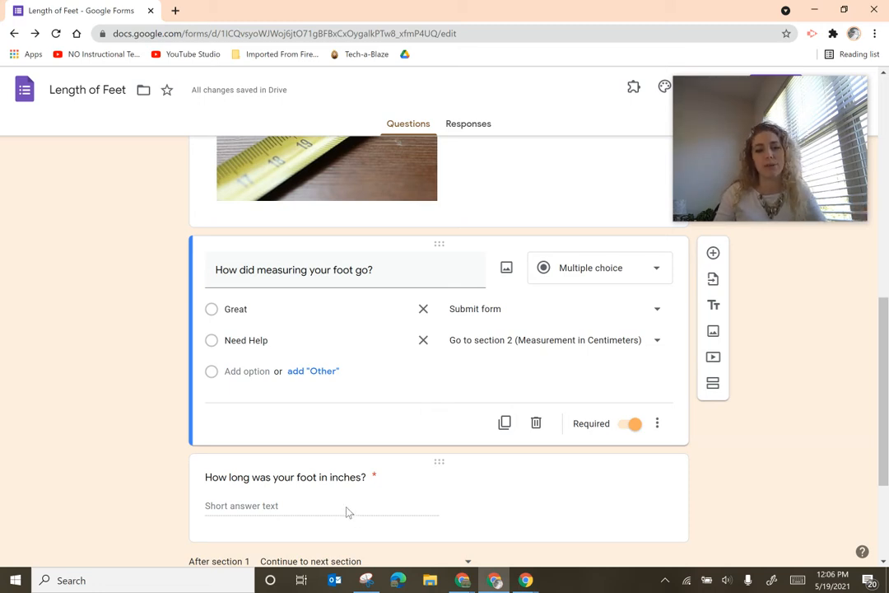
- Review the available question types for the "How did measuring your foot go?" question, keeping Multiple choice
{"action": "scroll", "coordinate": [347, 512], "scroll_direction": "down", "scroll_amount": 2}
{"action": "scroll", "coordinate": [347, 512], "scroll_direction": "up", "scroll_amount": 2}
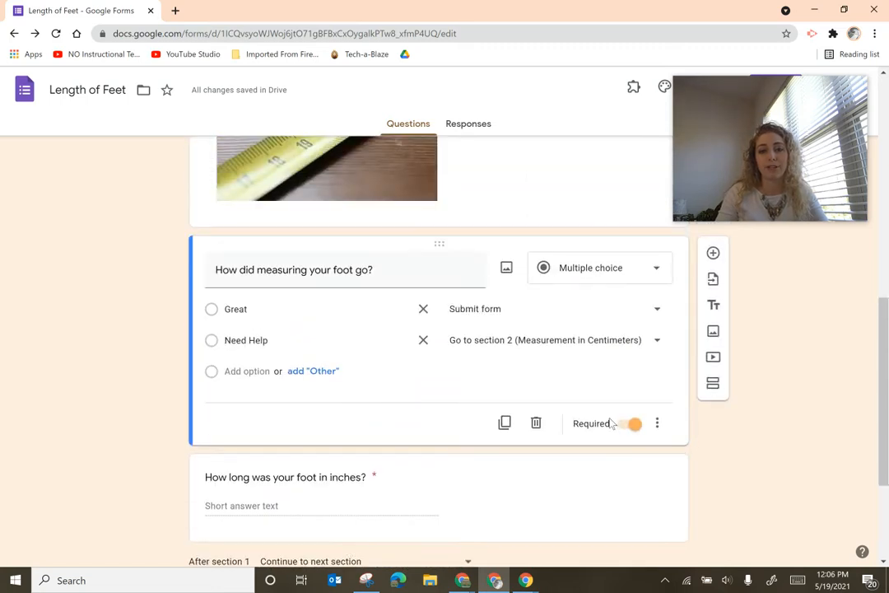
{"action": "scroll", "coordinate": [613, 436], "scroll_direction": "down", "scroll_amount": 1}
{"action": "scroll", "coordinate": [632, 401], "scroll_direction": "up", "scroll_amount": 1}
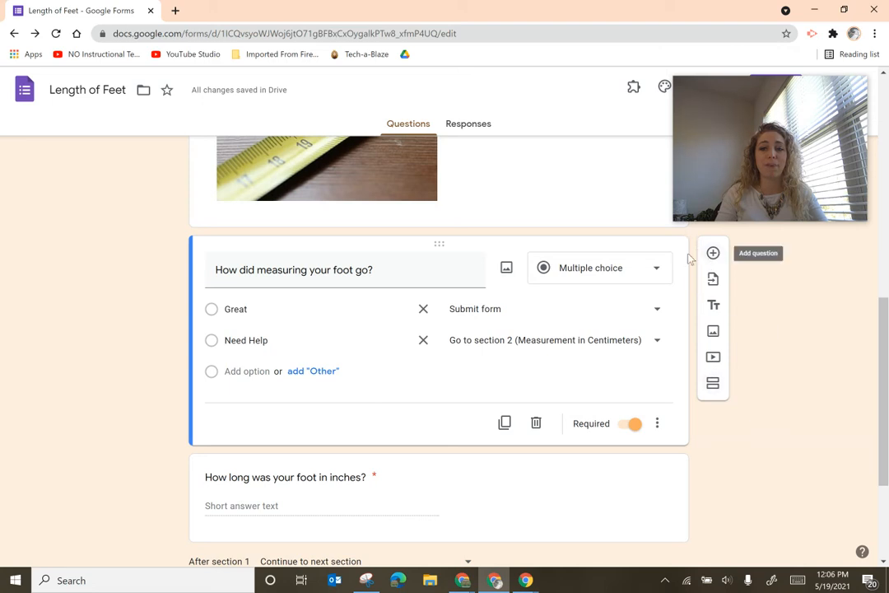
{"action": "left_click", "coordinate": [638, 280]}
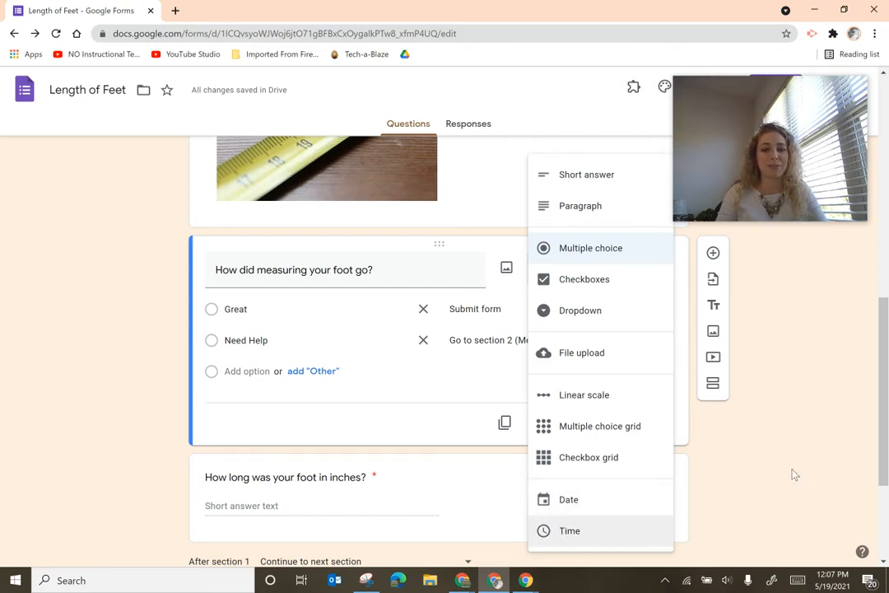
{"action": "left_click", "coordinate": [713, 285]}
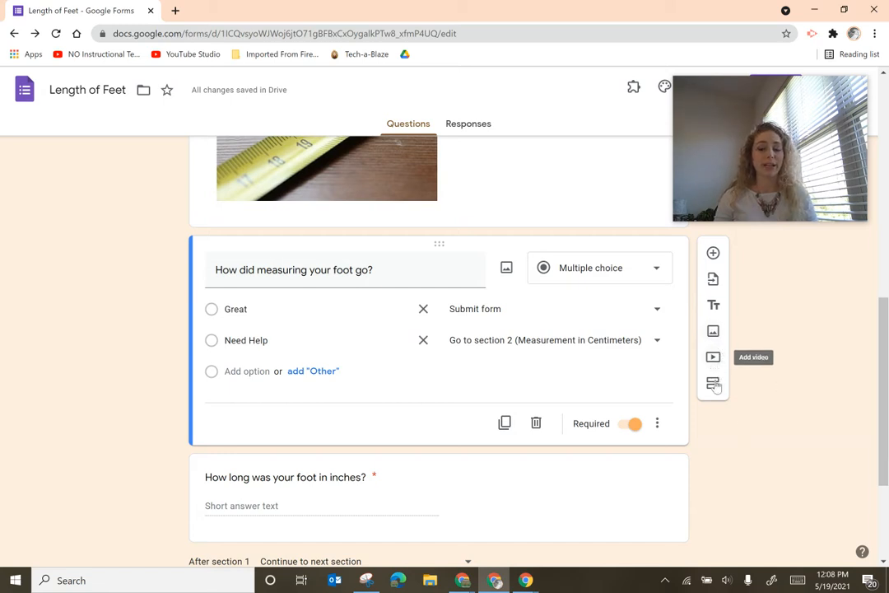
- Delete the "Measurement in Centimeters" section
{"action": "scroll", "coordinate": [714, 457], "scroll_direction": "down", "scroll_amount": 2}
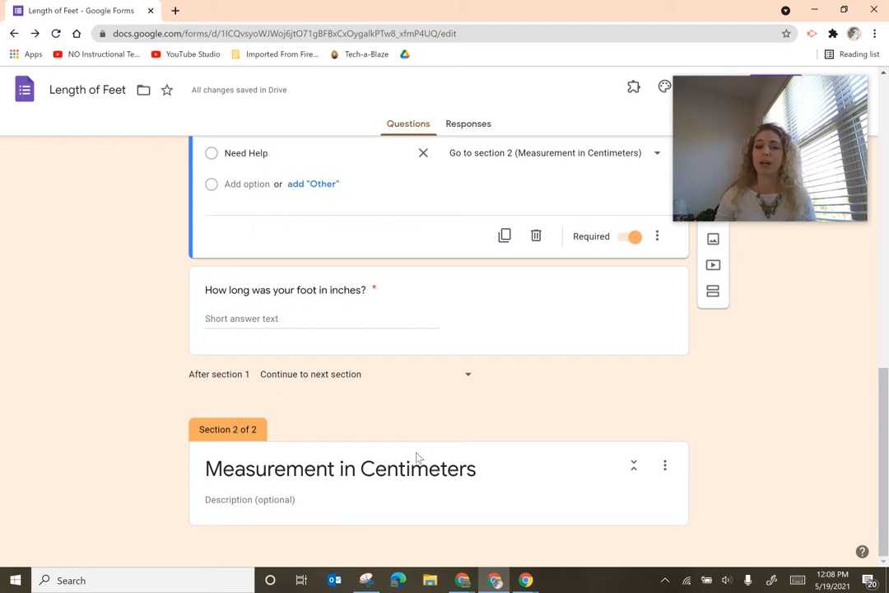
{"action": "left_click", "coordinate": [666, 467]}
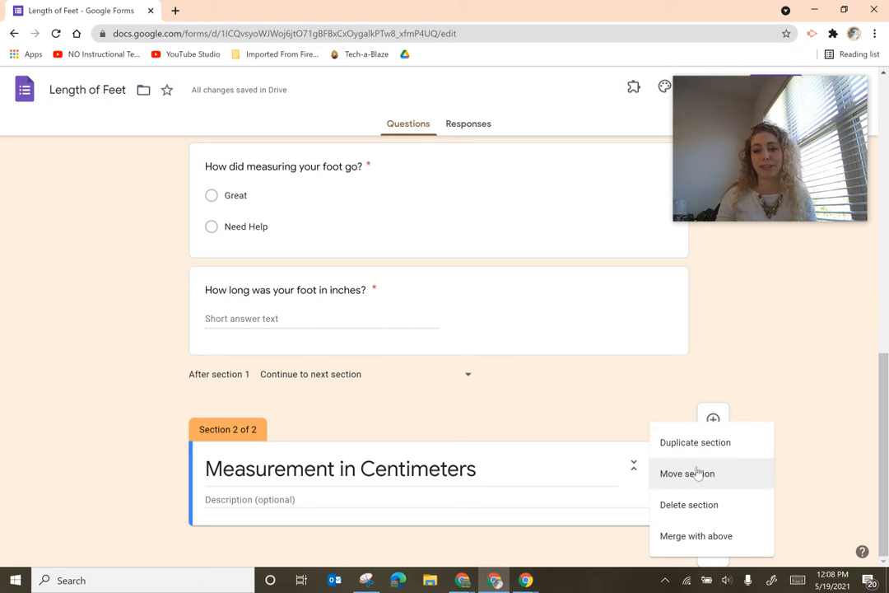
{"action": "left_click", "coordinate": [710, 506]}
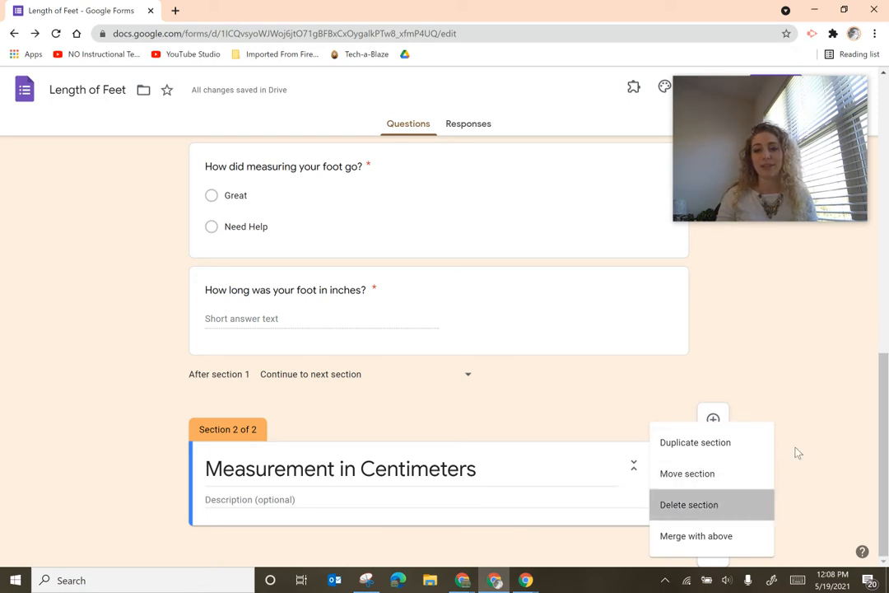
- Delete the "How did measuring your foot go?" question
{"action": "scroll", "coordinate": [778, 446], "scroll_direction": "up", "scroll_amount": 5}
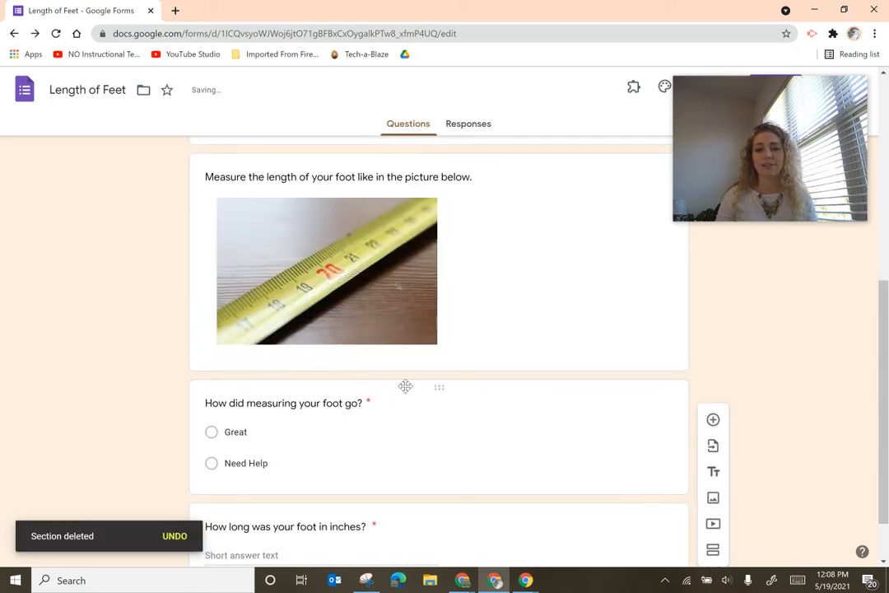
{"action": "left_click", "coordinate": [527, 415]}
{"action": "scroll", "coordinate": [620, 478], "scroll_direction": "down", "scroll_amount": 2}
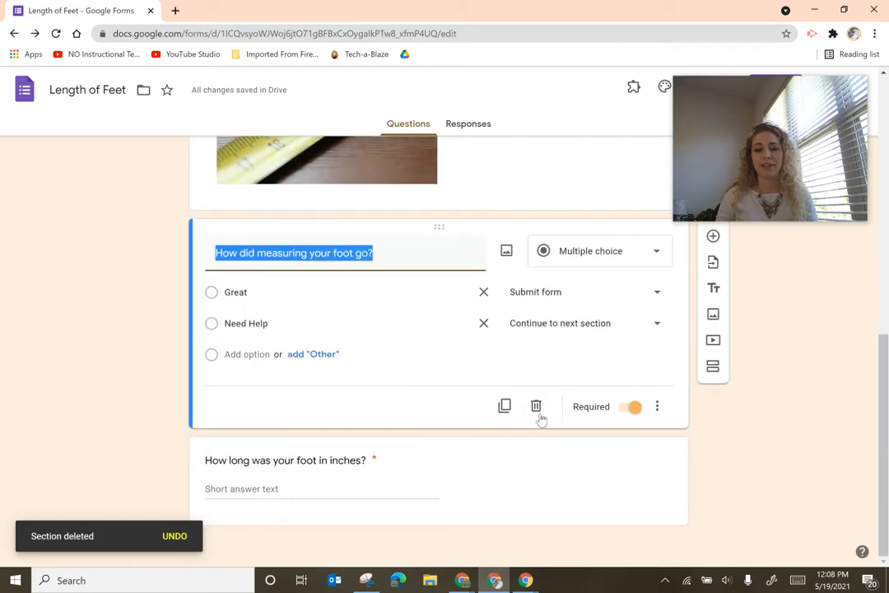
{"action": "left_click", "coordinate": [536, 407]}
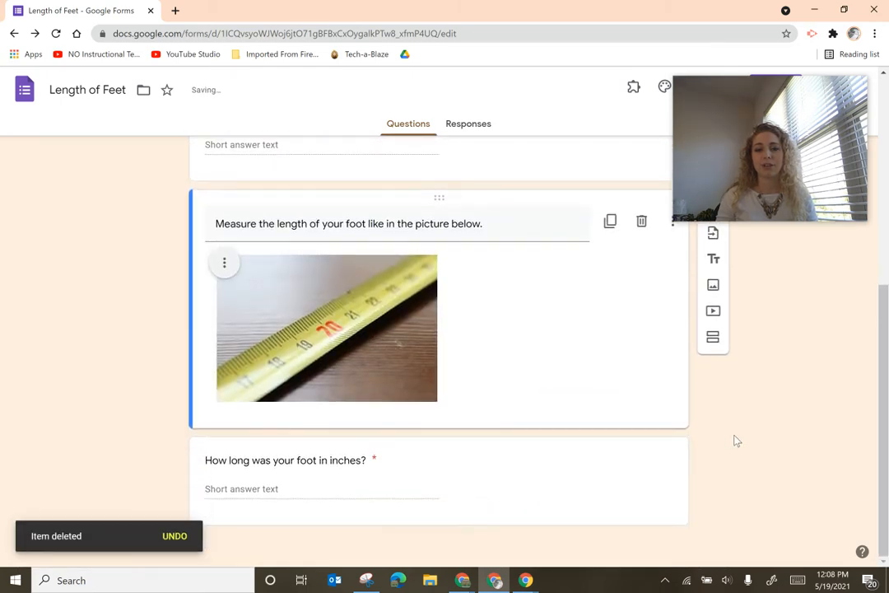
- Open a preview of the form and look through its questions
{"action": "scroll", "coordinate": [745, 440], "scroll_direction": "up", "scroll_amount": 5}
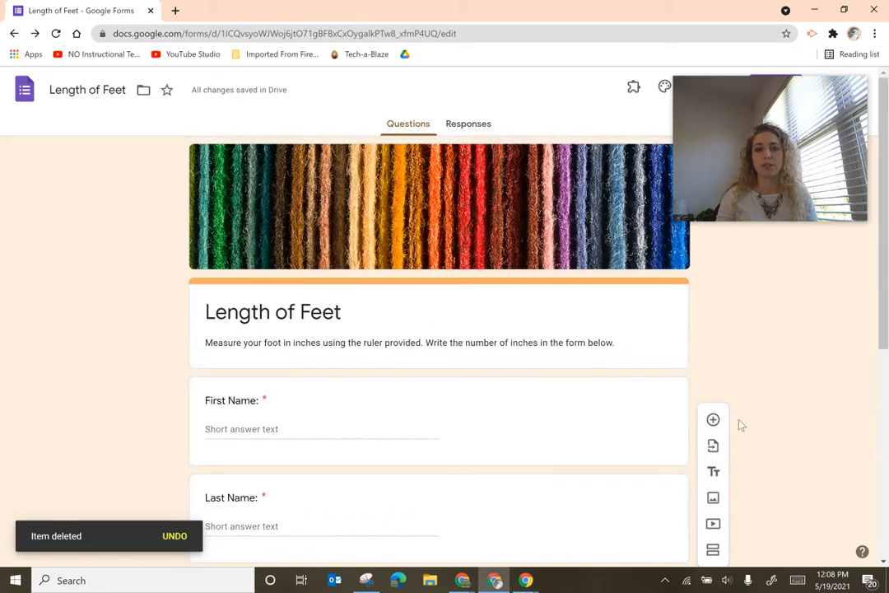
{"action": "left_click_drag", "start_coordinate": [685, 87], "coordinate": [44, 82]}
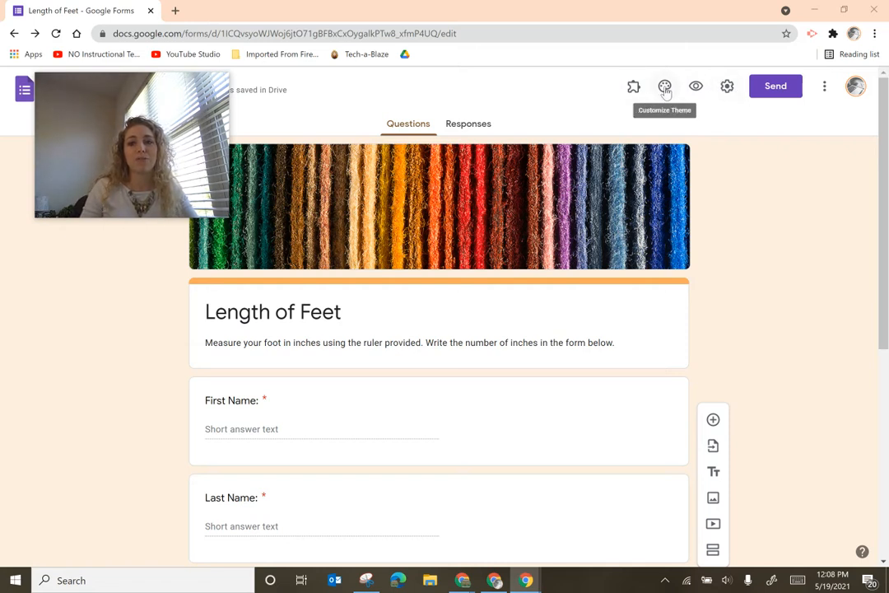
{"action": "left_click", "coordinate": [696, 87]}
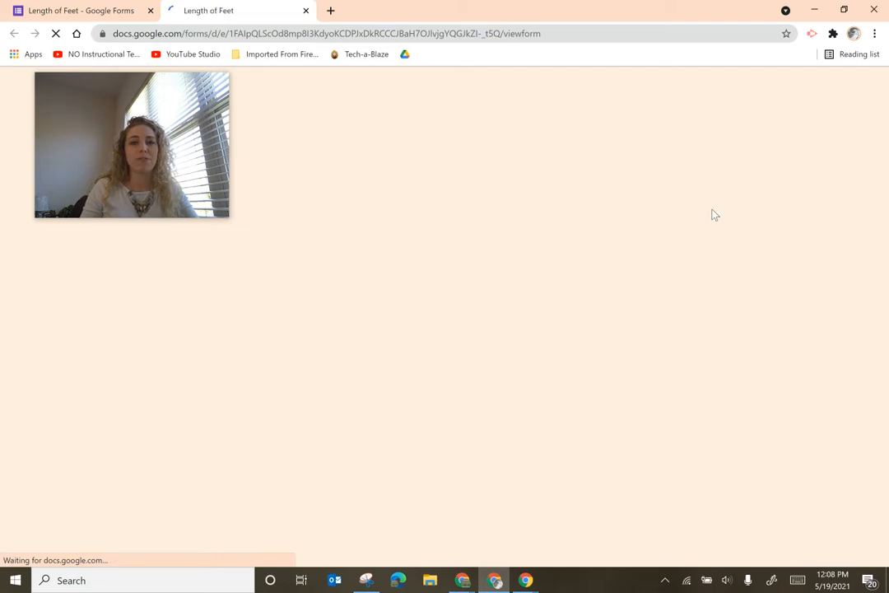
{"action": "scroll", "coordinate": [530, 242], "scroll_direction": "down", "scroll_amount": 2}
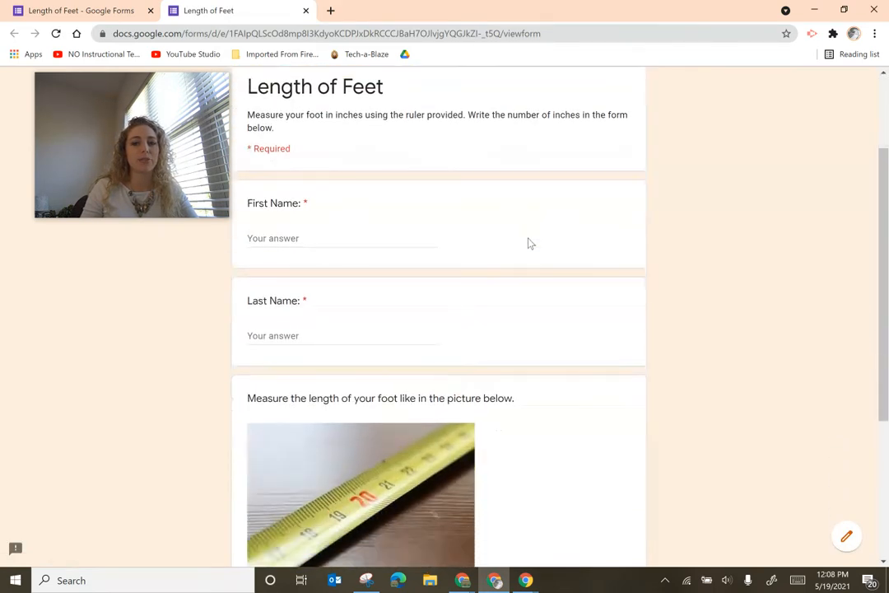
- Test the required First Name, Last Name and foot length questions by entering each field and leaving it unanswered
{"action": "left_click", "coordinate": [317, 239]}
{"action": "left_click", "coordinate": [297, 340]}
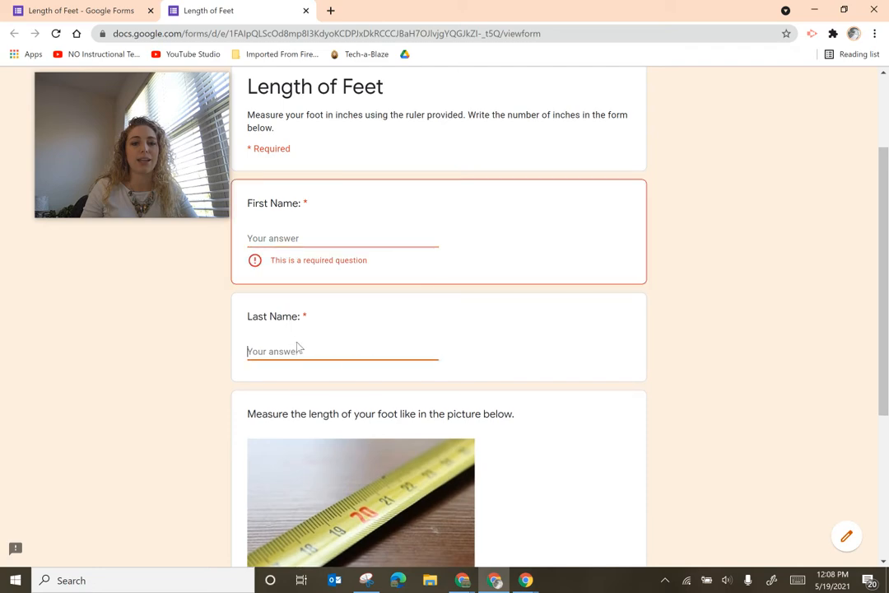
{"action": "scroll", "coordinate": [298, 346], "scroll_direction": "down", "scroll_amount": 3}
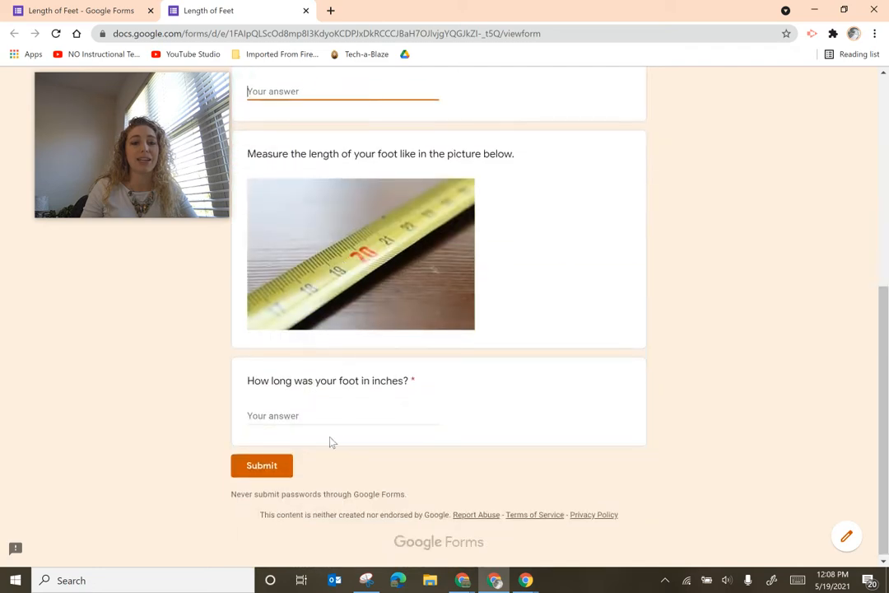
{"action": "left_click", "coordinate": [317, 416]}
{"action": "scroll", "coordinate": [308, 309], "scroll_direction": "up", "scroll_amount": 3}
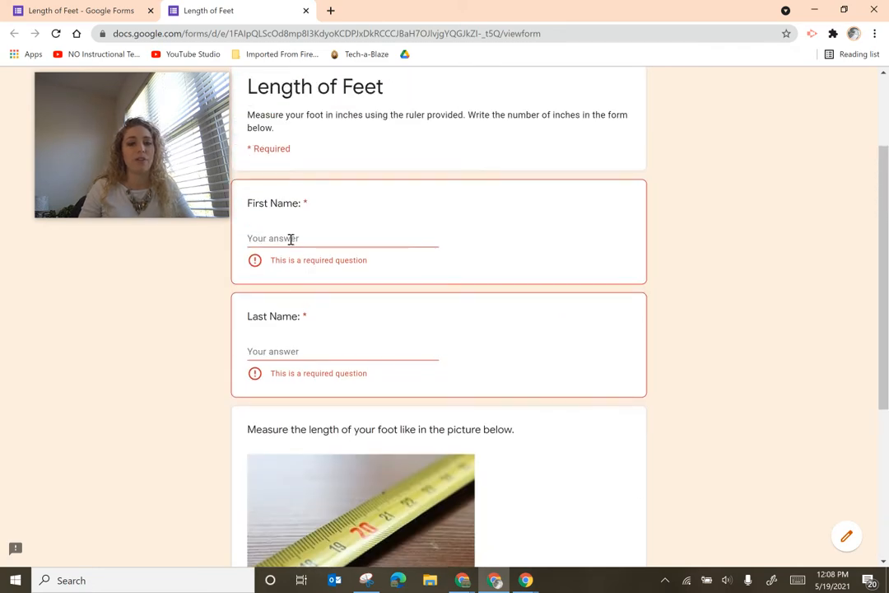
- Submit a test response with "Test" as first and last name and a foot length of 15 inches
{"action": "left_click", "coordinate": [290, 237]}
{"action": "type", "text": "Test"}
{"action": "left_click", "coordinate": [288, 336]}
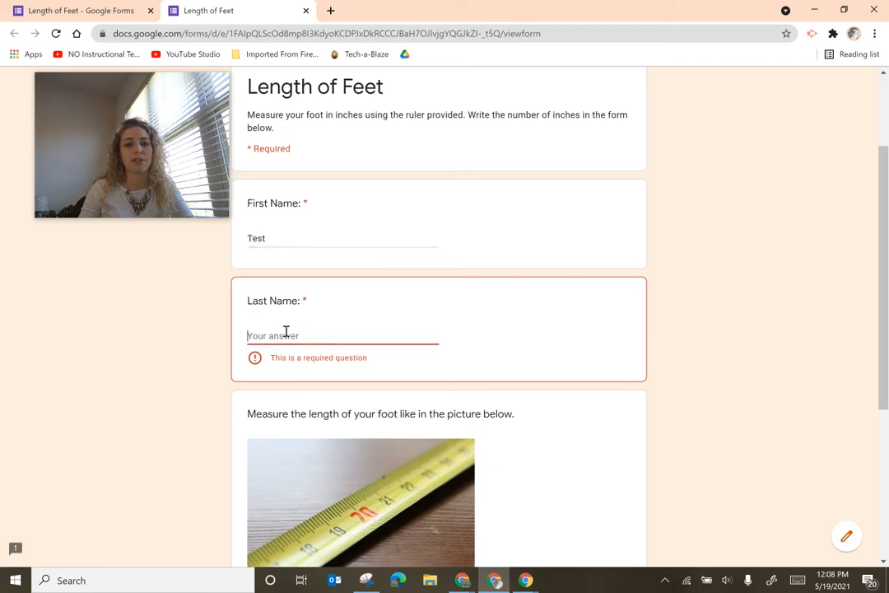
{"action": "type", "text": "Test"}
{"action": "scroll", "coordinate": [285, 335], "scroll_direction": "down", "scroll_amount": 3}
{"action": "left_click", "coordinate": [289, 398]}
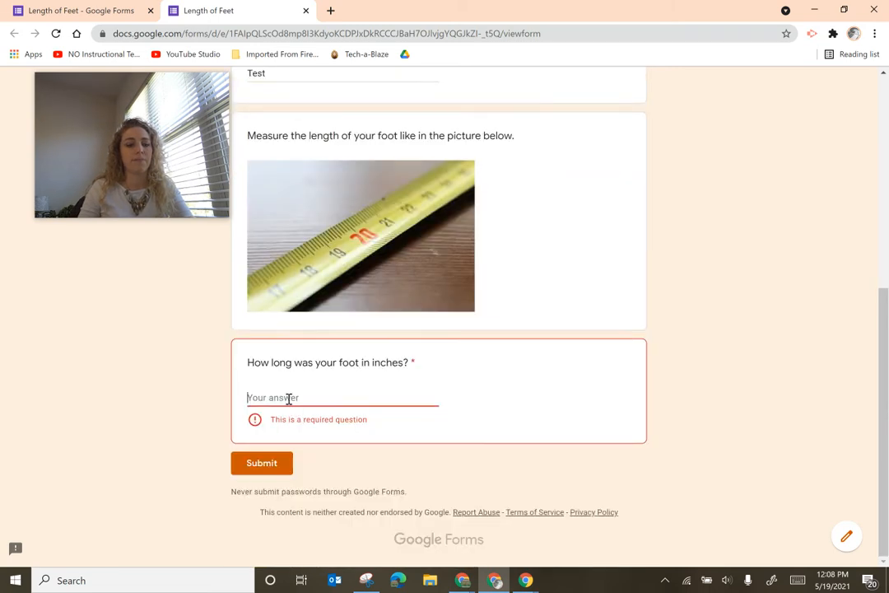
{"action": "type", "text": "15"}
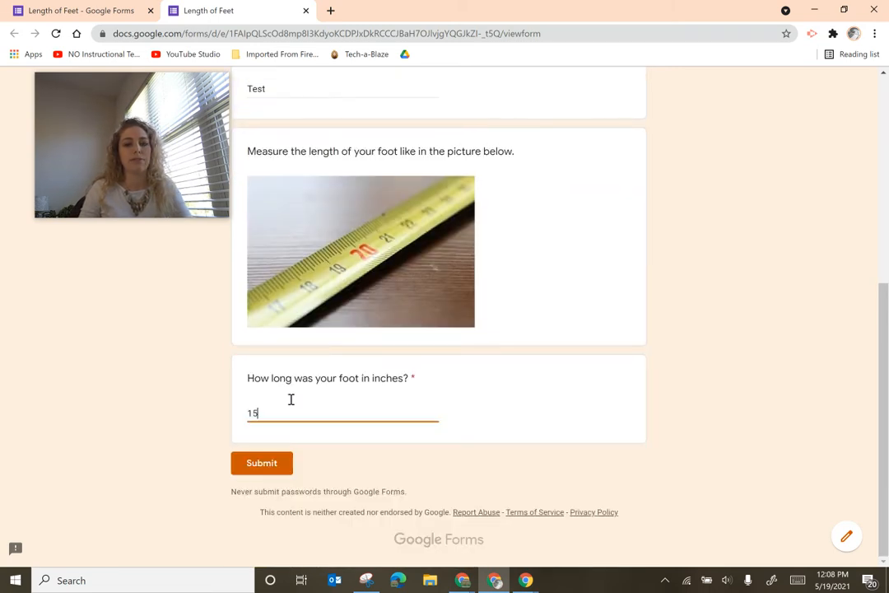
{"action": "left_click", "coordinate": [263, 465]}
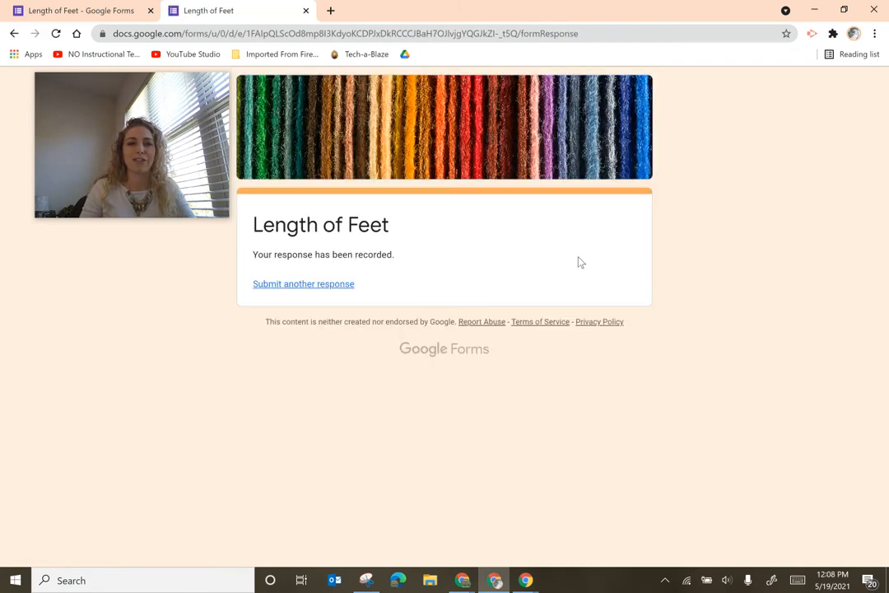
- Submit another response with "T" as first and last name and a foot length of 9 inches
{"action": "left_click", "coordinate": [333, 285]}
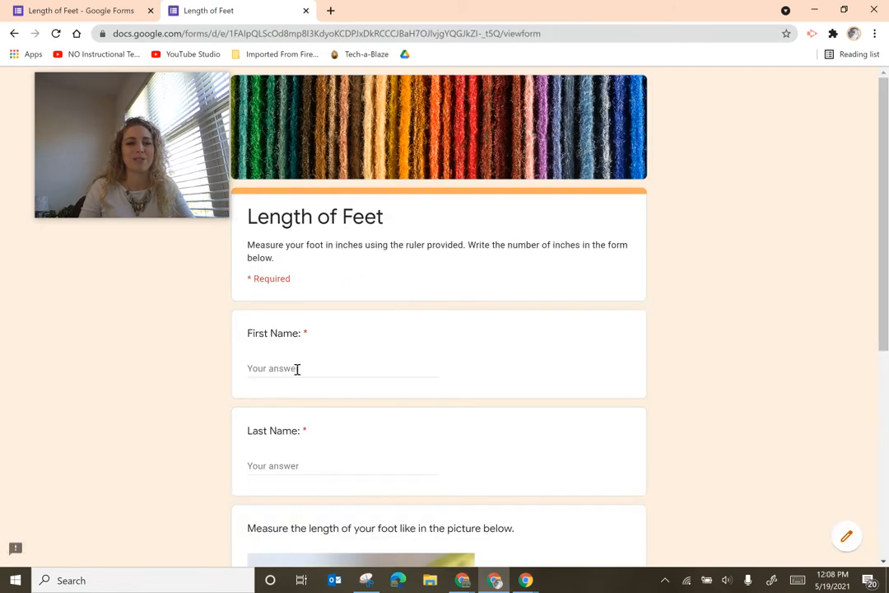
{"action": "left_click", "coordinate": [294, 370]}
{"action": "type", "text": "T"}
{"action": "left_click", "coordinate": [282, 458]}
{"action": "type", "text": "T"}
{"action": "scroll", "coordinate": [277, 461], "scroll_direction": "down", "scroll_amount": 4}
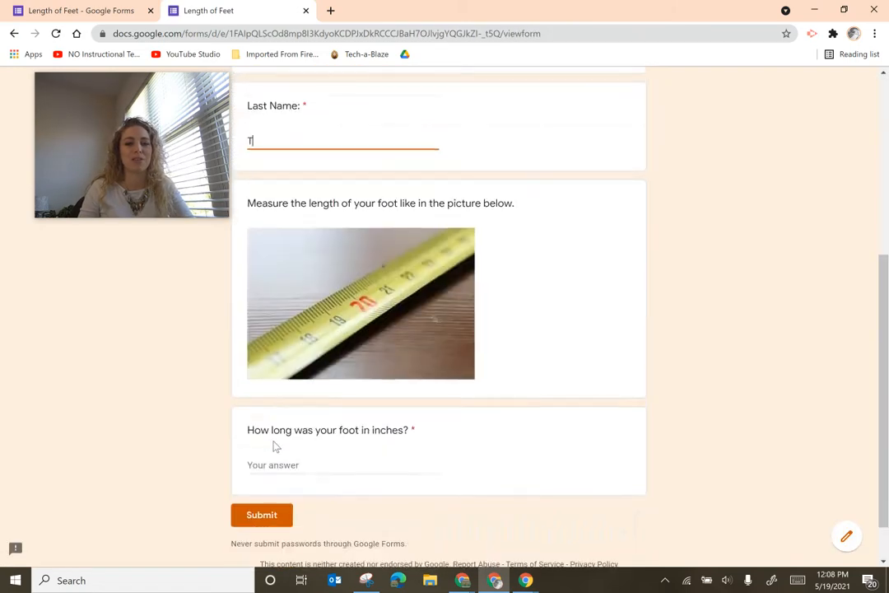
{"action": "left_click", "coordinate": [268, 466]}
{"action": "type", "text": "9"}
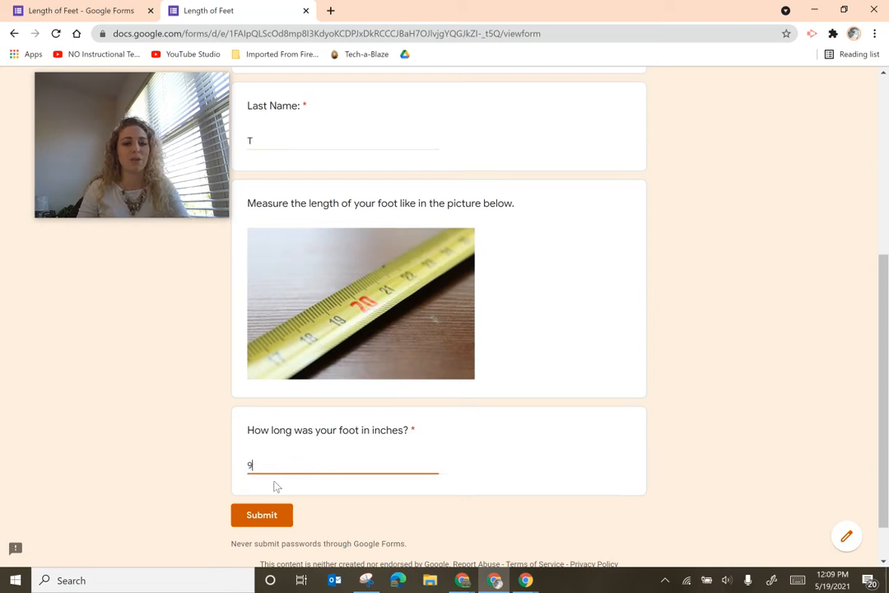
{"action": "left_click", "coordinate": [274, 515]}
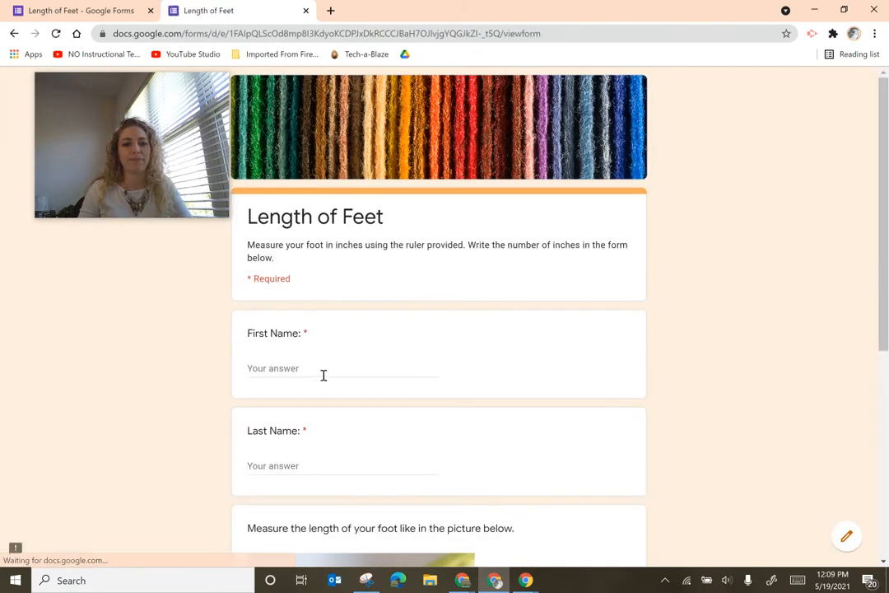
- Submit another response with "F" as first and last name and a foot length of 11 inches
{"action": "left_click", "coordinate": [321, 366]}
{"action": "type", "text": "F"}
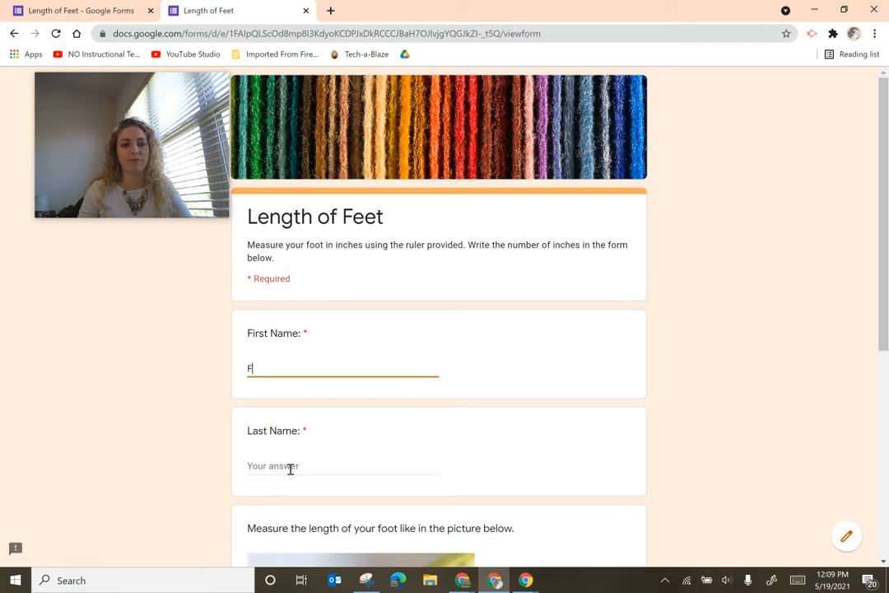
{"action": "left_click", "coordinate": [290, 466]}
{"action": "type", "text": "F"}
{"action": "scroll", "coordinate": [283, 465], "scroll_direction": "down", "scroll_amount": 4}
{"action": "left_click", "coordinate": [277, 463]}
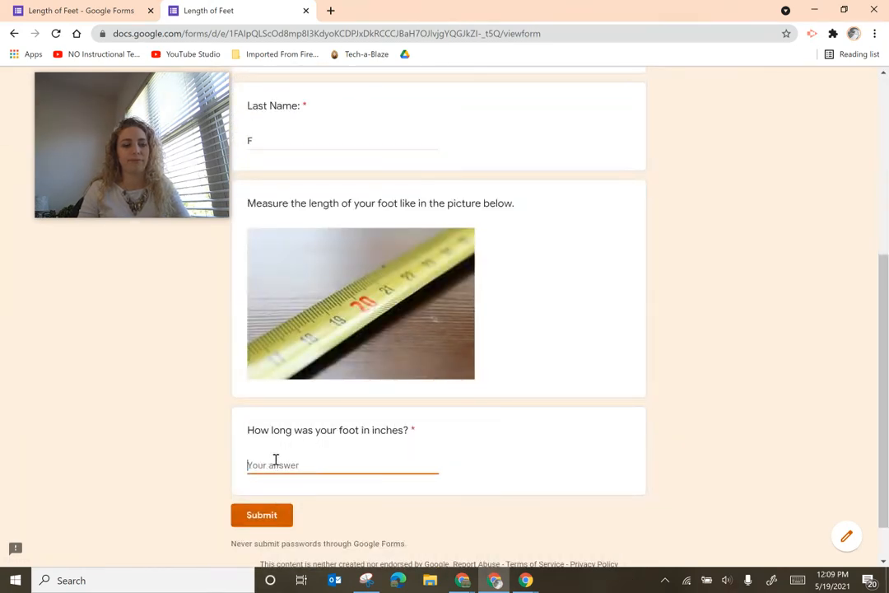
{"action": "type", "text": "11"}
{"action": "left_click", "coordinate": [283, 508]}
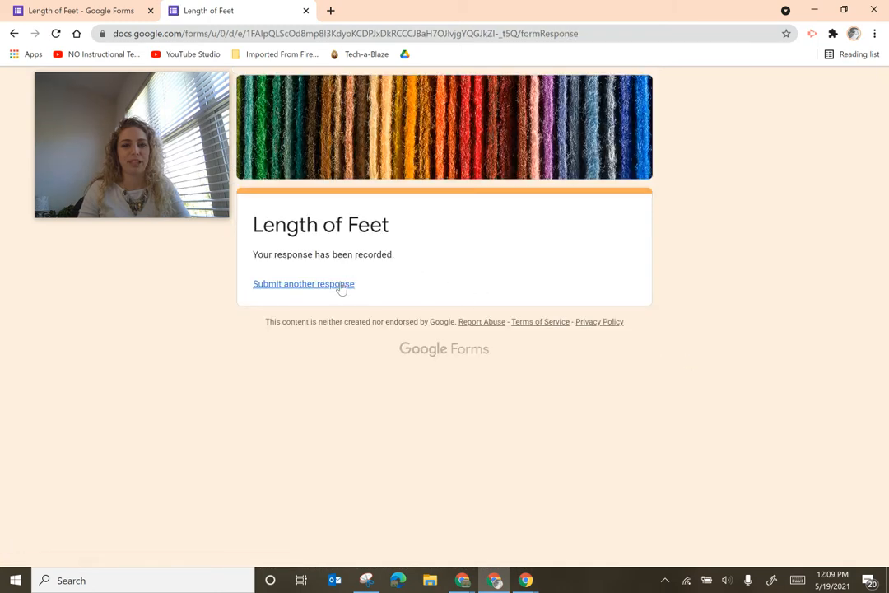
- Submit another response with "R" as first and last name and a foot length of 9 inches
{"action": "left_click", "coordinate": [340, 284]}
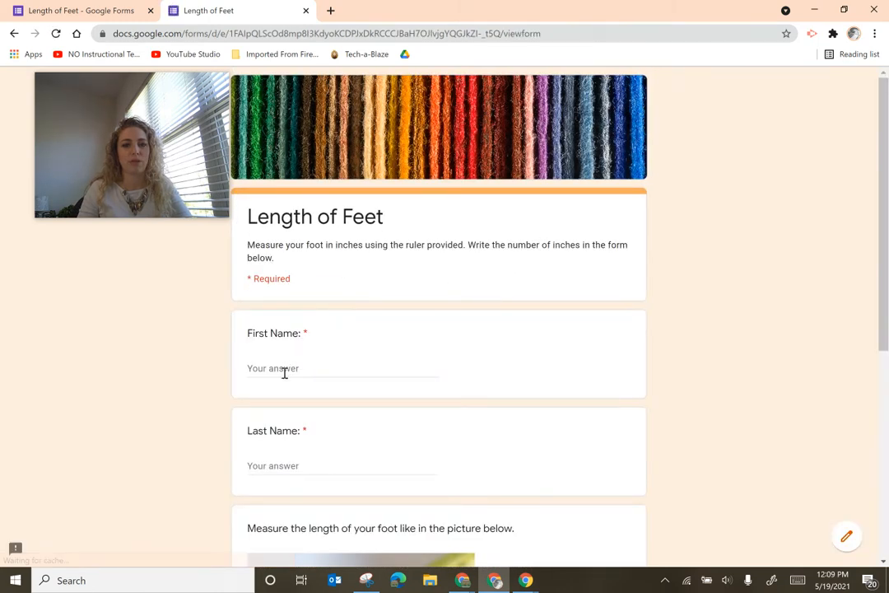
{"action": "left_click", "coordinate": [284, 370]}
{"action": "type", "text": "R"}
{"action": "left_click", "coordinate": [271, 463]}
{"action": "type", "text": "R"}
{"action": "scroll", "coordinate": [284, 467], "scroll_direction": "down", "scroll_amount": 4}
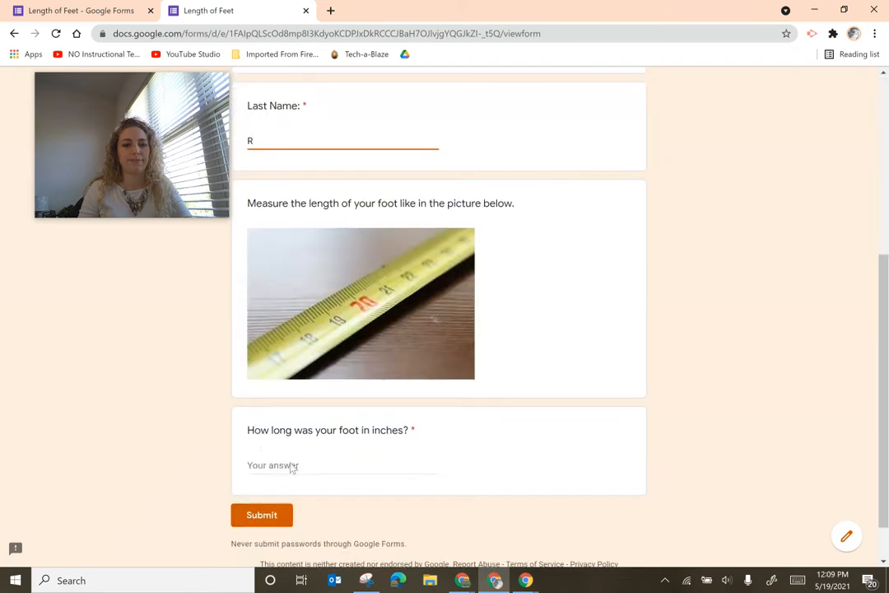
{"action": "left_click", "coordinate": [289, 463]}
{"action": "type", "text": "9"}
{"action": "left_click", "coordinate": [282, 513]}
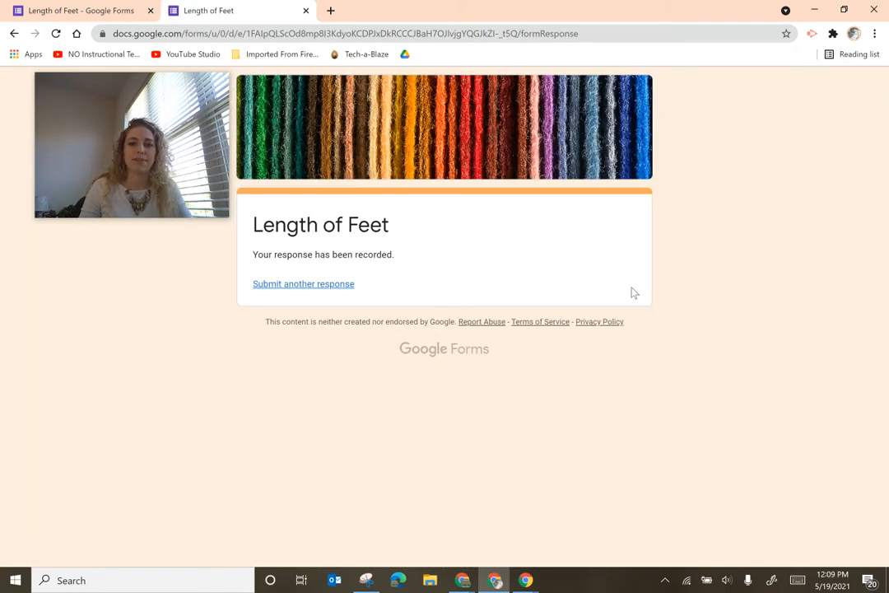
- Close the form preview and examine the summary of collected responses, including the foot length chart
{"action": "left_click", "coordinate": [312, 284]}
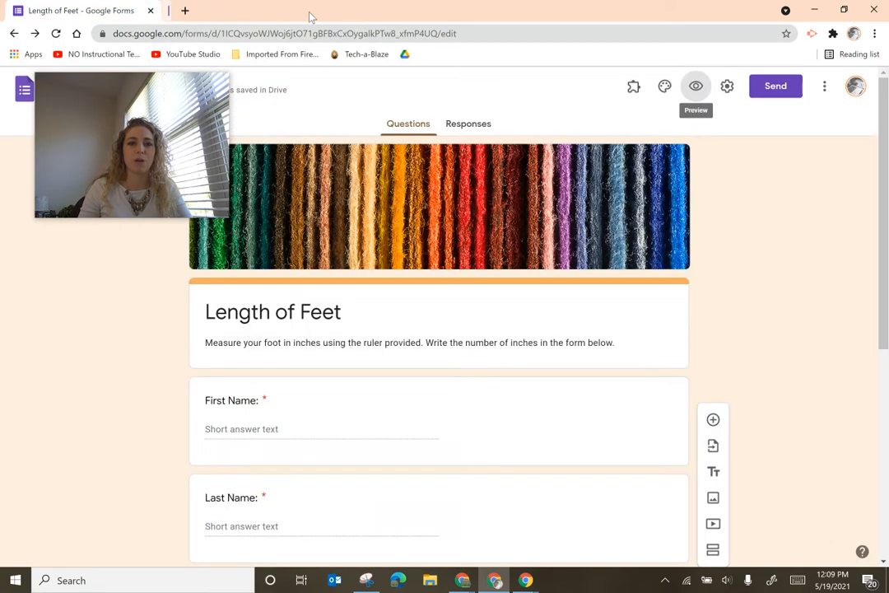
{"action": "left_click", "coordinate": [307, 13]}
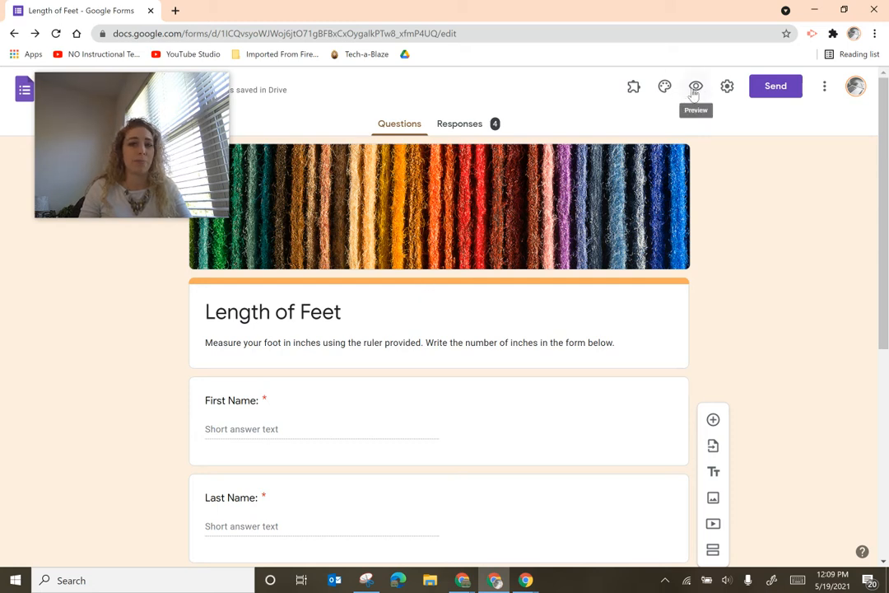
{"action": "left_click", "coordinate": [442, 128]}
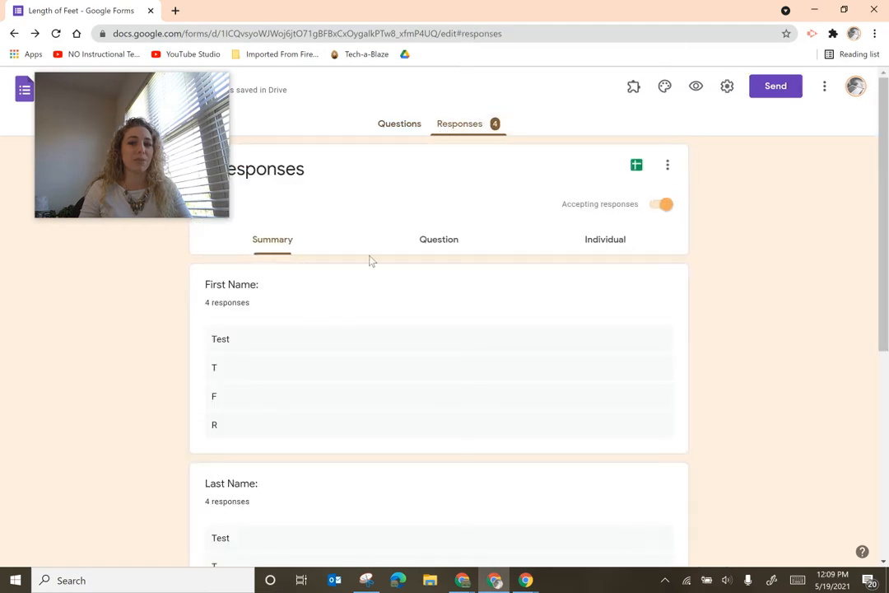
{"action": "scroll", "coordinate": [296, 347], "scroll_direction": "down", "scroll_amount": 5}
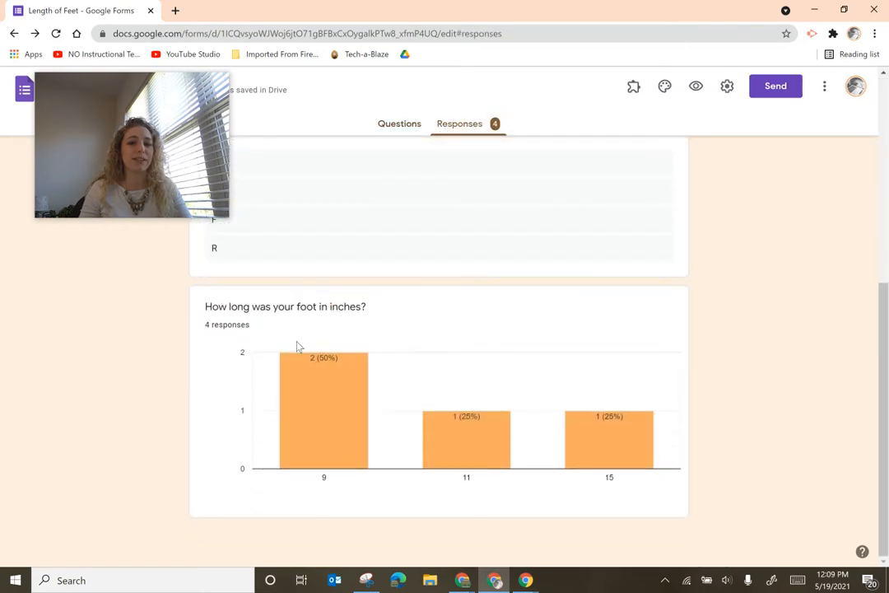
{"action": "mouse_move", "coordinate": [316, 435]}
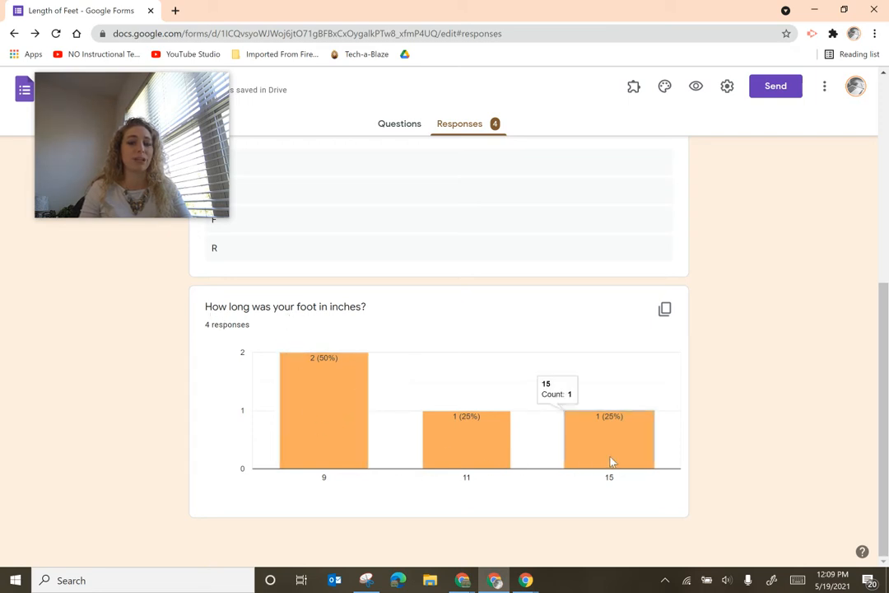
{"action": "scroll", "coordinate": [611, 462], "scroll_direction": "up", "scroll_amount": 3}
{"action": "scroll", "coordinate": [611, 462], "scroll_direction": "down", "scroll_amount": 3}
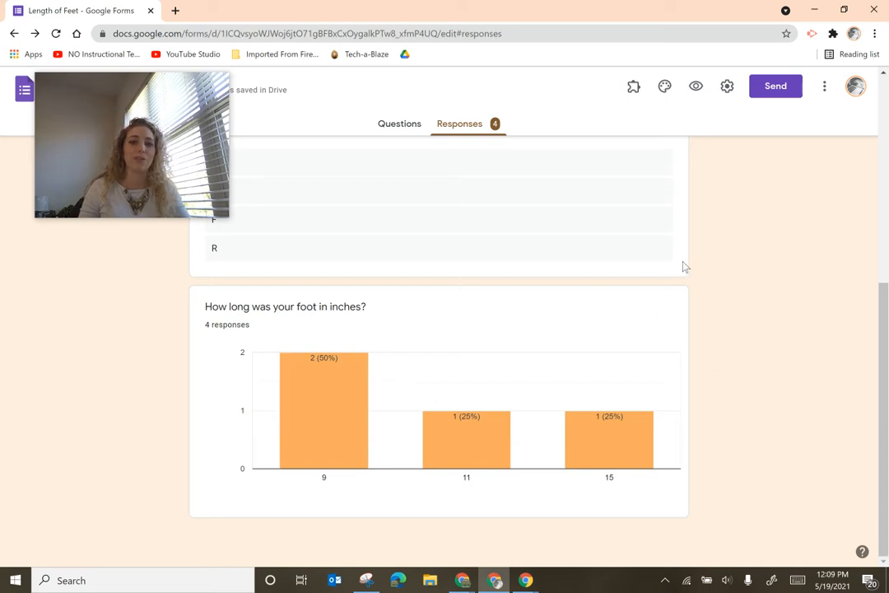
- Try out email collection and the limit of 1 response per person in the form's general settings
{"action": "left_click", "coordinate": [738, 87]}
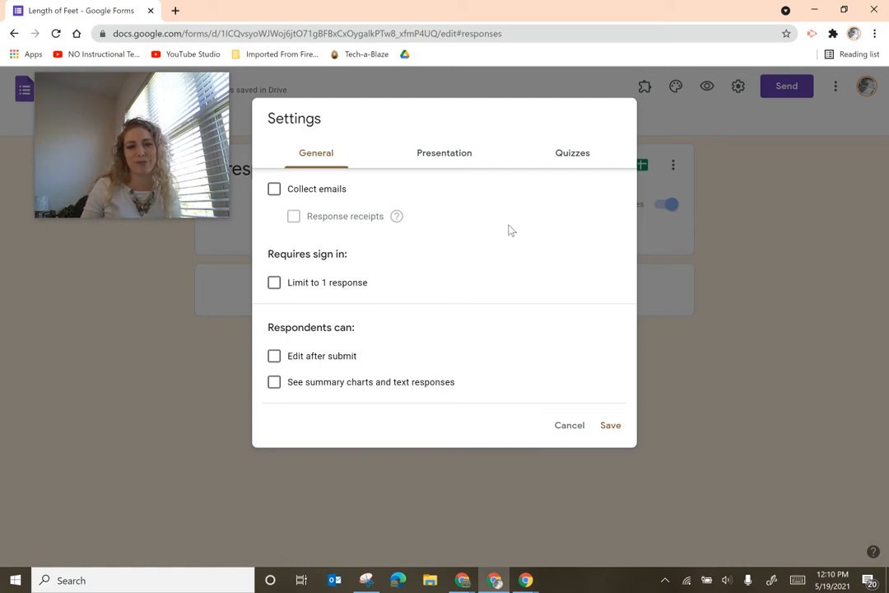
{"action": "left_click", "coordinate": [274, 189]}
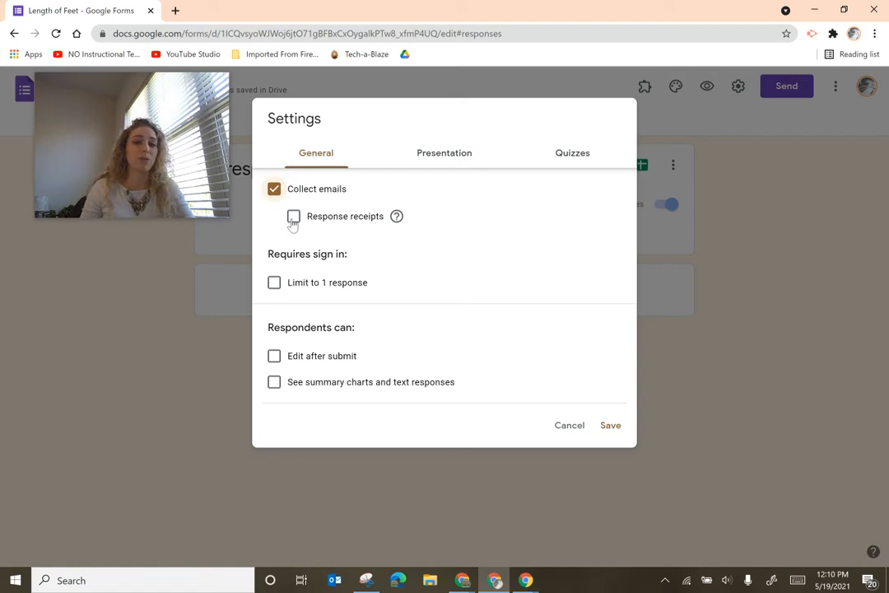
{"action": "left_click", "coordinate": [274, 284]}
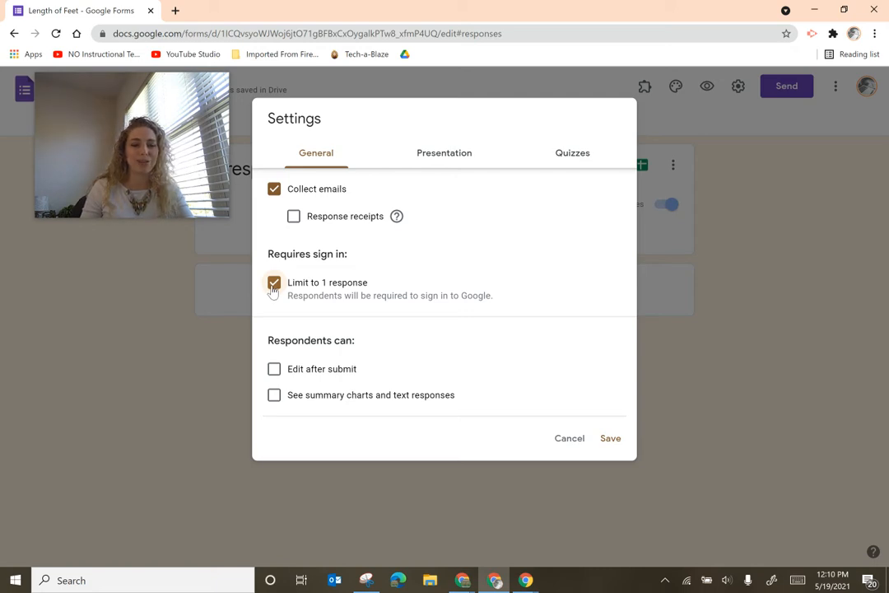
{"action": "left_click", "coordinate": [273, 286]}
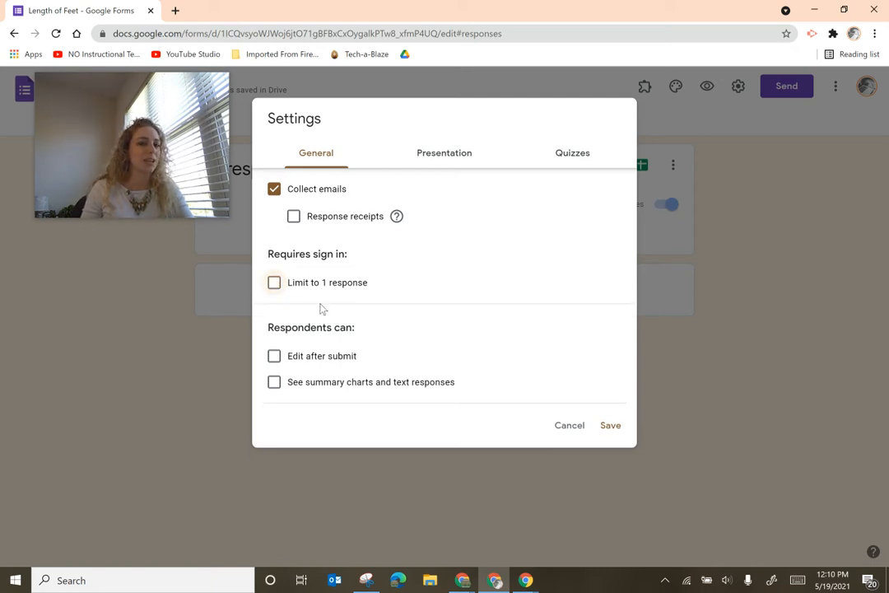
{"action": "left_click", "coordinate": [275, 285]}
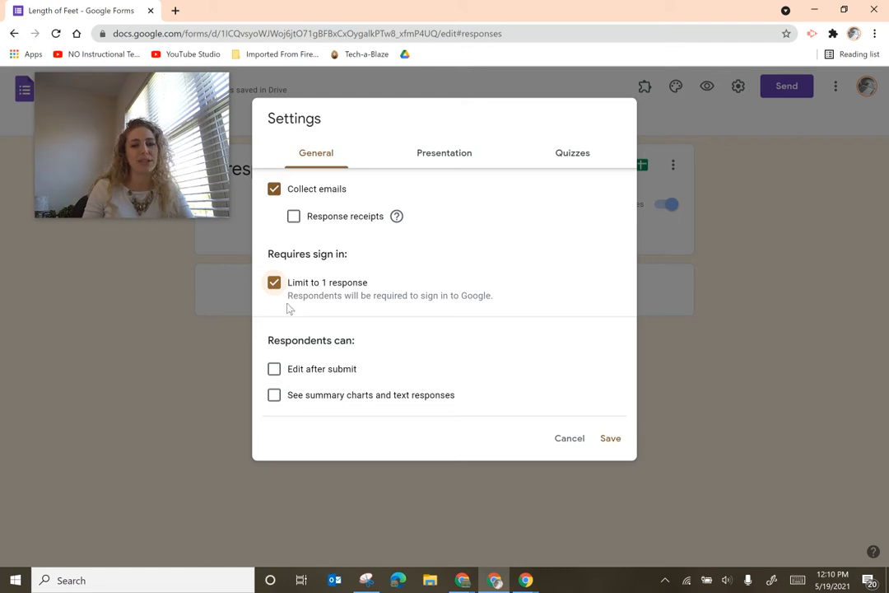
- Look through the form's presentation and quiz settings, and close the settings without saving
{"action": "left_click", "coordinate": [444, 165]}
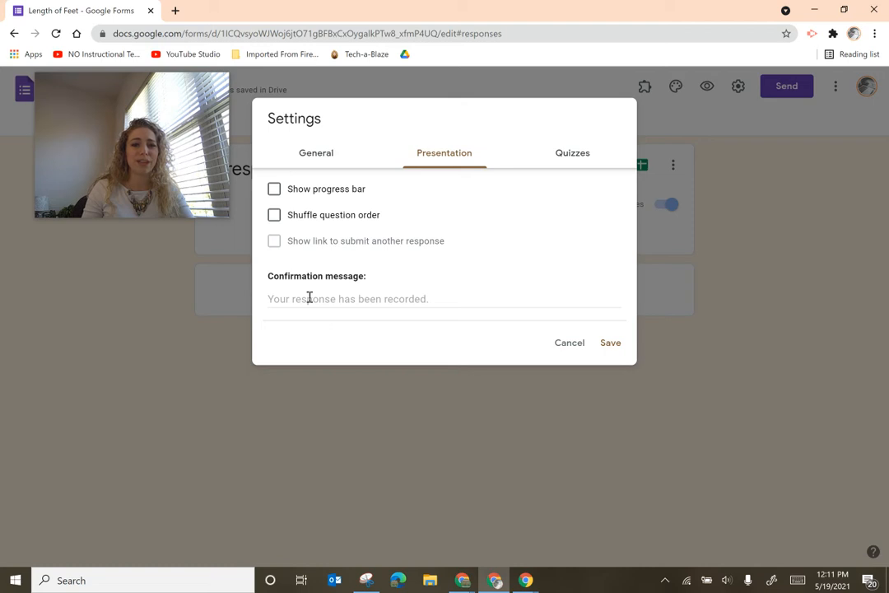
{"action": "left_click", "coordinate": [564, 158]}
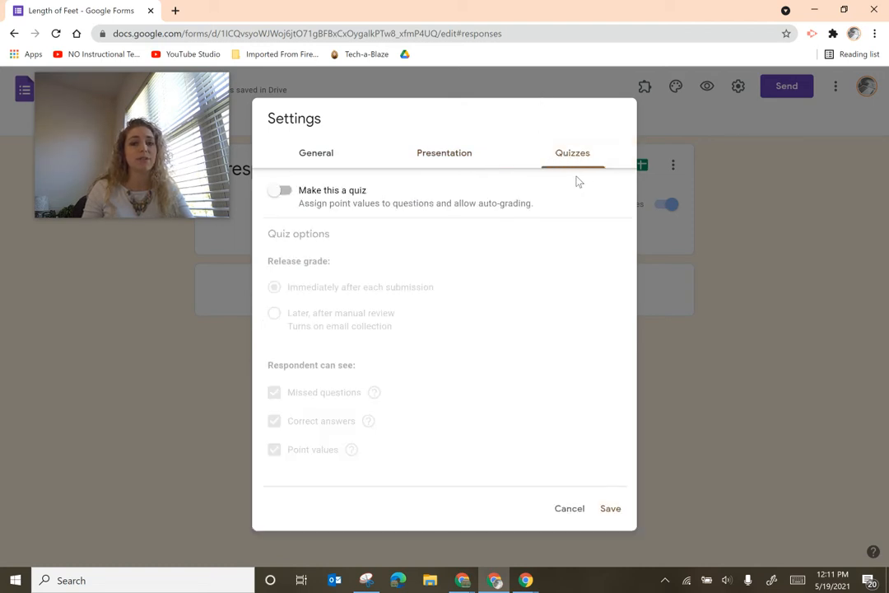
{"action": "left_click", "coordinate": [313, 156]}
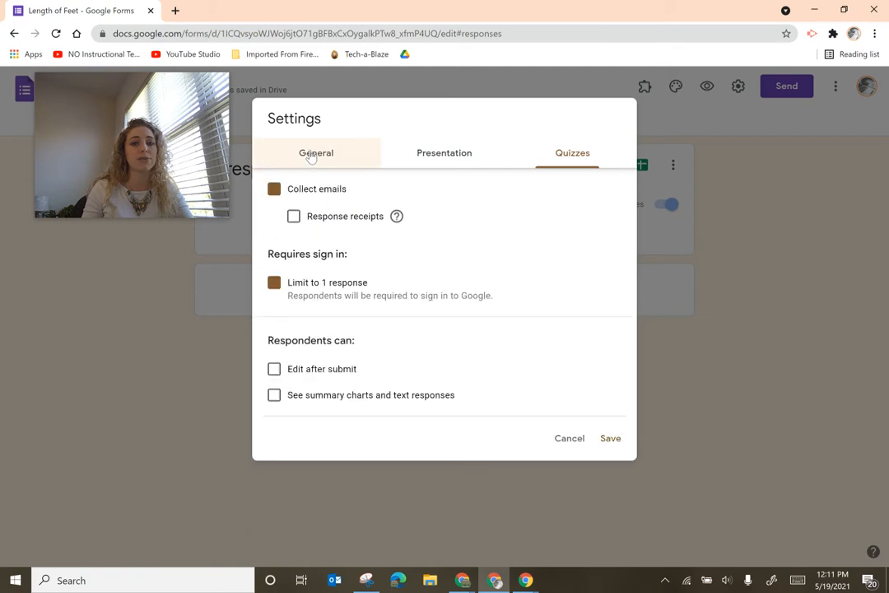
{"action": "left_click", "coordinate": [568, 439]}
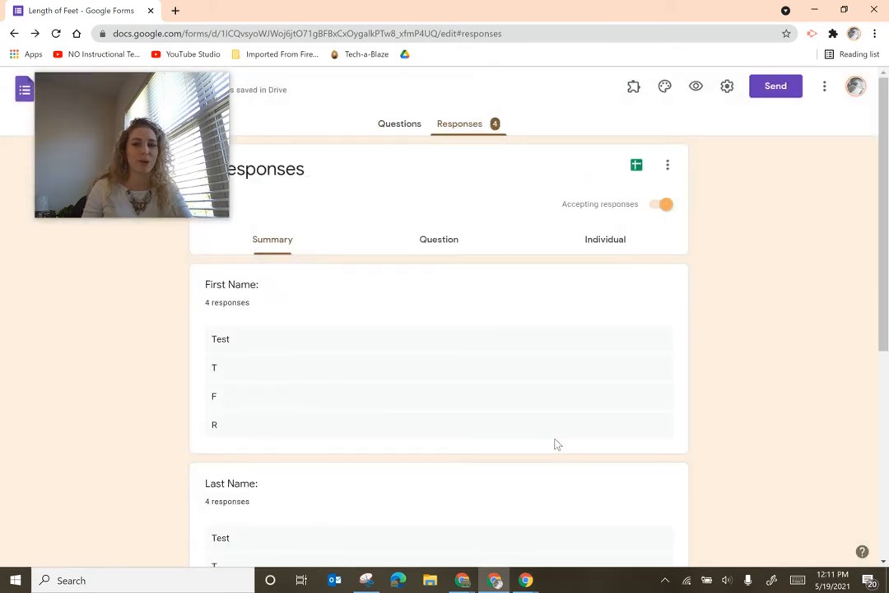
{"action": "left_click", "coordinate": [823, 93]}
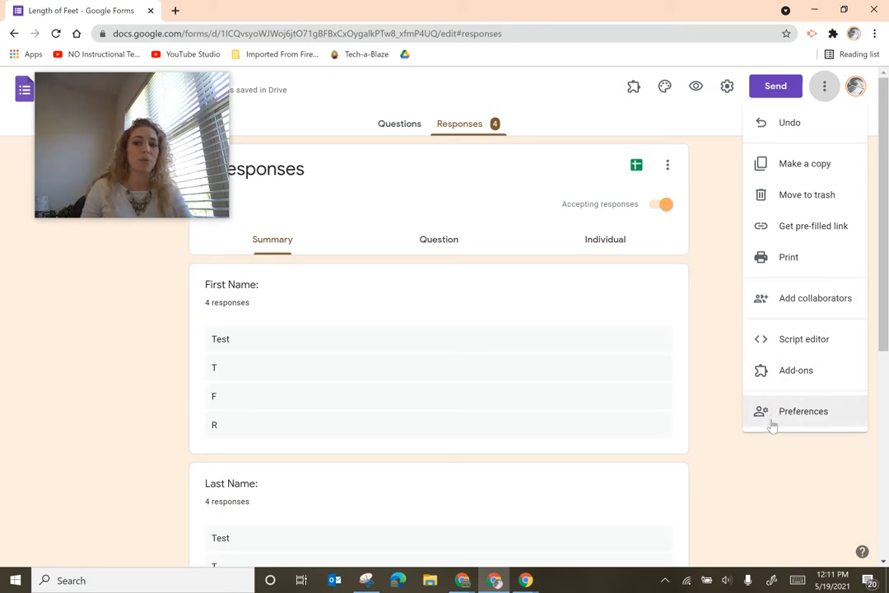
{"action": "scroll", "coordinate": [782, 88], "scroll_direction": "down", "scroll_amount": 5}
- Generate a shortened URL for sharing the form, copy it, and close the send options
{"action": "left_click", "coordinate": [780, 89]}
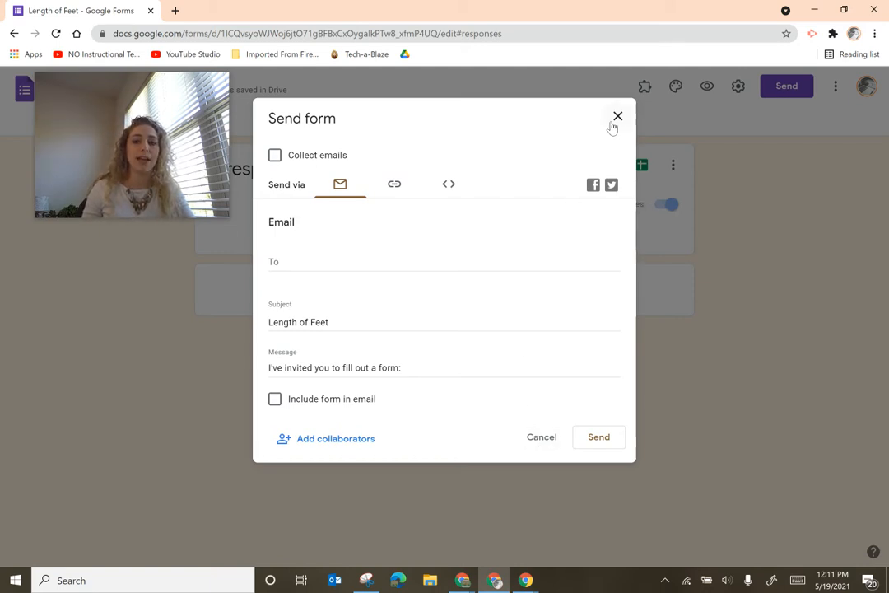
{"action": "left_click", "coordinate": [393, 186]}
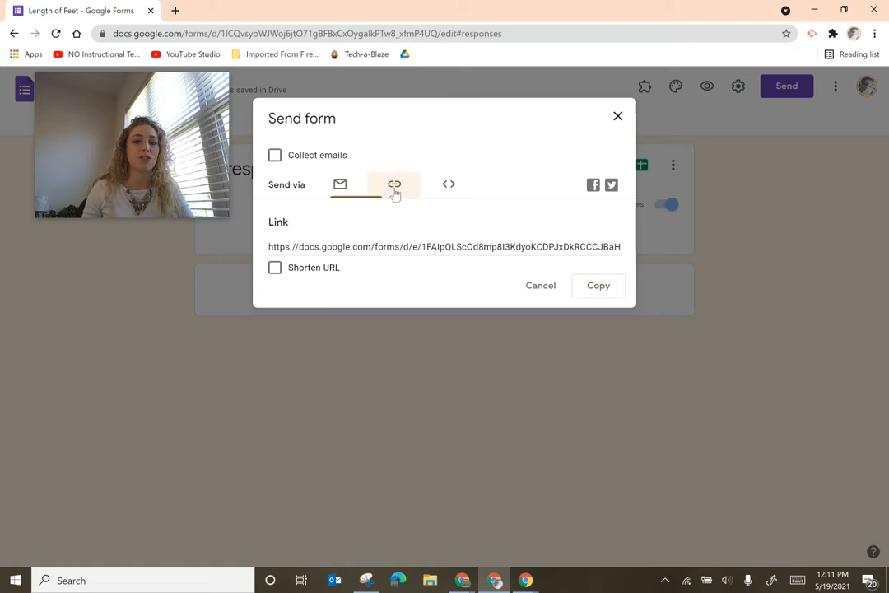
{"action": "left_click", "coordinate": [275, 268]}
{"action": "left_click", "coordinate": [604, 290]}
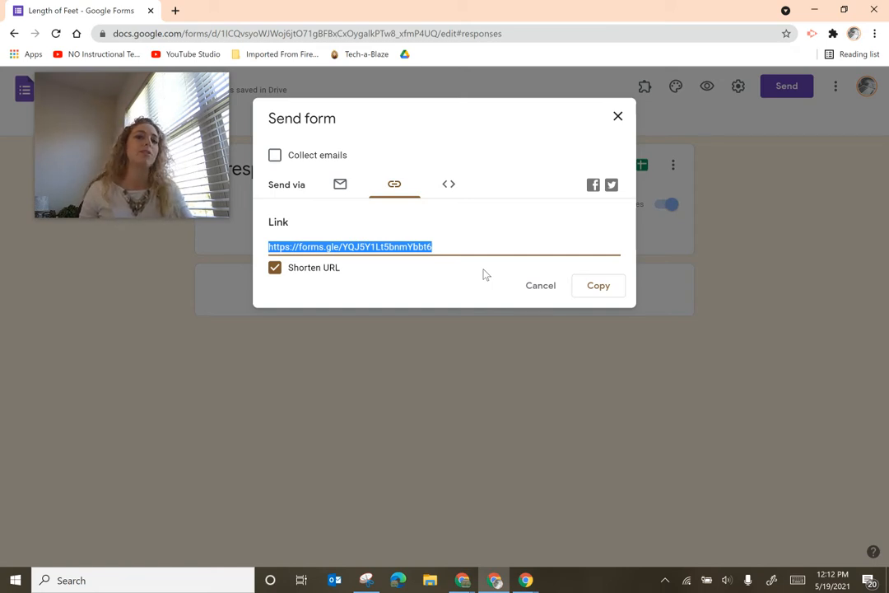
{"action": "left_click", "coordinate": [615, 295]}
{"action": "left_click", "coordinate": [617, 116]}
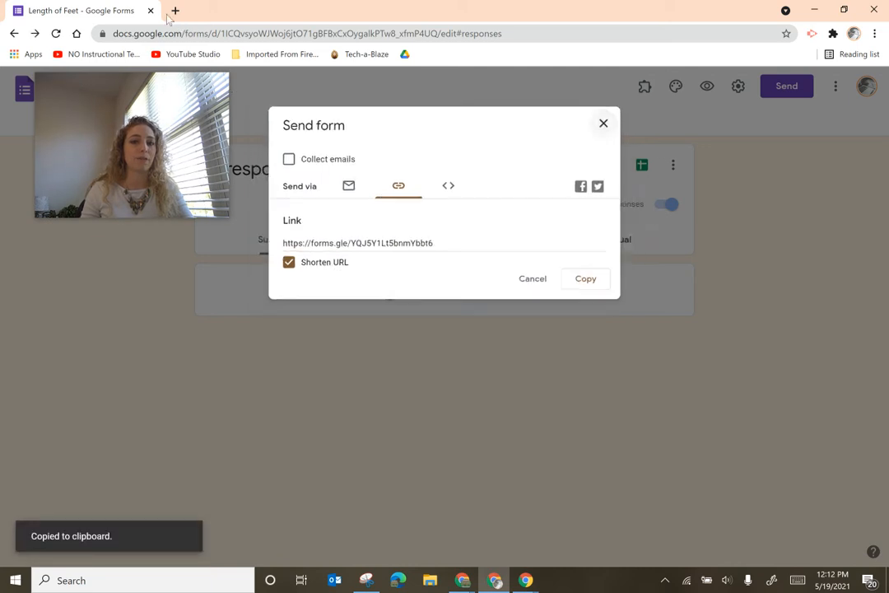
- Create a blank Google Sheets spreadsheet in a new browser tab using the address sheets.new
{"action": "left_click", "coordinate": [174, 10]}
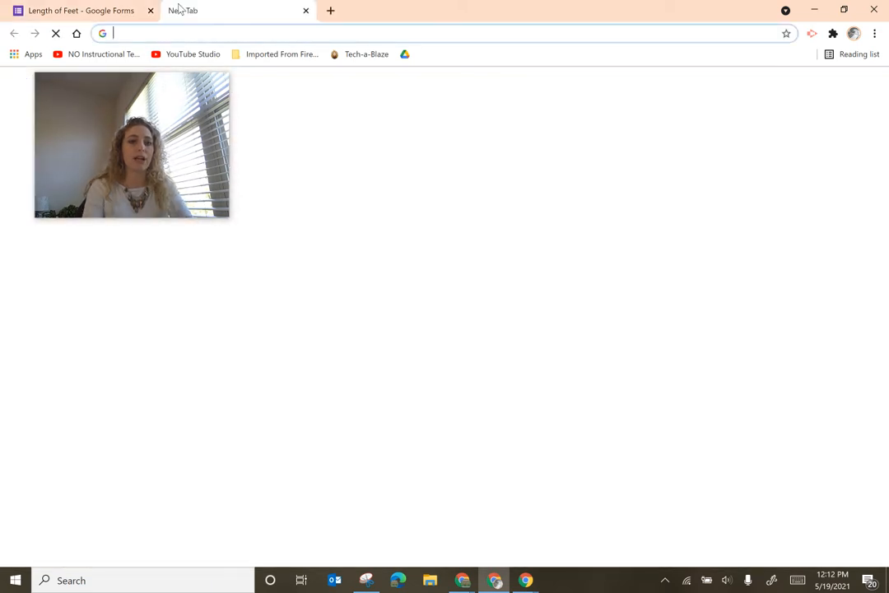
{"action": "type", "text": "sheets.e"}
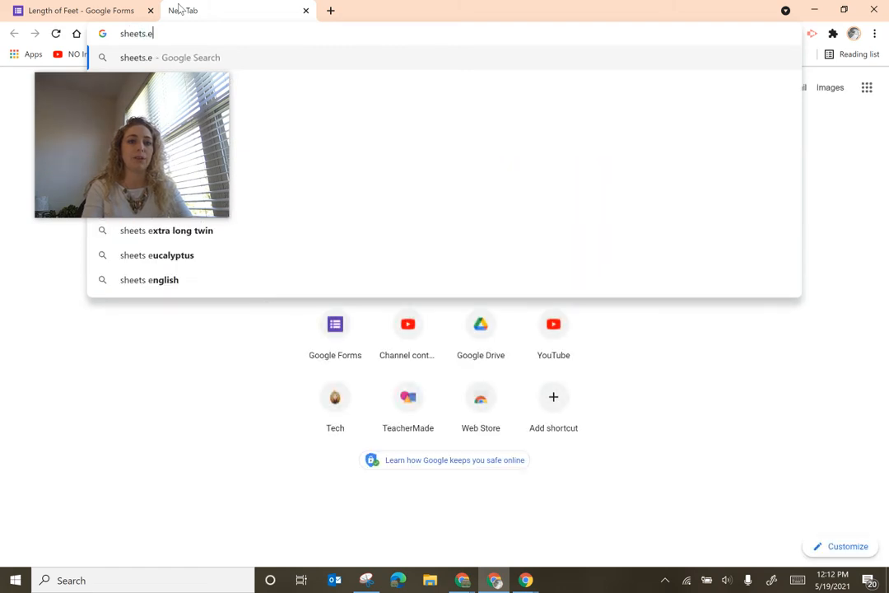
{"action": "key", "text": "BackSpace"}
{"action": "type", "text": "new"}
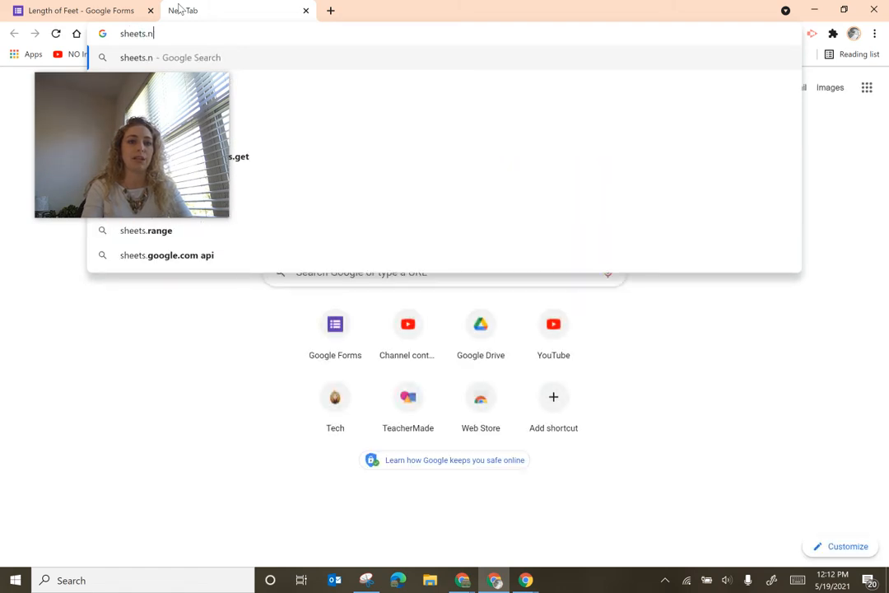
{"action": "key", "text": "Return"}
{"action": "left_click_drag", "start_coordinate": [183, 93], "coordinate": [817, 105]}
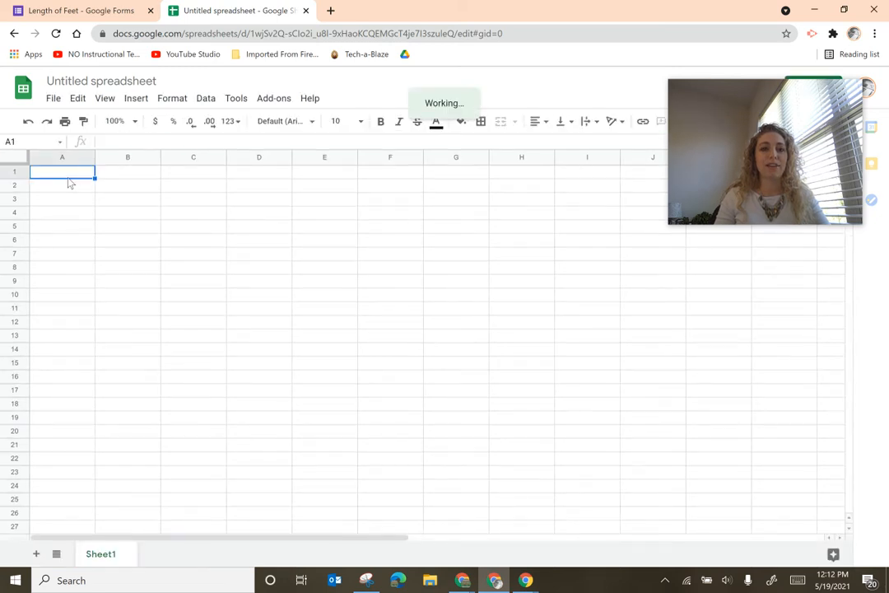
- Create a blank Google Docs document in another new browser tab using the address docs.new
{"action": "left_click", "coordinate": [330, 10]}
{"action": "type", "text": "docs."}
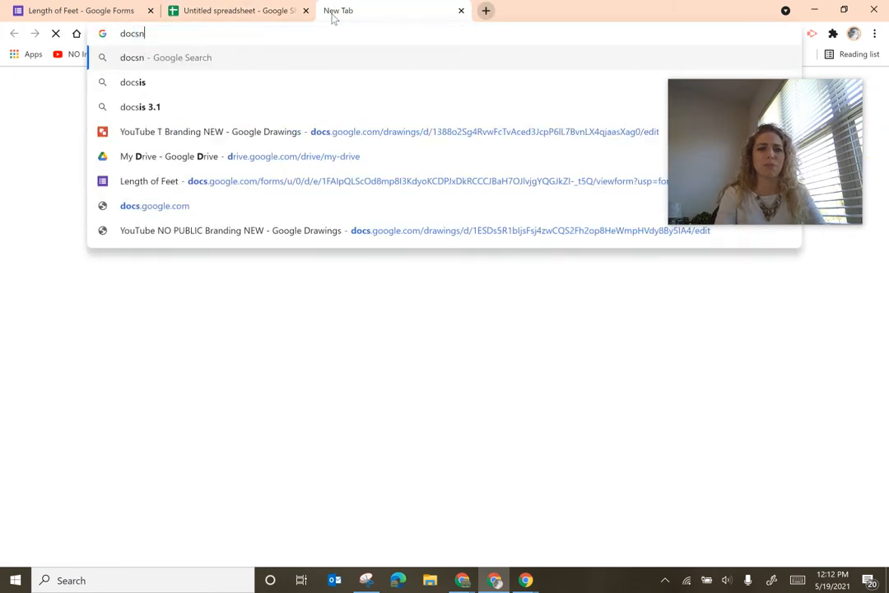
{"action": "type", "text": "new"}
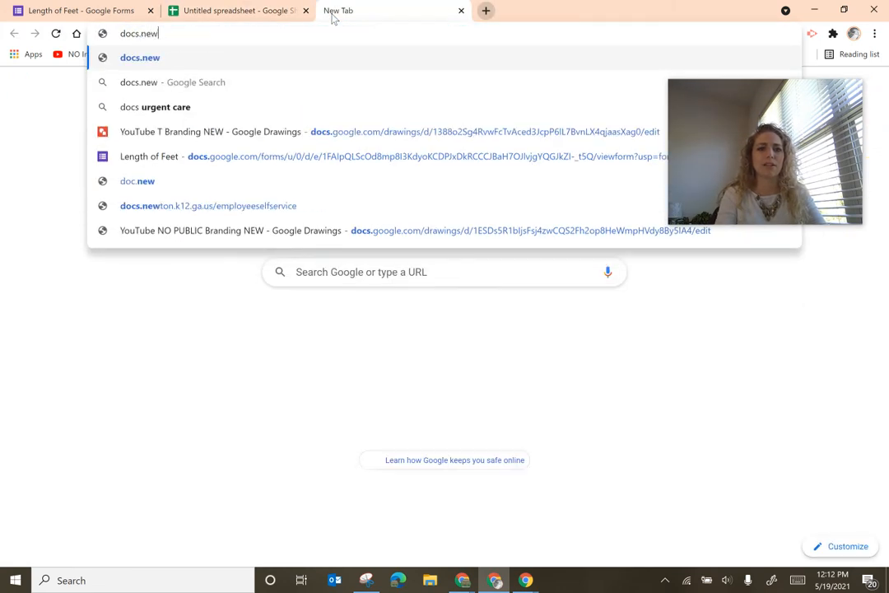
{"action": "key", "text": "Return"}
- Switch to the untitled spreadsheet and enter the heading "Student Name" in A1 with three student first names in A2 to A4
{"action": "left_click", "coordinate": [214, 10]}
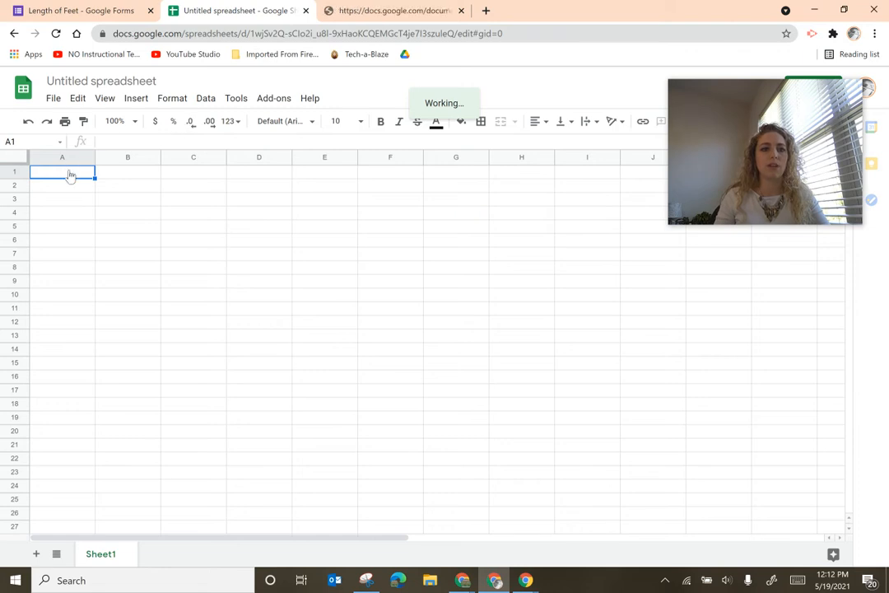
{"action": "type", "text": "Student Name"}
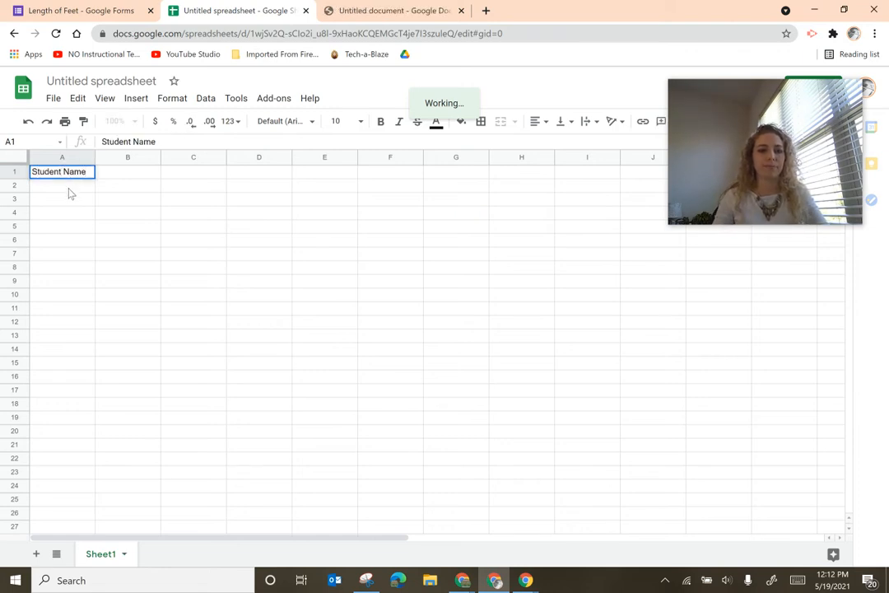
{"action": "left_click", "coordinate": [69, 193]}
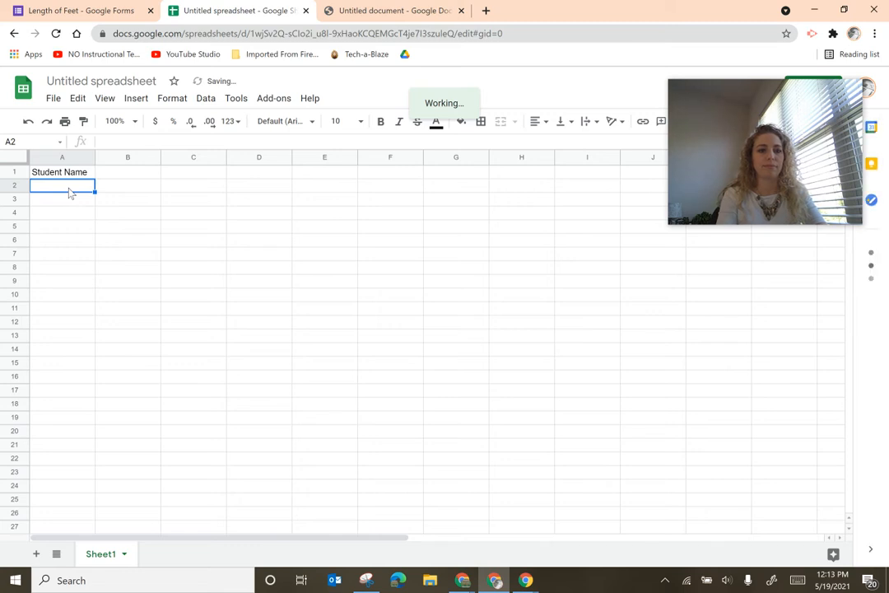
{"action": "type", "text": "Ru"}
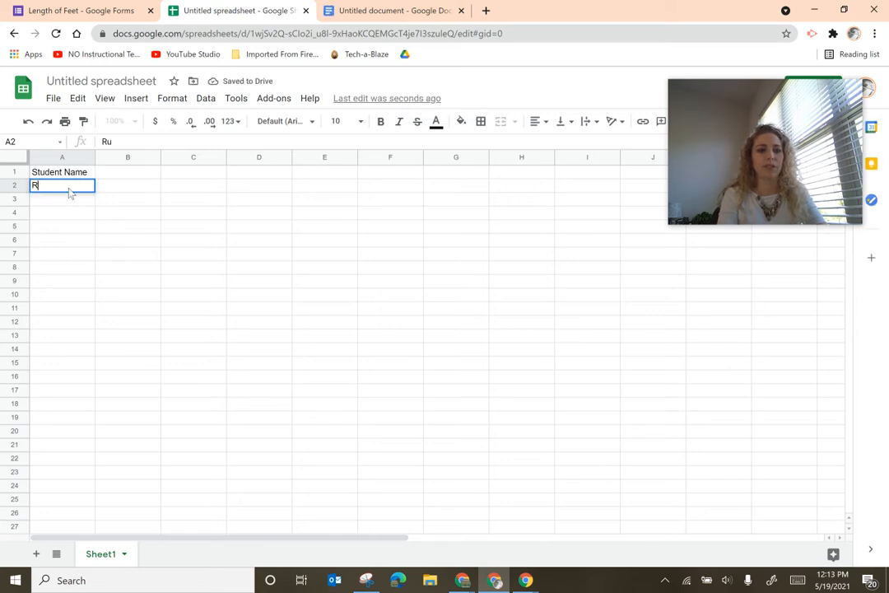
{"action": "type", "text": "on"}
{"action": "key", "text": "Return"}
{"action": "type", "text": "S"}
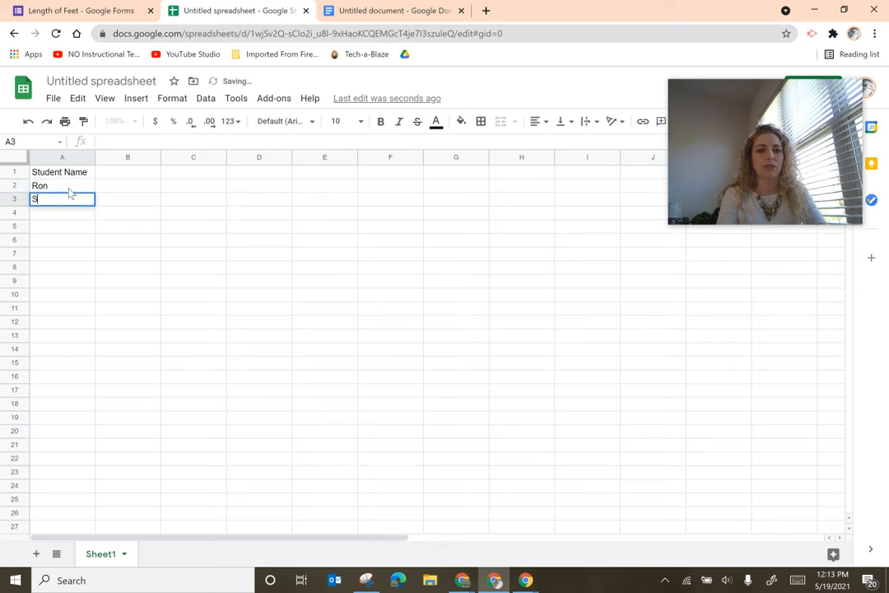
{"action": "type", "text": "ue"}
{"action": "key", "text": "Return"}
{"action": "type", "text": "Barb"}
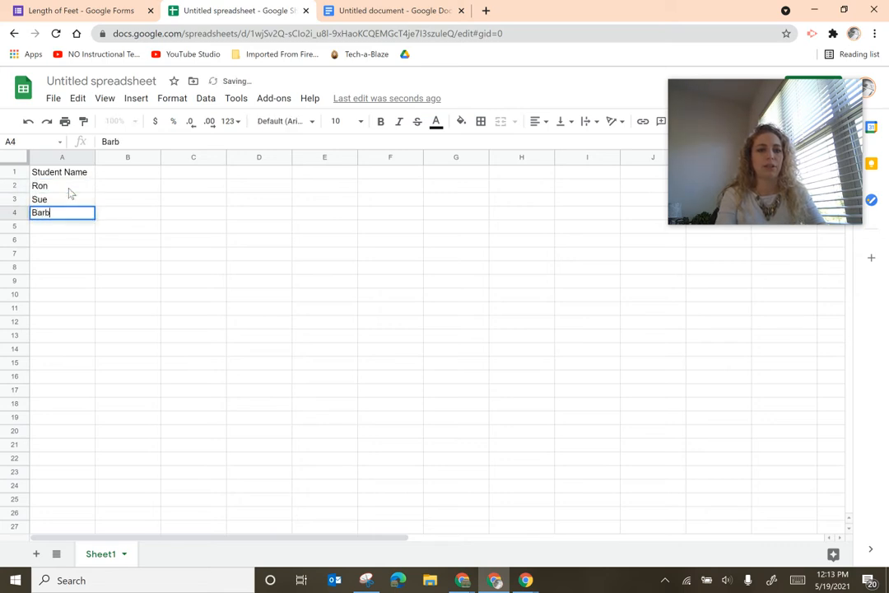
{"action": "key", "text": "Return"}
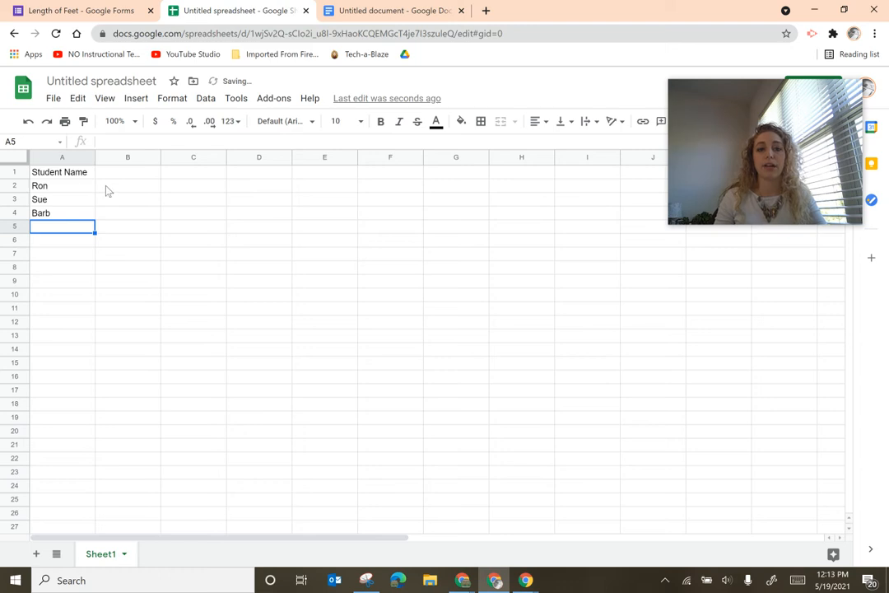
- Paste the copied short form link into cell B2, beside the first student's name
{"action": "left_click", "coordinate": [107, 187]}
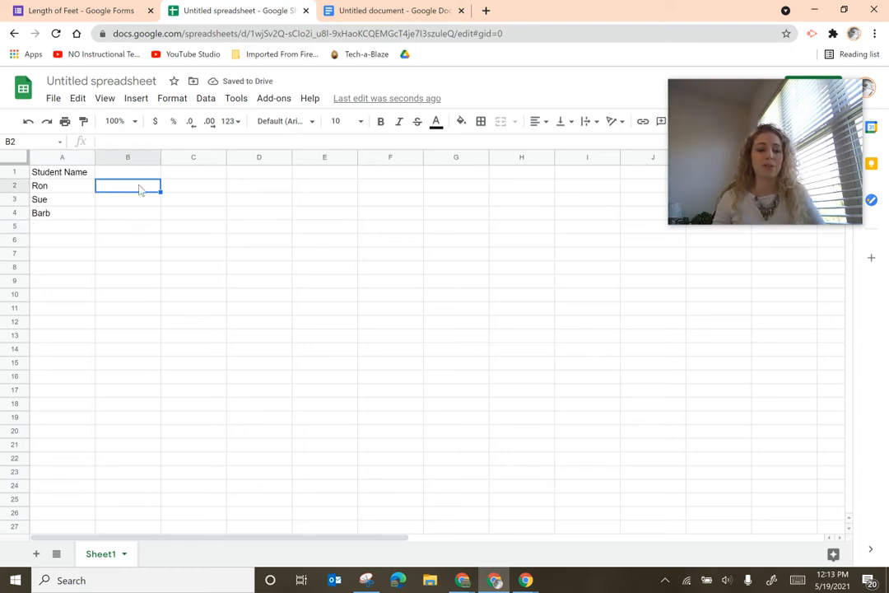
{"action": "type", "text": "https://forms.gle/YQJ5Y1Lt5bnmYbbt6"}
{"action": "left_click", "coordinate": [146, 217]}
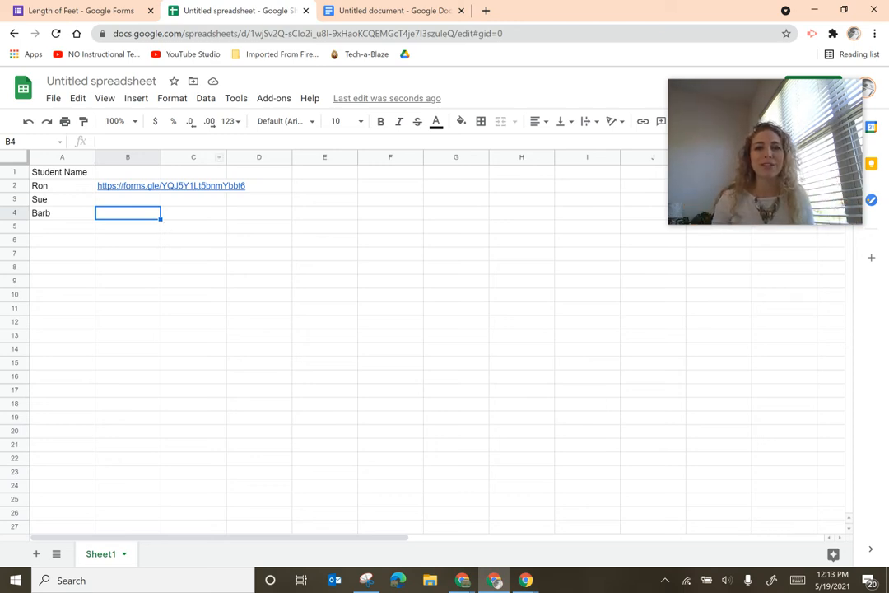
- Switch to the untitled document, dismiss the Citations tip, and insert a table with two columns and six rows
{"action": "left_click", "coordinate": [404, 10]}
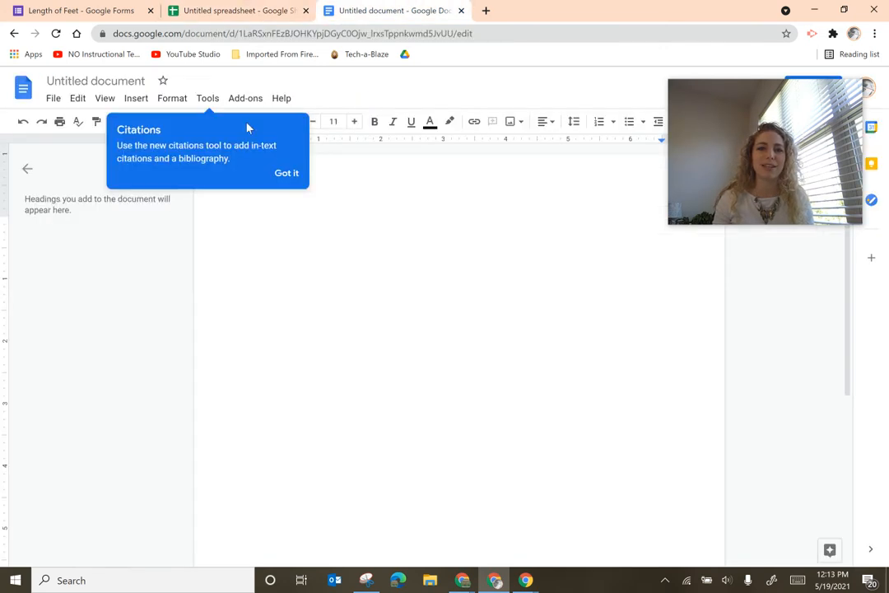
{"action": "left_click", "coordinate": [280, 174]}
{"action": "left_click", "coordinate": [132, 98]}
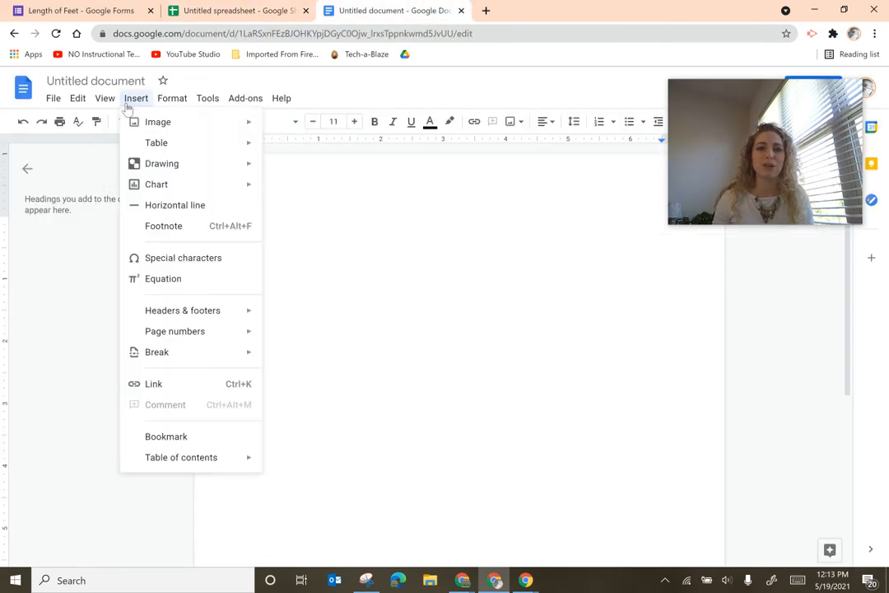
{"action": "mouse_move", "coordinate": [236, 154]}
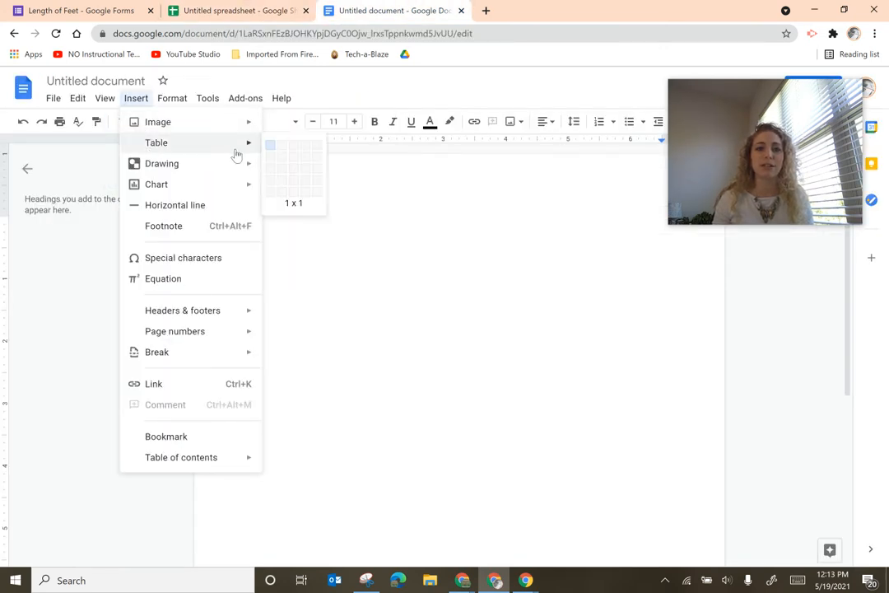
{"action": "left_click", "coordinate": [281, 203]}
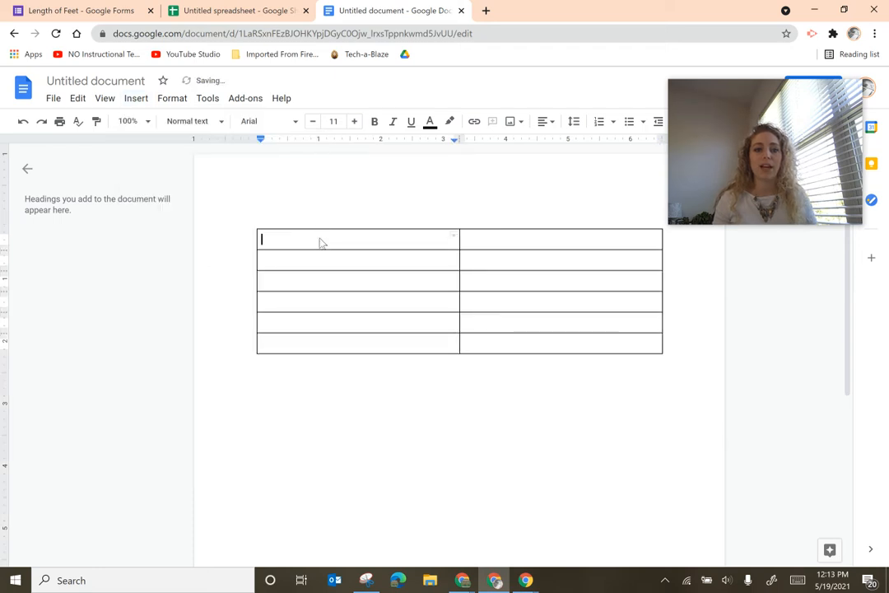
- Fill the table's header row with "Student Name" and "Link"
{"action": "type", "text": "Student Name"}
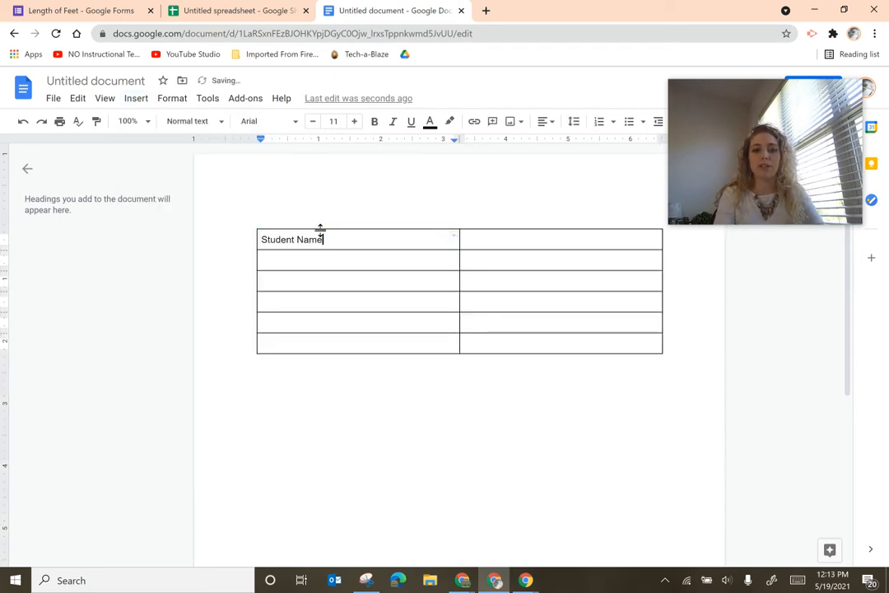
{"action": "key", "text": "Tab"}
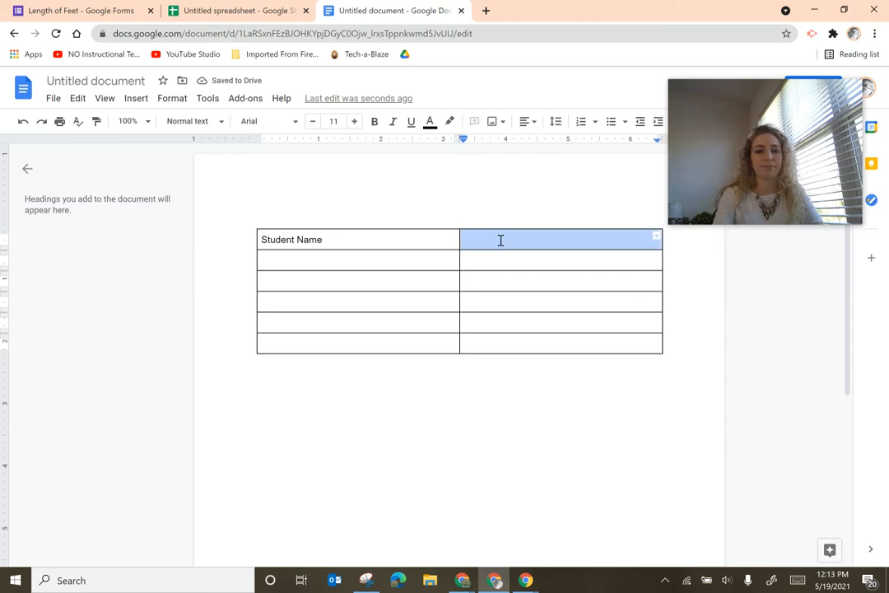
{"action": "left_click", "coordinate": [510, 242]}
{"action": "type", "text": "Link"}
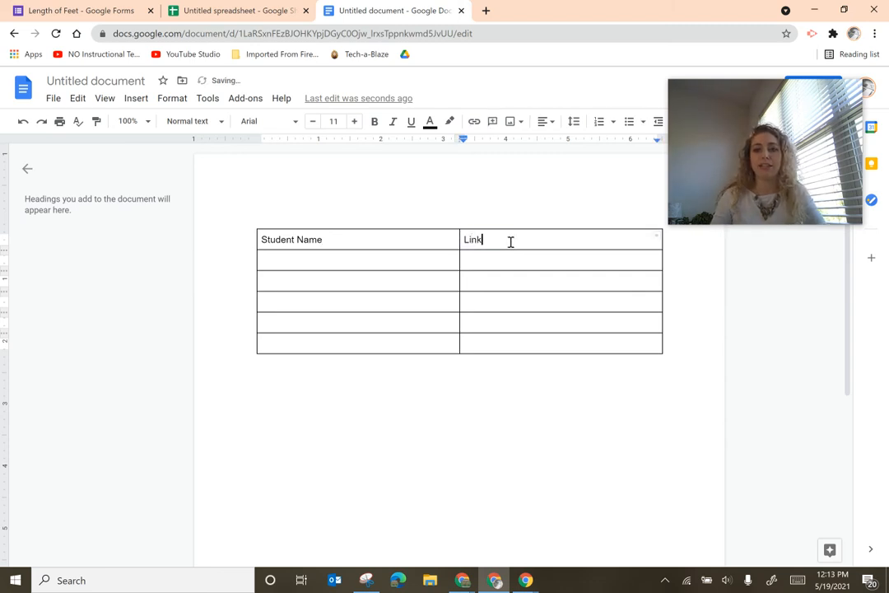
- Enter the same three student first names in the rows below the "Student Name" heading of the document table
{"action": "left_click", "coordinate": [435, 258]}
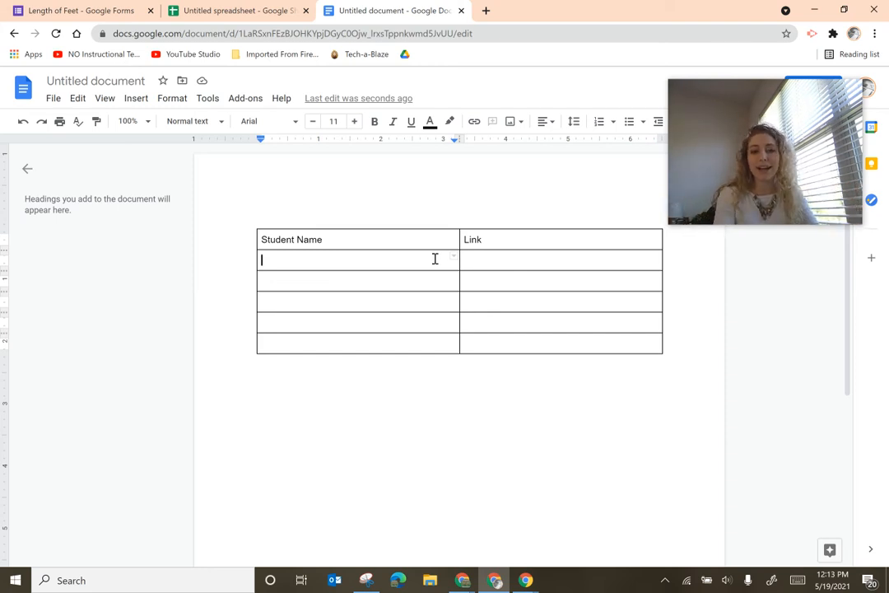
{"action": "type", "text": "Ron"}
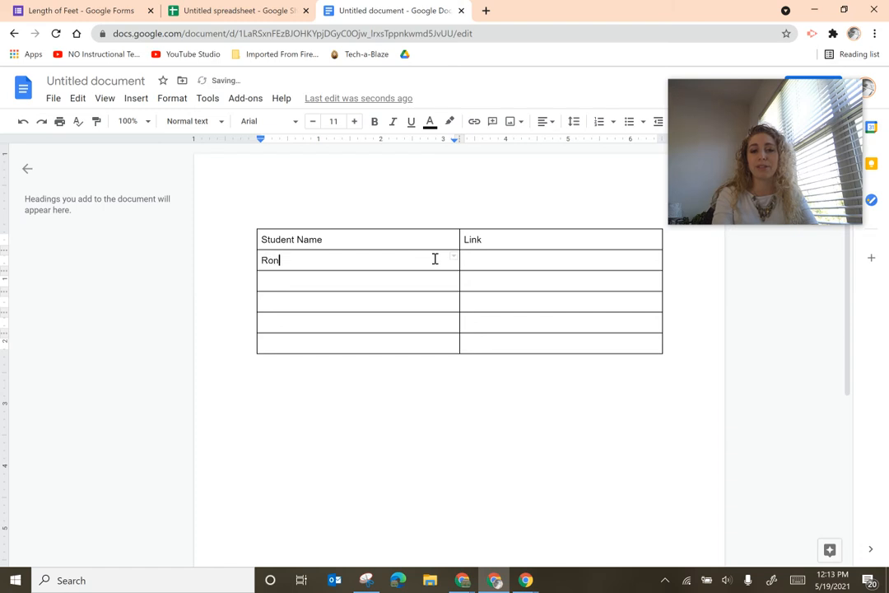
{"action": "left_click", "coordinate": [424, 284]}
{"action": "type", "text": "Sue"}
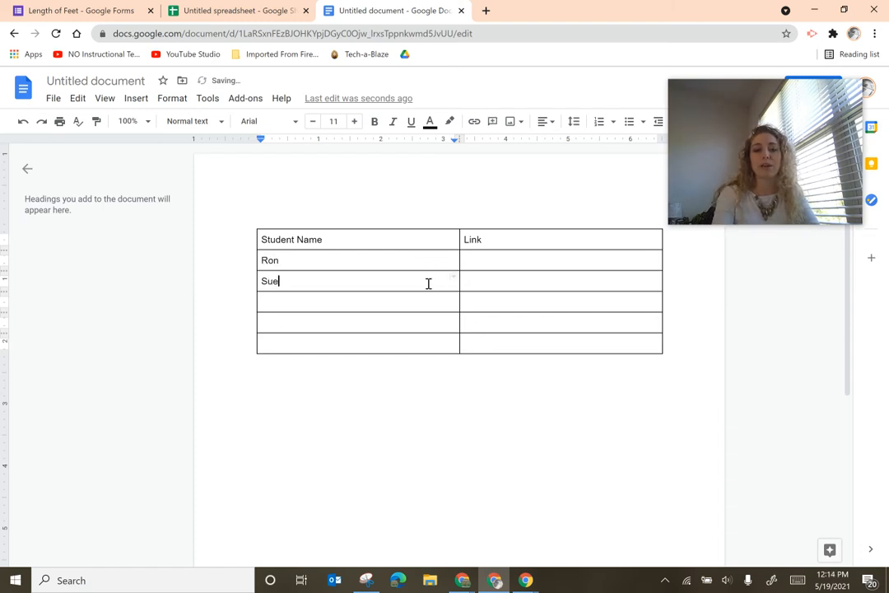
{"action": "key", "text": "Tab"}
{"action": "key", "text": "Down"}
{"action": "key", "text": "Left"}
{"action": "type", "text": "Barb"}
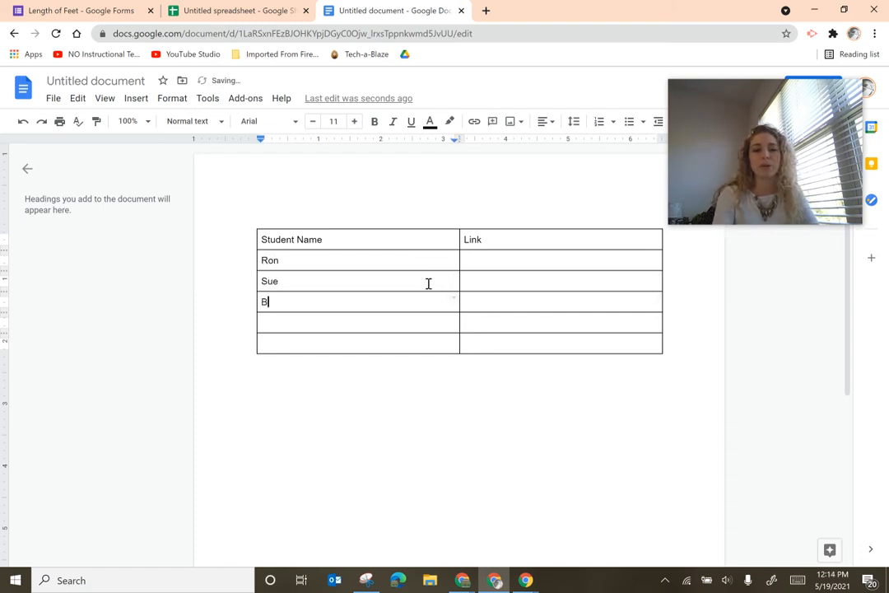
- Paste the short form link into the first student's "Link" cell, and highlight the student name rows briefly
{"action": "left_click", "coordinate": [505, 259]}
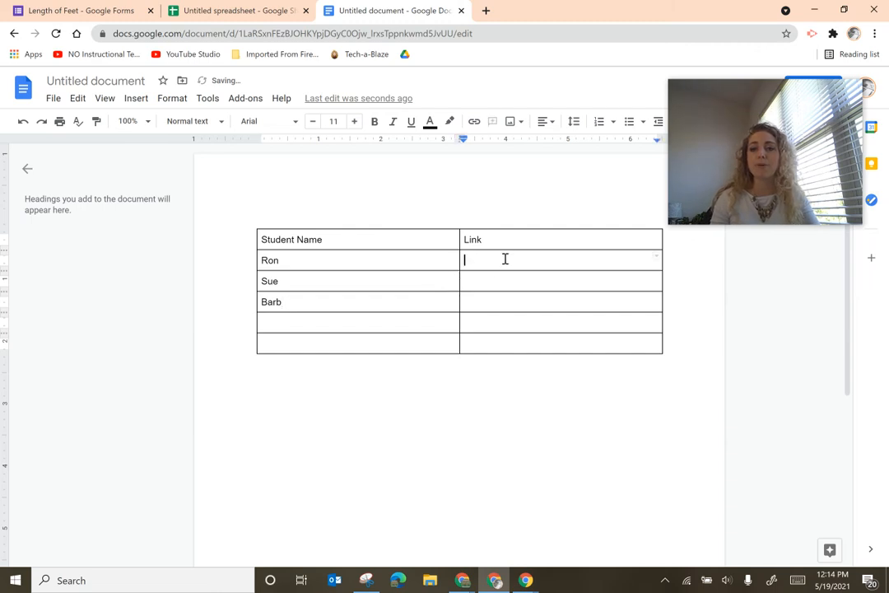
{"action": "type", "text": "https://forms.gle/YQJ5Y1Lt5bnmYbbt6"}
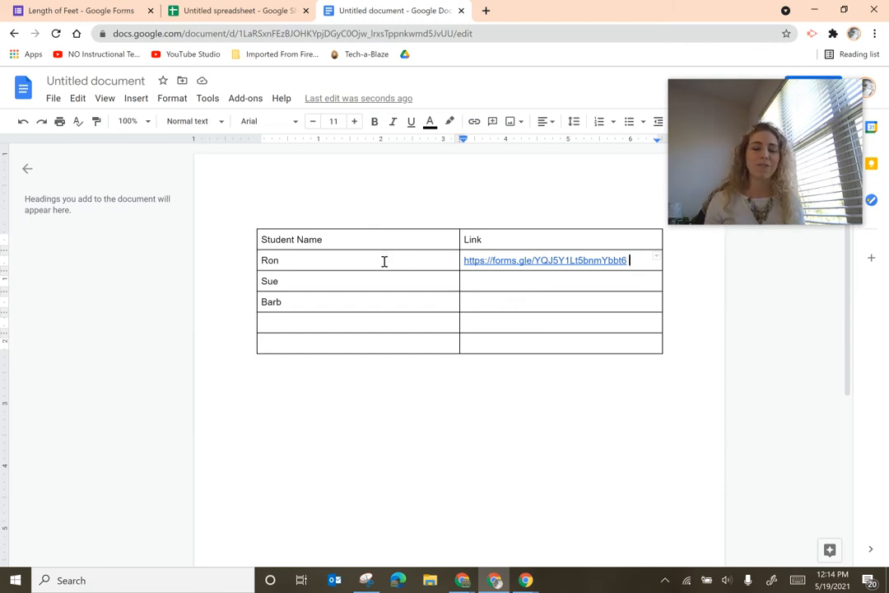
{"action": "left_click_drag", "start_coordinate": [359, 260], "coordinate": [346, 346]}
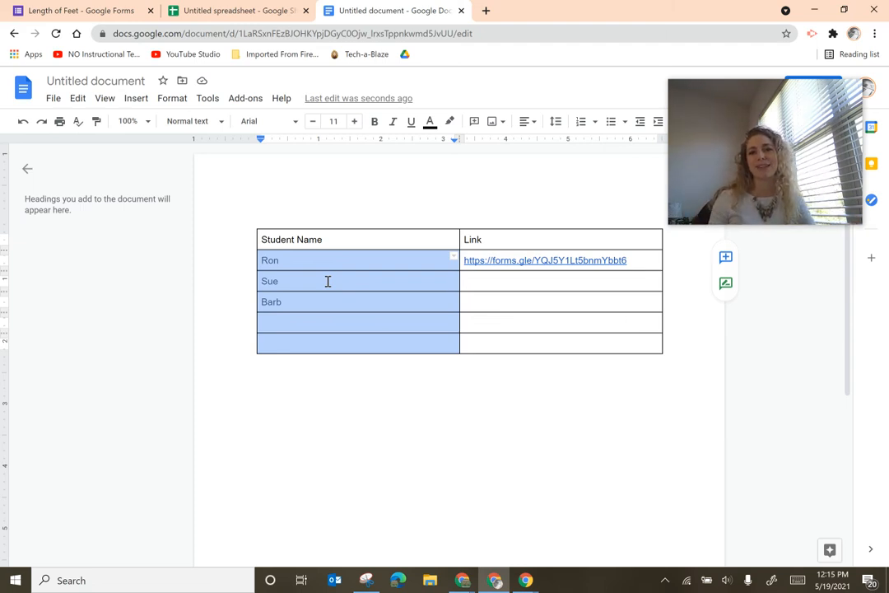
{"action": "left_click", "coordinate": [282, 281]}
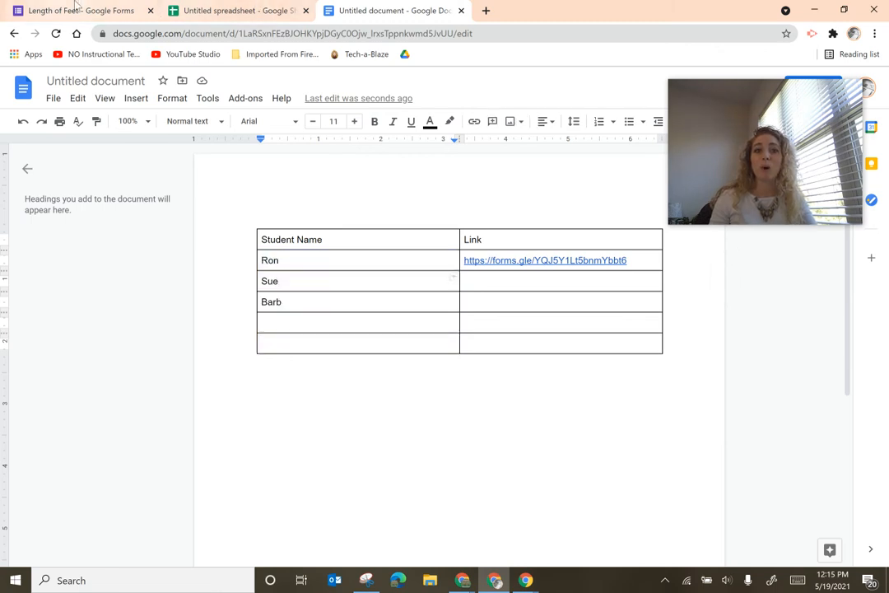
- Switch to the Length of Feet form, reopen it from the Forms home page, and show its responses
{"action": "left_click", "coordinate": [50, 10]}
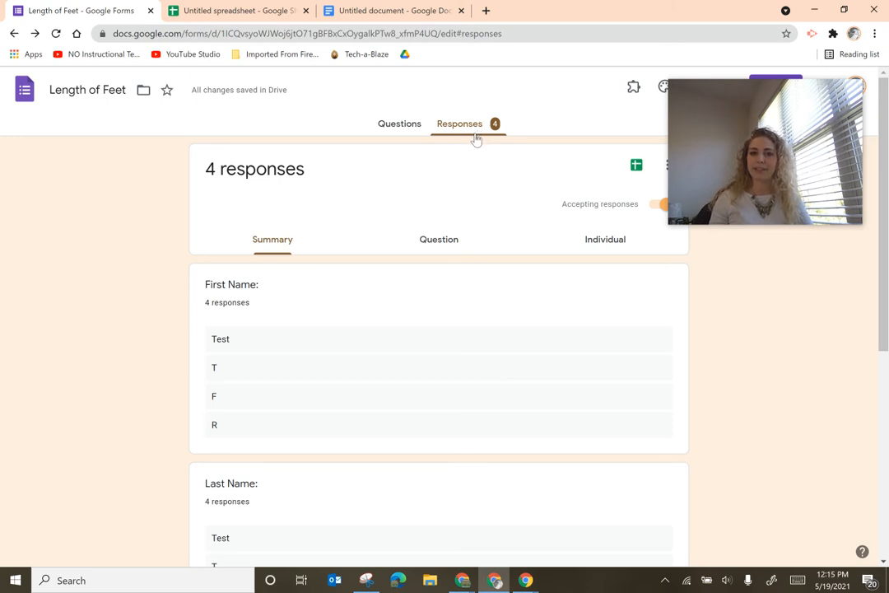
{"action": "left_click", "coordinate": [20, 94]}
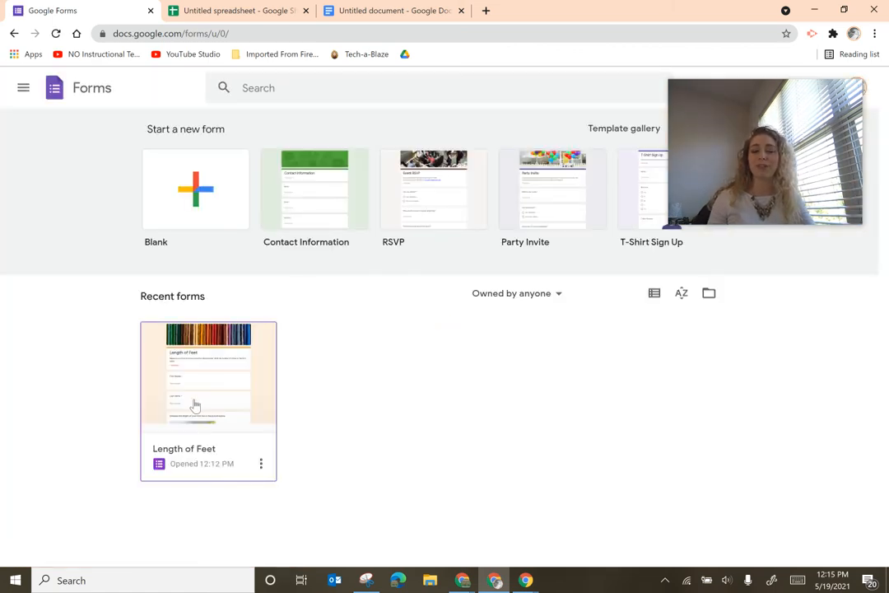
{"action": "left_click", "coordinate": [195, 405]}
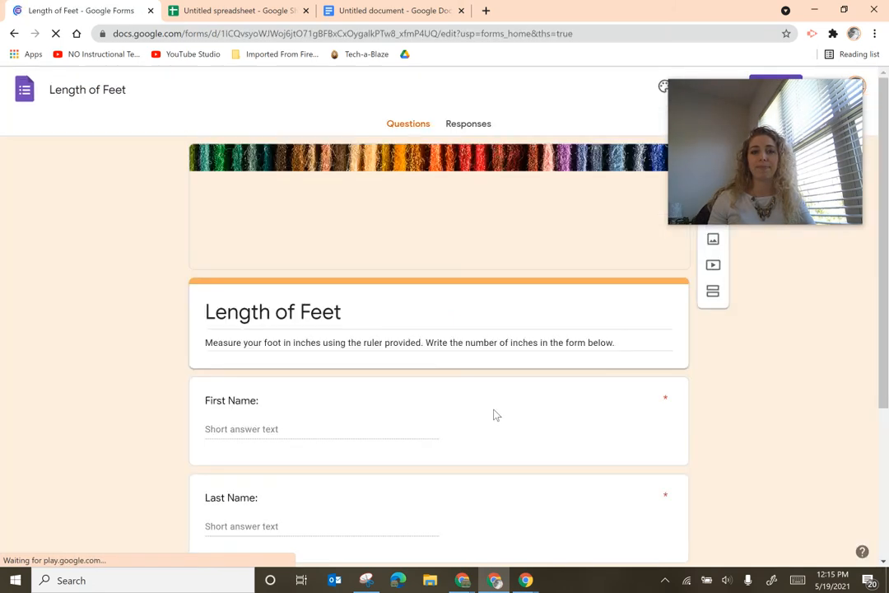
{"action": "left_click", "coordinate": [465, 125]}
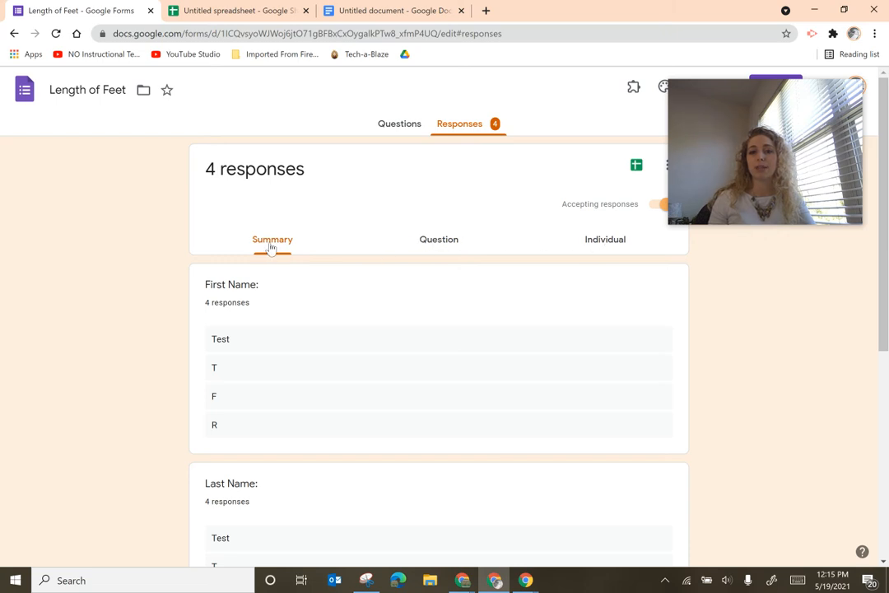
- Review the response summary for the first name, last name and foot length questions
{"action": "scroll", "coordinate": [284, 296], "scroll_direction": "down", "scroll_amount": 2}
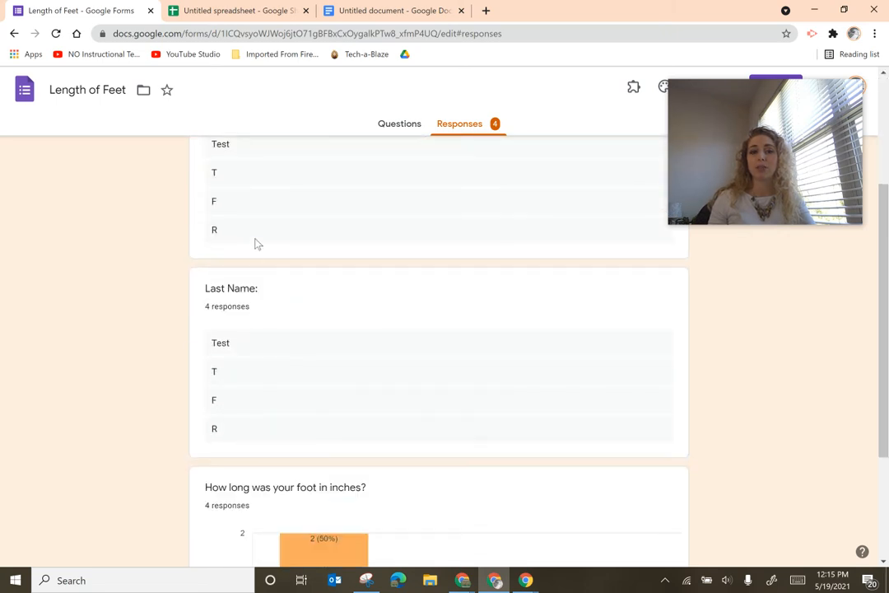
{"action": "scroll", "coordinate": [257, 244], "scroll_direction": "up", "scroll_amount": 2}
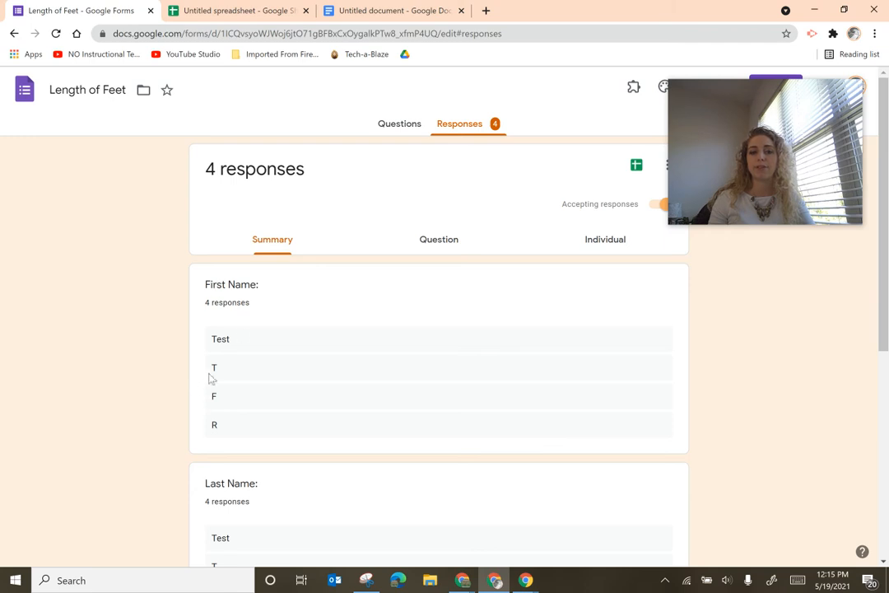
{"action": "scroll", "coordinate": [211, 378], "scroll_direction": "down", "scroll_amount": 3}
{"action": "scroll", "coordinate": [258, 377], "scroll_direction": "down", "scroll_amount": 1}
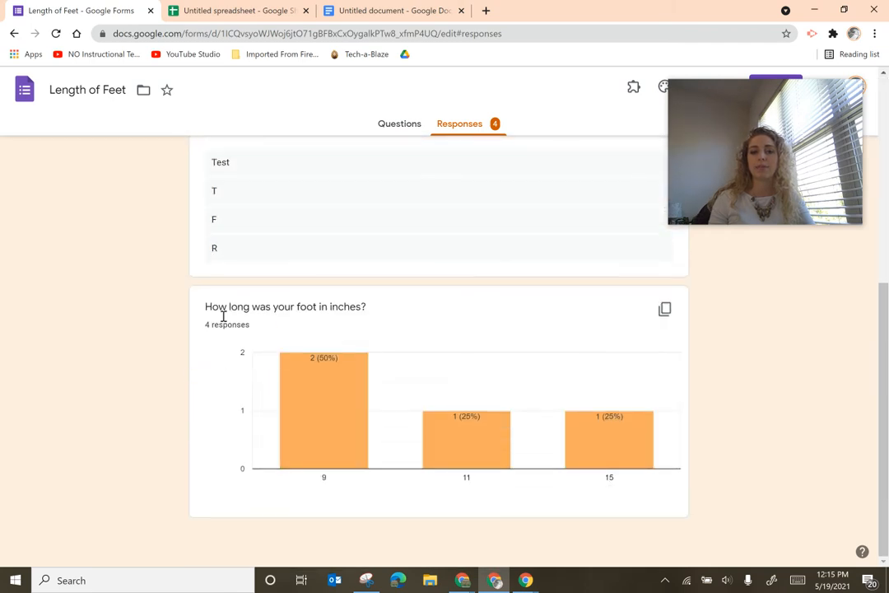
{"action": "scroll", "coordinate": [503, 424], "scroll_direction": "up", "scroll_amount": 2}
{"action": "scroll", "coordinate": [504, 424], "scroll_direction": "up", "scroll_amount": 3}
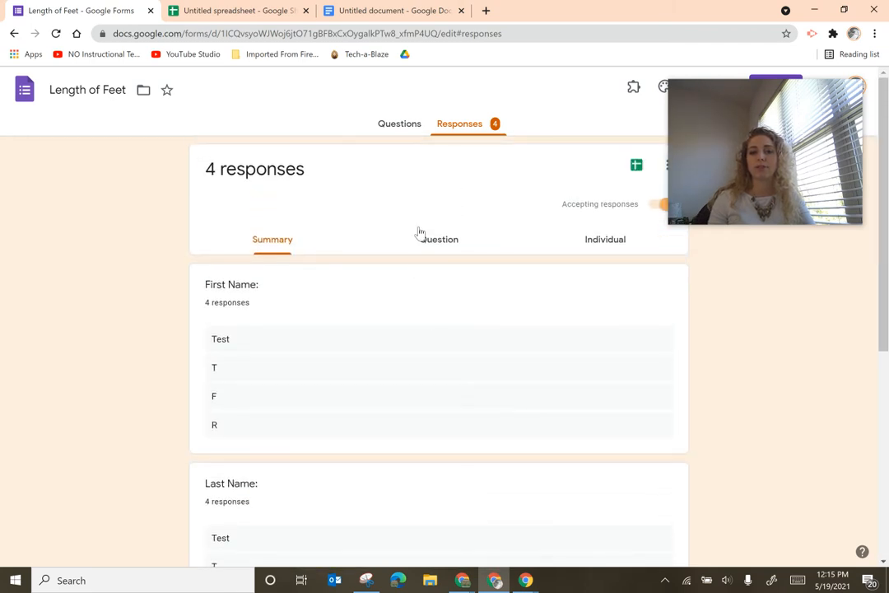
- View the responses question by question for "First Name:", "Last Name:" and "How long was your foot in inches?"
{"action": "left_click", "coordinate": [429, 240]}
{"action": "scroll", "coordinate": [560, 350], "scroll_direction": "down", "scroll_amount": 4}
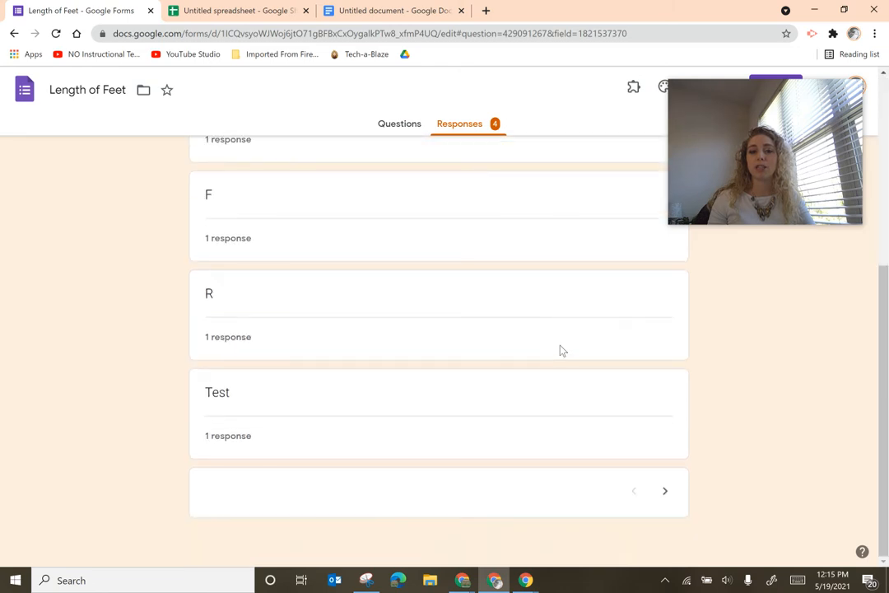
{"action": "scroll", "coordinate": [560, 351], "scroll_direction": "up", "scroll_amount": 2}
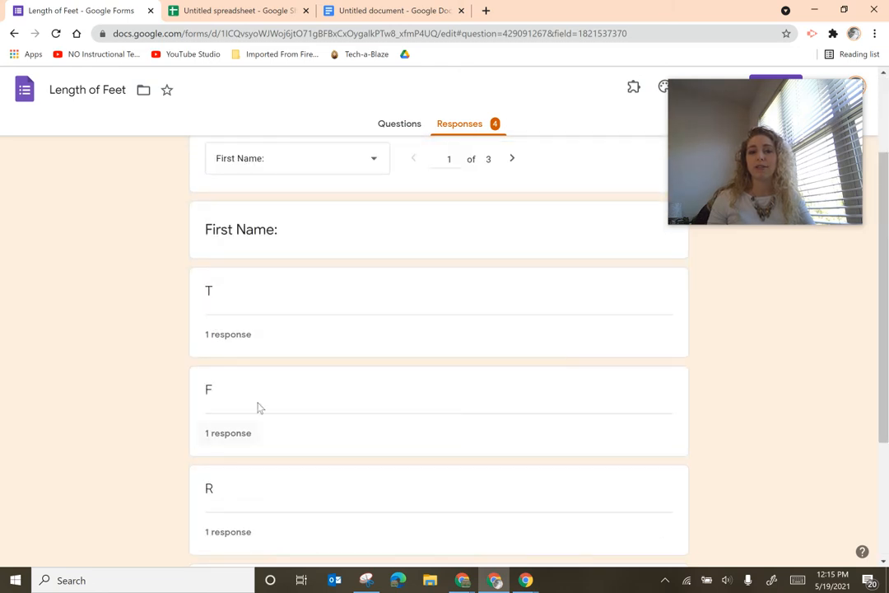
{"action": "left_click", "coordinate": [362, 163]}
{"action": "left_click", "coordinate": [344, 194]}
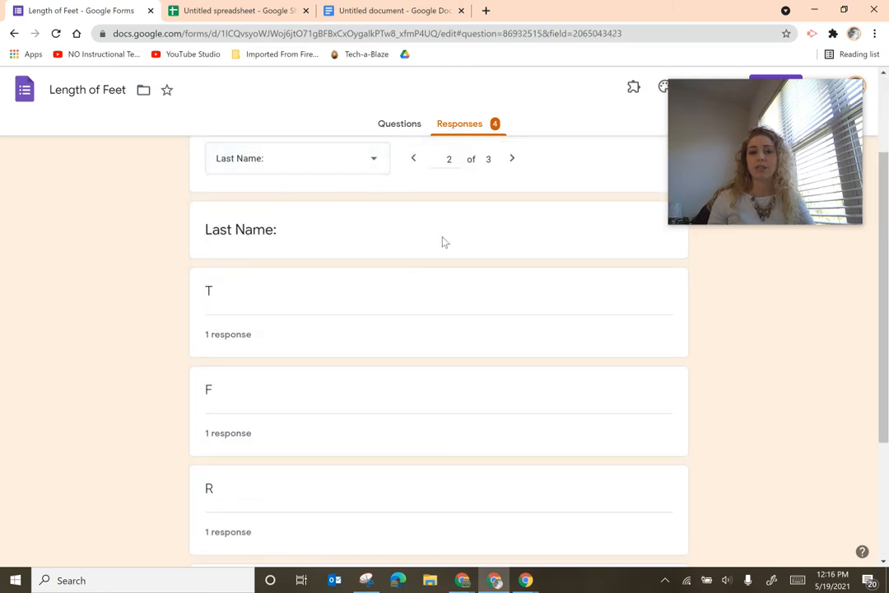
{"action": "left_click", "coordinate": [362, 164]}
{"action": "left_click", "coordinate": [331, 196]}
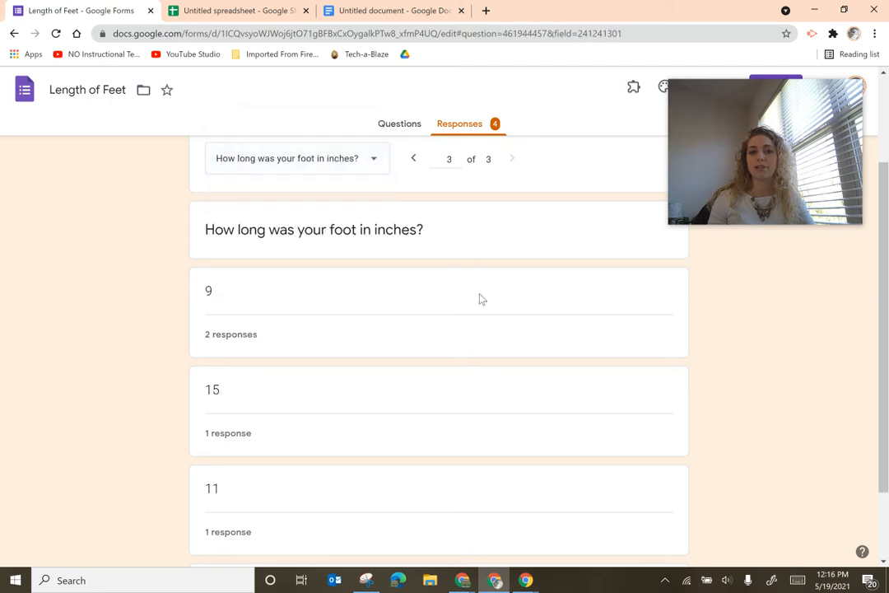
{"action": "scroll", "coordinate": [481, 300], "scroll_direction": "down", "scroll_amount": 1}
{"action": "scroll", "coordinate": [482, 300], "scroll_direction": "down", "scroll_amount": 1}
{"action": "scroll", "coordinate": [482, 300], "scroll_direction": "up", "scroll_amount": 2}
{"action": "scroll", "coordinate": [481, 300], "scroll_direction": "down", "scroll_amount": 2}
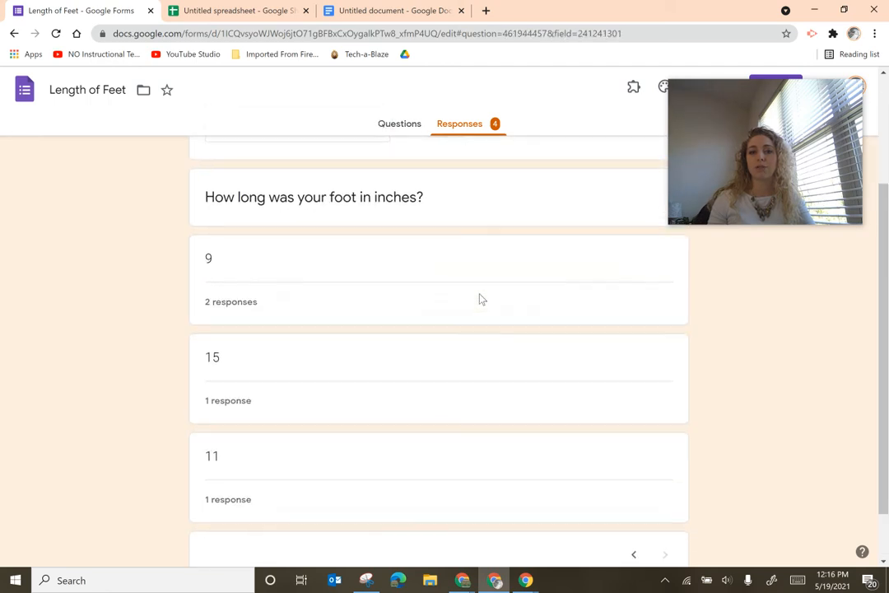
{"action": "scroll", "coordinate": [481, 299], "scroll_direction": "up", "scroll_amount": 3}
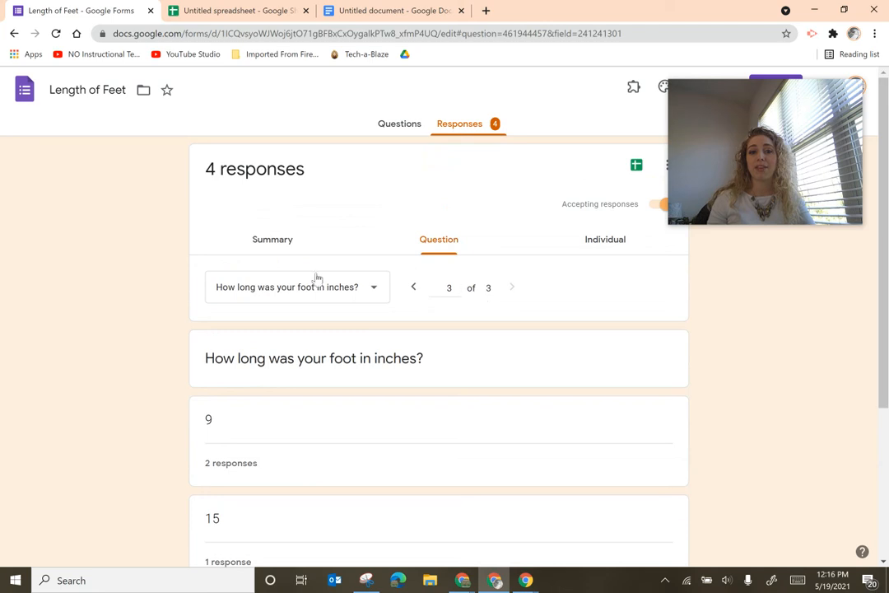
- Show the individual responses and read through the first submitted form
{"action": "left_click", "coordinate": [603, 240]}
{"action": "scroll", "coordinate": [349, 377], "scroll_direction": "down", "scroll_amount": 3}
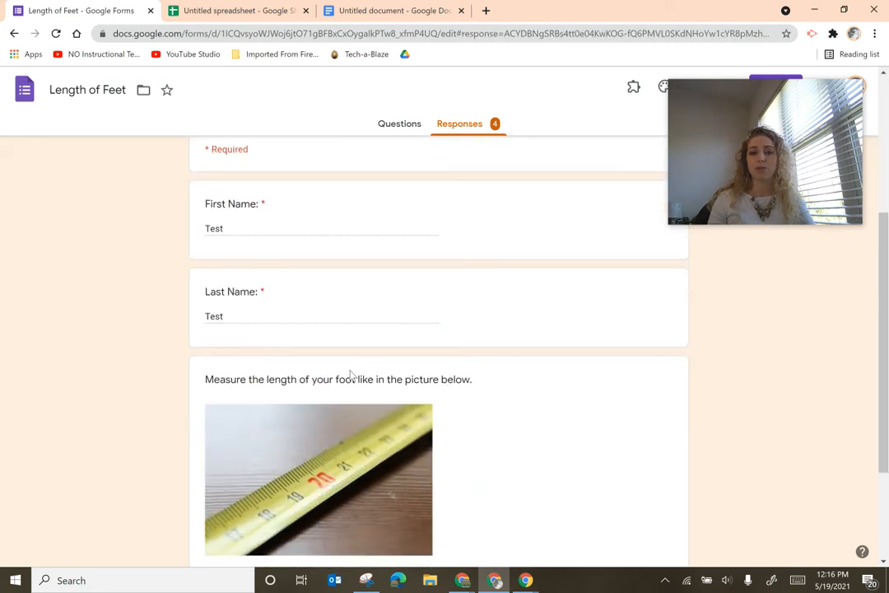
{"action": "scroll", "coordinate": [351, 374], "scroll_direction": "up", "scroll_amount": 3}
{"action": "scroll", "coordinate": [372, 379], "scroll_direction": "down", "scroll_amount": 5}
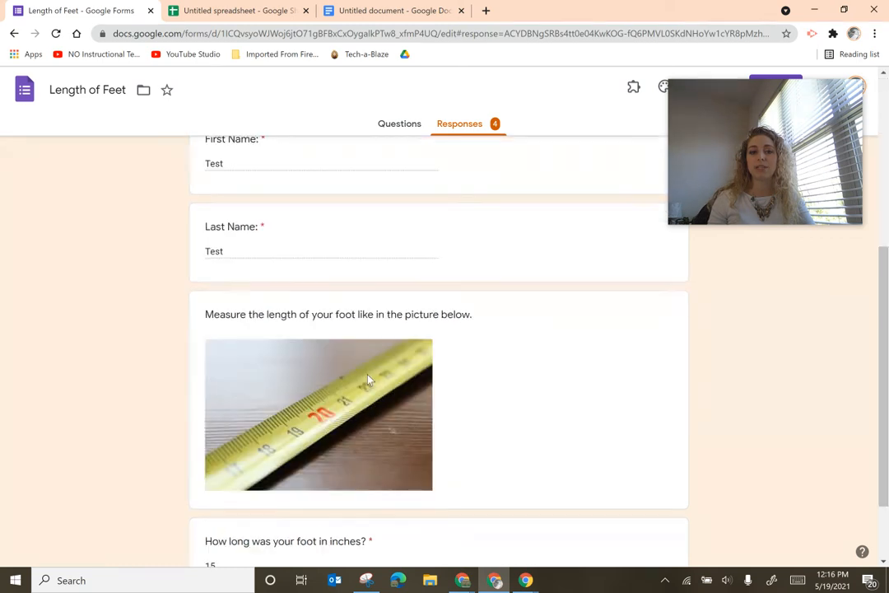
{"action": "scroll", "coordinate": [368, 379], "scroll_direction": "up", "scroll_amount": 5}
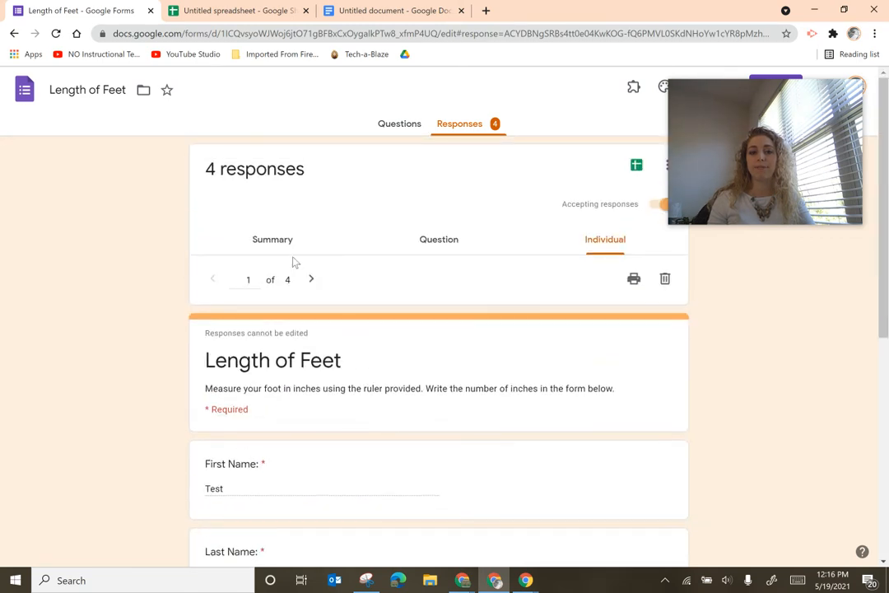
- Return to the response summary and examine the foot length bar chart
{"action": "left_click", "coordinate": [274, 249]}
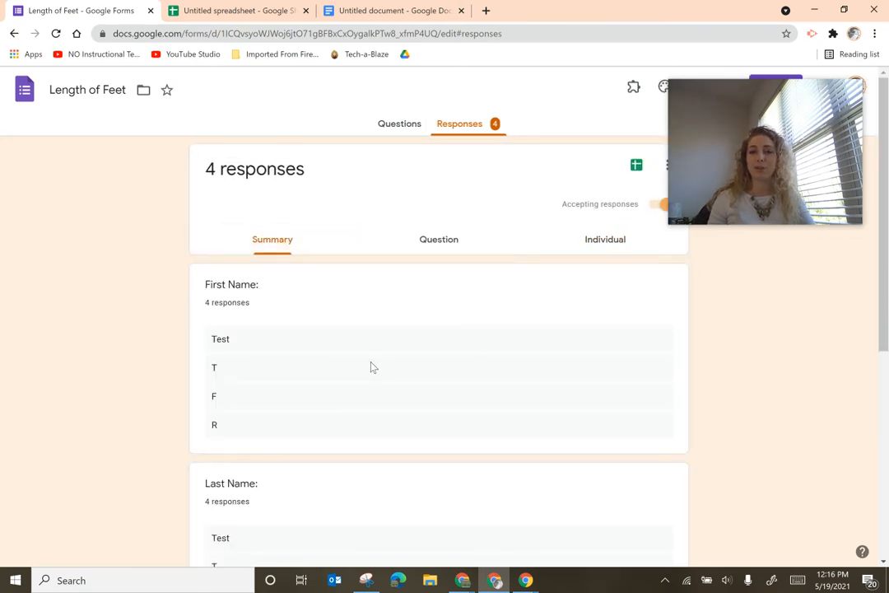
{"action": "scroll", "coordinate": [369, 367], "scroll_direction": "down", "scroll_amount": 6}
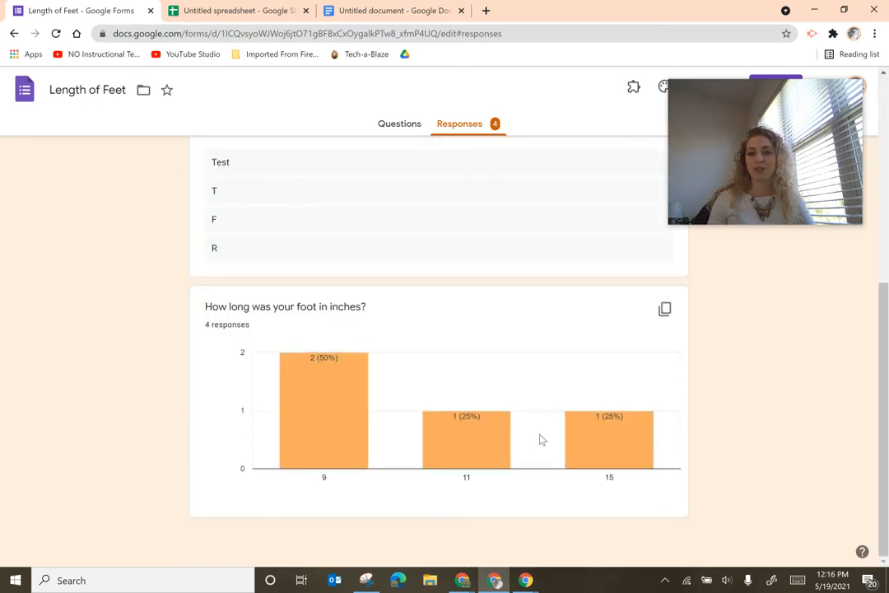
{"action": "scroll", "coordinate": [540, 440], "scroll_direction": "up", "scroll_amount": 6}
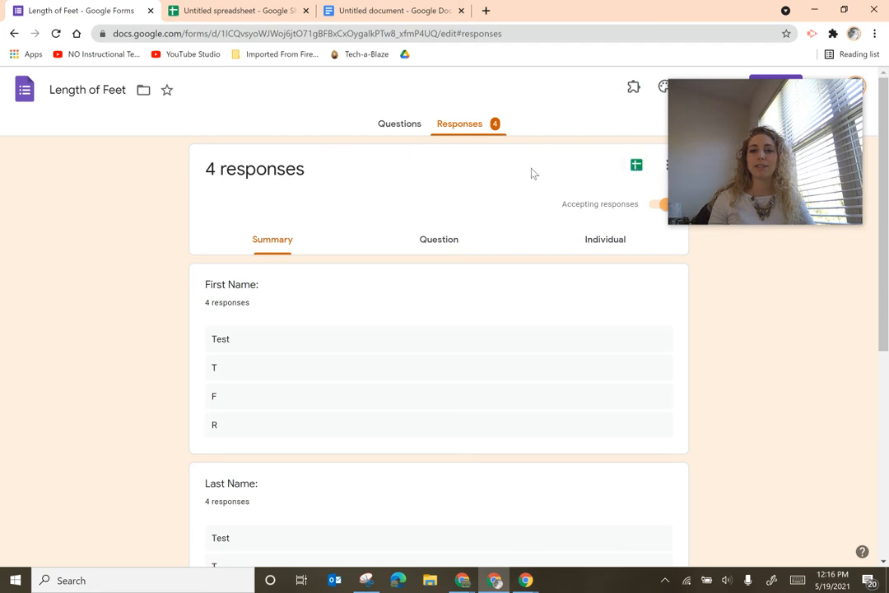
- Send the form responses to a new spreadsheet named "Length of Feet (Responses)"
{"action": "left_click", "coordinate": [637, 168]}
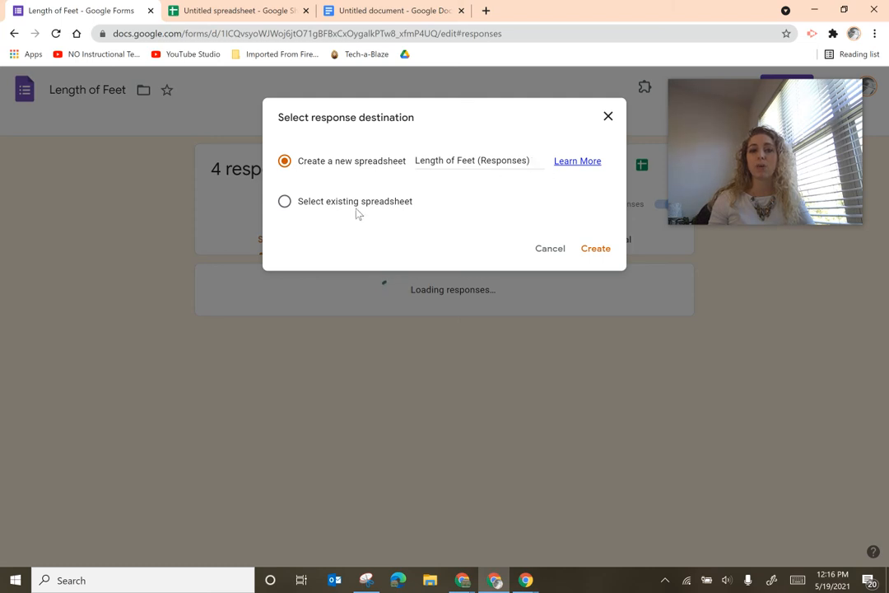
{"action": "left_click", "coordinate": [592, 249]}
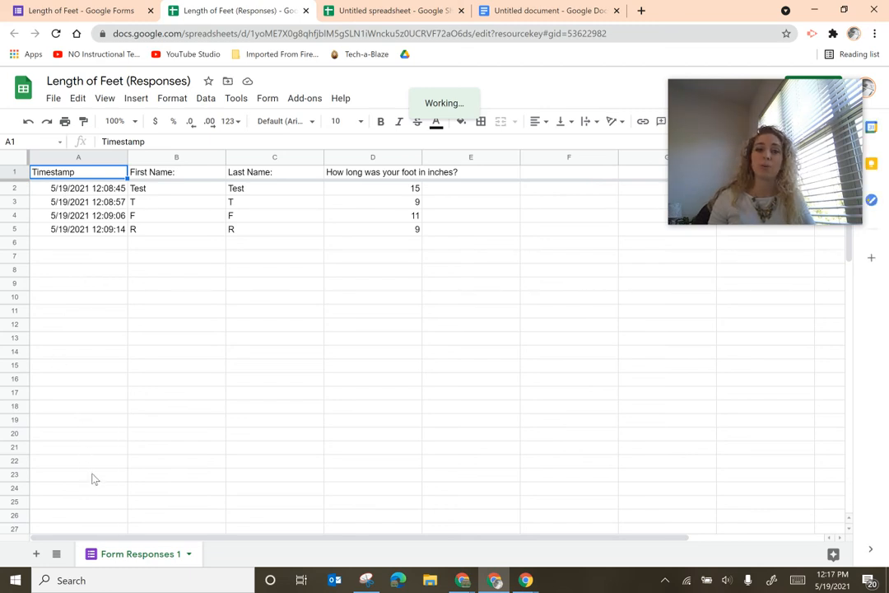
- Insert a chart from the last names and foot lengths in C2:D5, and place it below the response data
{"action": "left_click", "coordinate": [386, 234]}
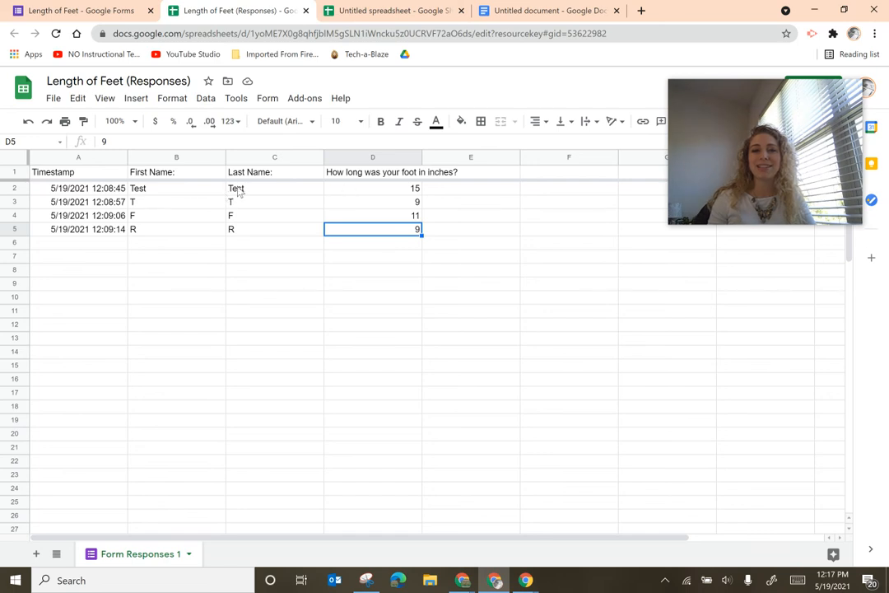
{"action": "left_click_drag", "start_coordinate": [238, 191], "coordinate": [393, 237]}
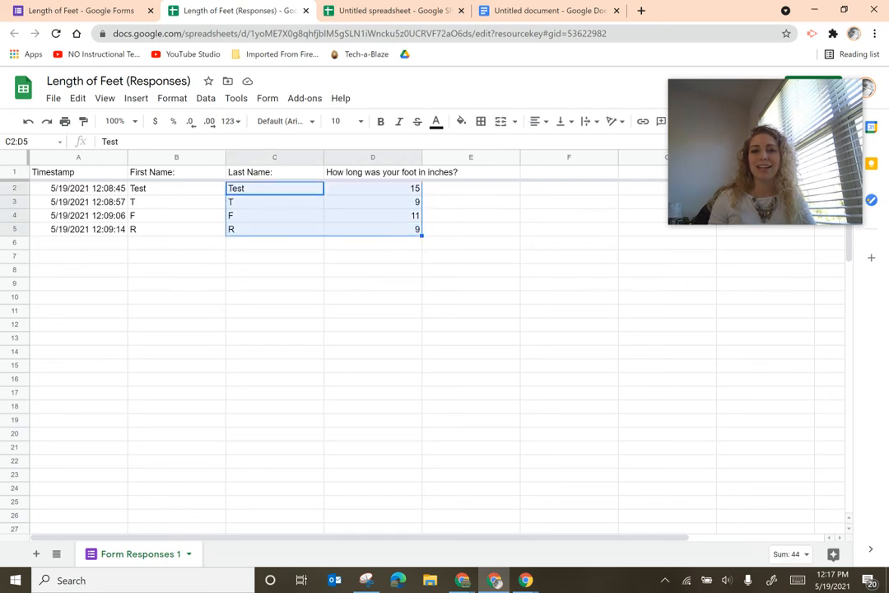
{"action": "left_click_drag", "start_coordinate": [707, 83], "coordinate": [669, 324]}
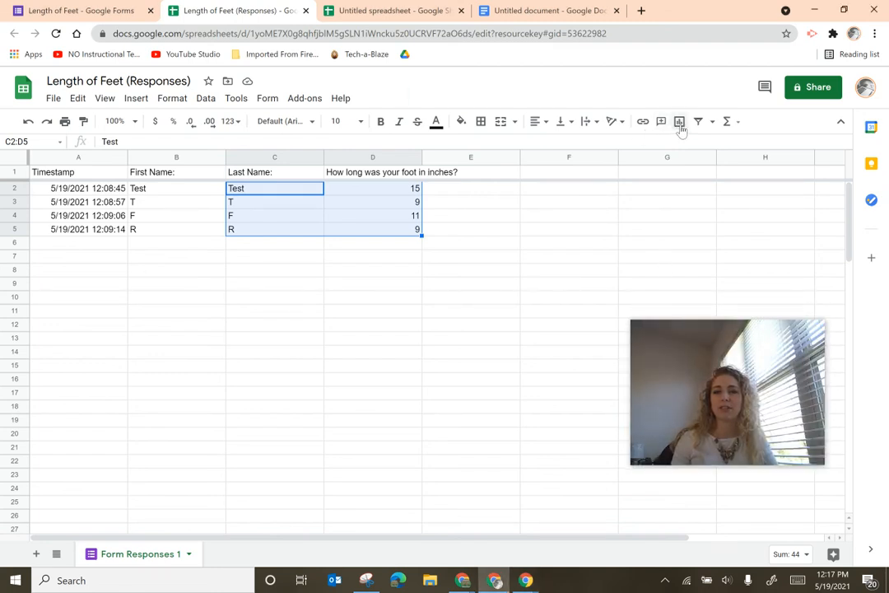
{"action": "left_click", "coordinate": [678, 123]}
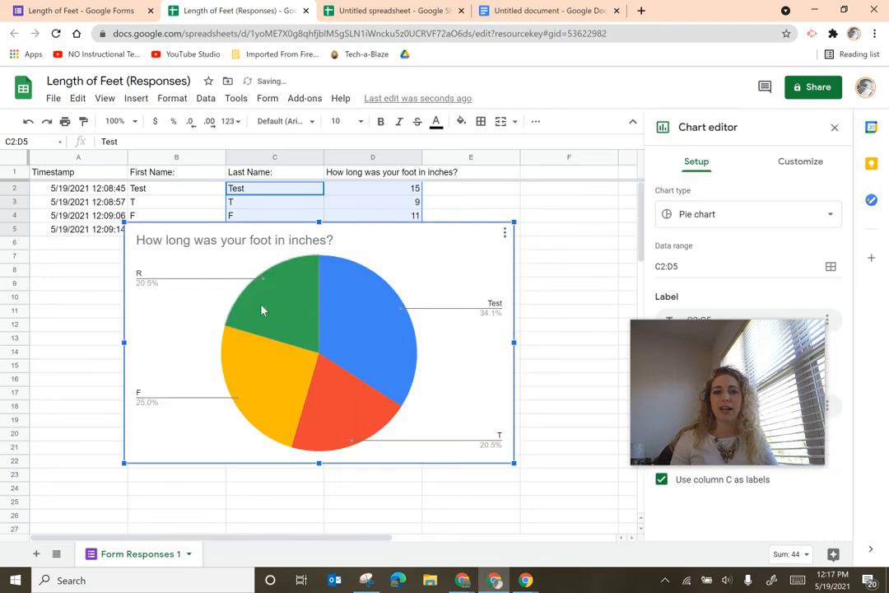
{"action": "left_click_drag", "start_coordinate": [369, 260], "coordinate": [398, 300]}
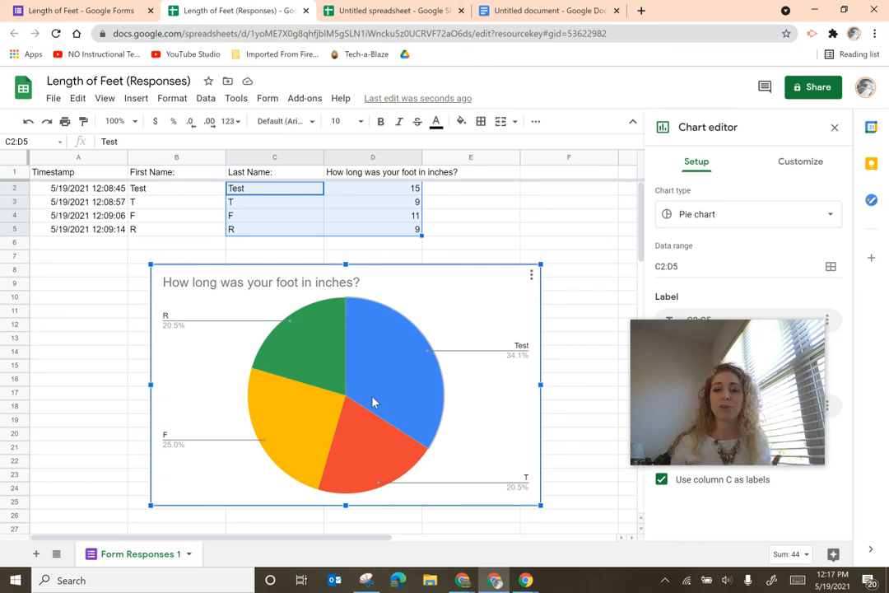
- Change the foot length chart's type to the suggested column chart
{"action": "left_click", "coordinate": [726, 219]}
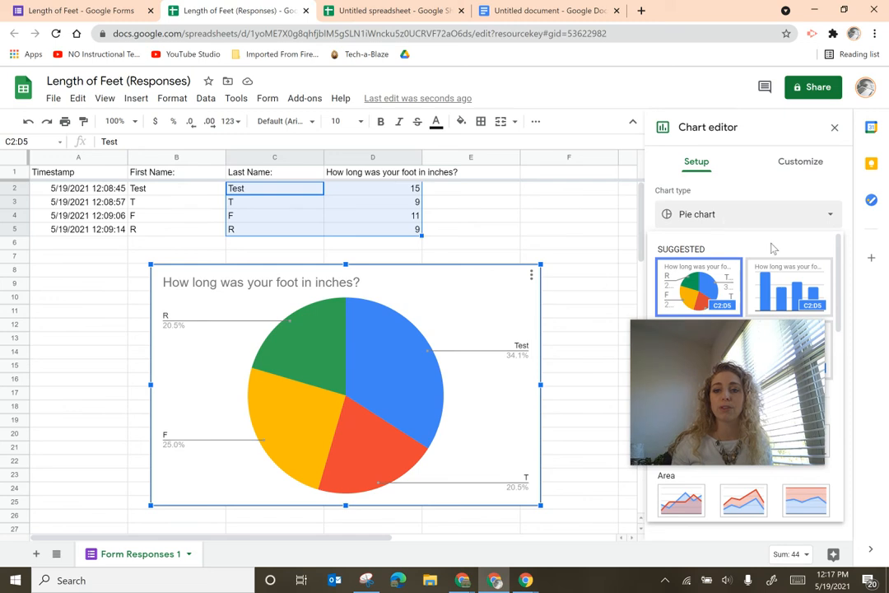
{"action": "left_click", "coordinate": [786, 284]}
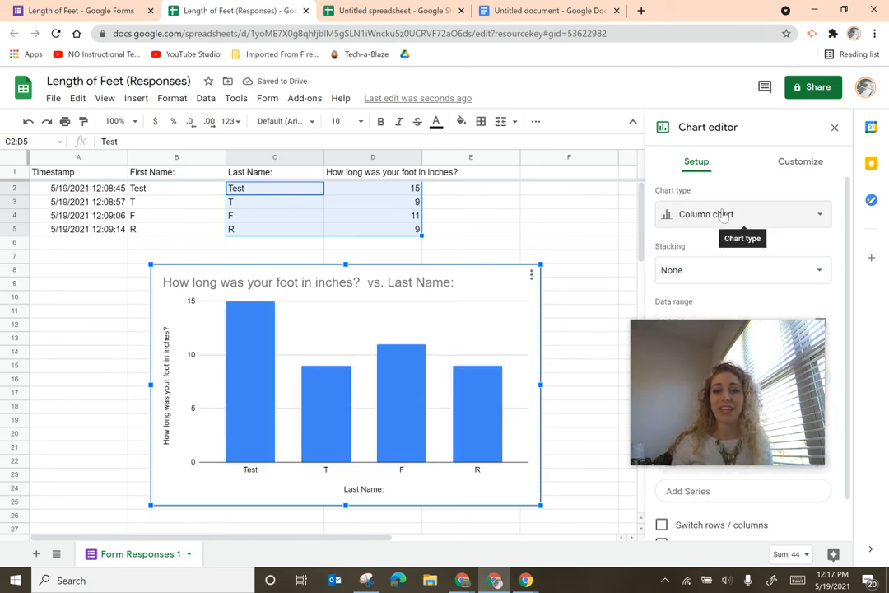
- Browse the available chart types, from line and area to map and other charts, without changing the column chart
{"action": "left_click", "coordinate": [765, 216]}
{"action": "scroll", "coordinate": [761, 251], "scroll_direction": "down", "scroll_amount": 5}
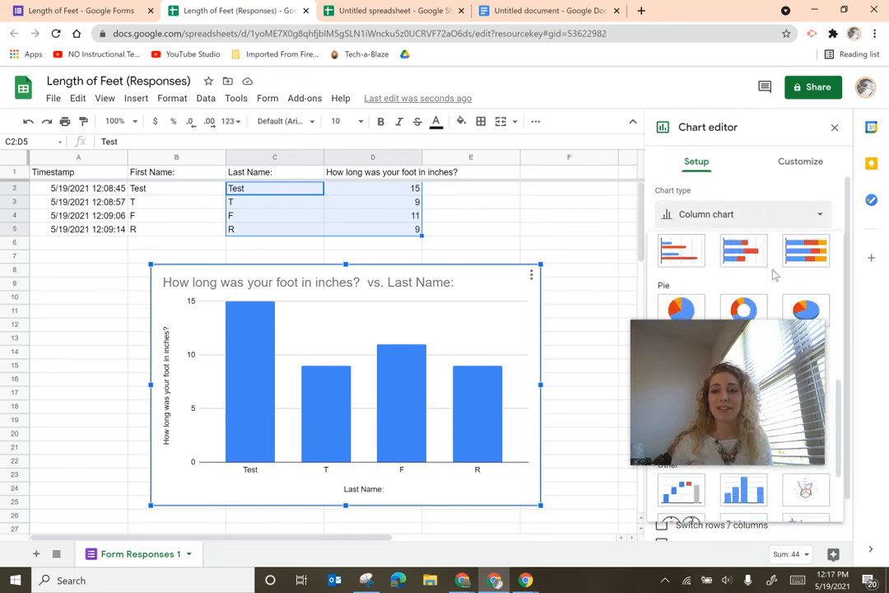
{"action": "scroll", "coordinate": [774, 274], "scroll_direction": "down", "scroll_amount": 4}
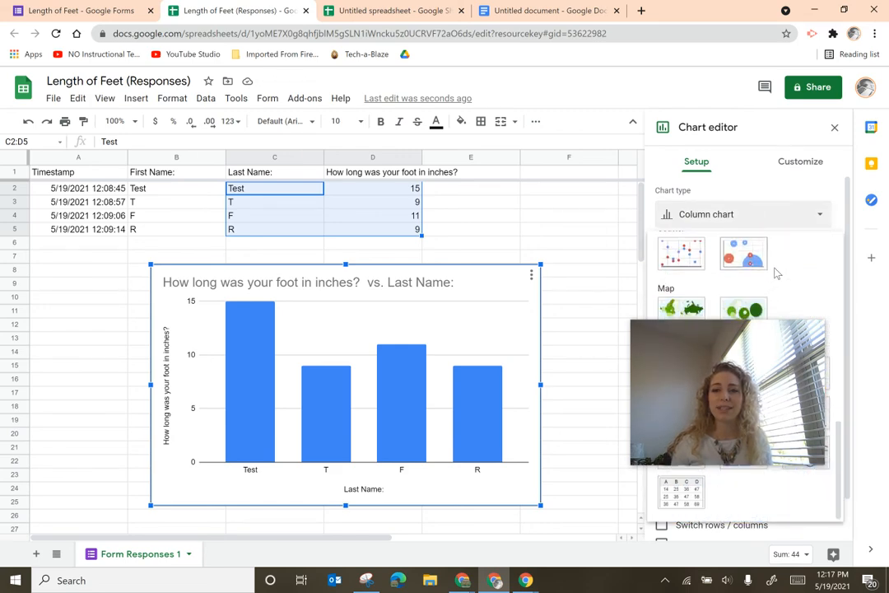
{"action": "scroll", "coordinate": [773, 272], "scroll_direction": "up", "scroll_amount": 5}
{"action": "scroll", "coordinate": [774, 273], "scroll_direction": "down", "scroll_amount": 5}
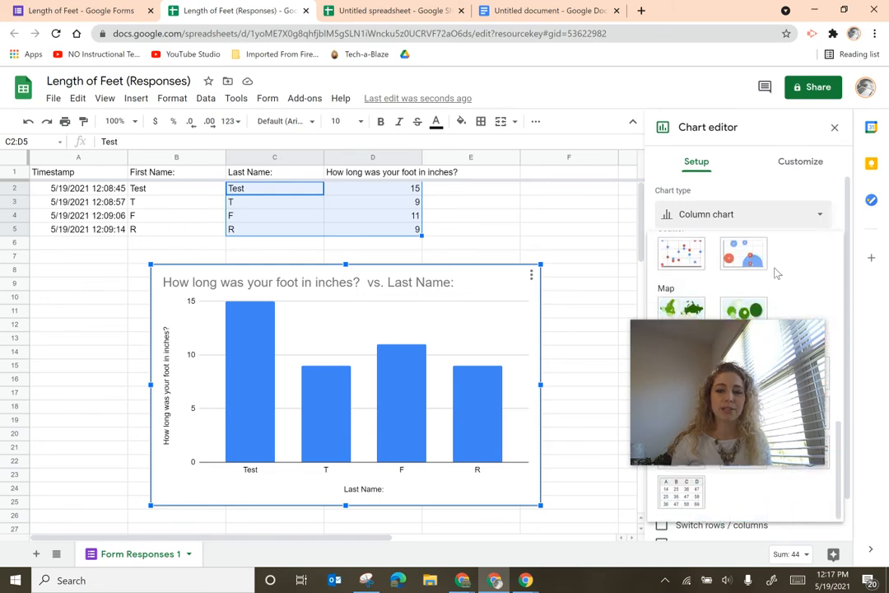
{"action": "left_click_drag", "start_coordinate": [796, 363], "coordinate": [643, 101]}
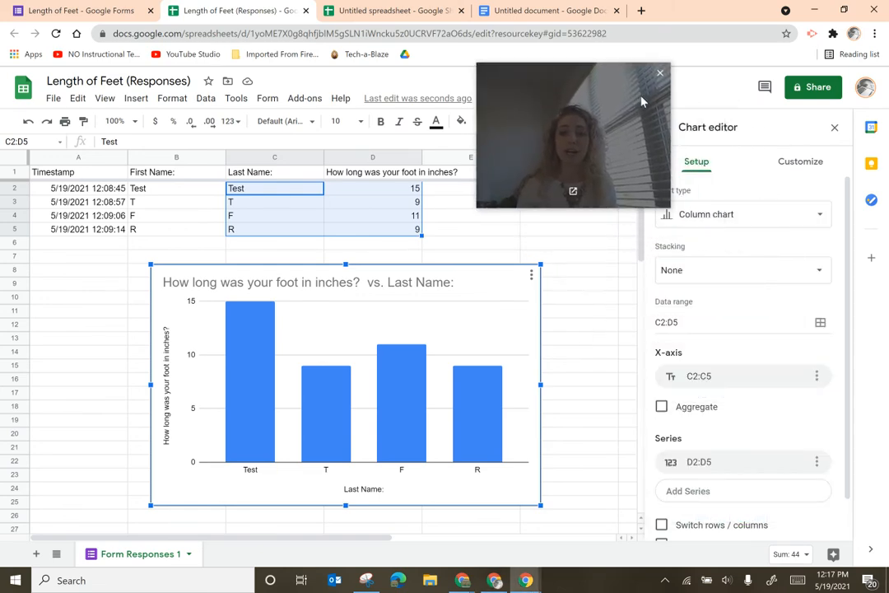
{"action": "left_click", "coordinate": [754, 216]}
{"action": "scroll", "coordinate": [765, 350], "scroll_direction": "down", "scroll_amount": 3}
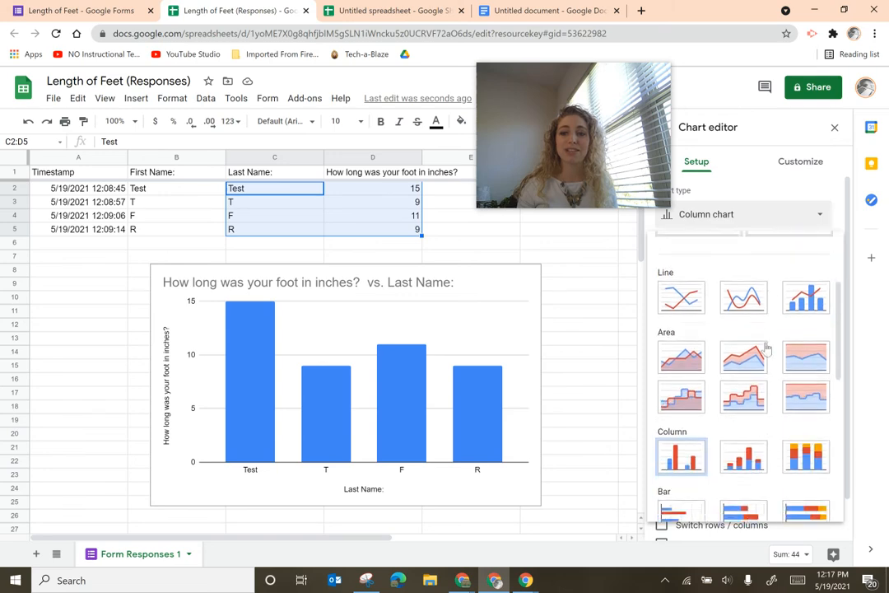
{"action": "scroll", "coordinate": [765, 350], "scroll_direction": "down", "scroll_amount": 6}
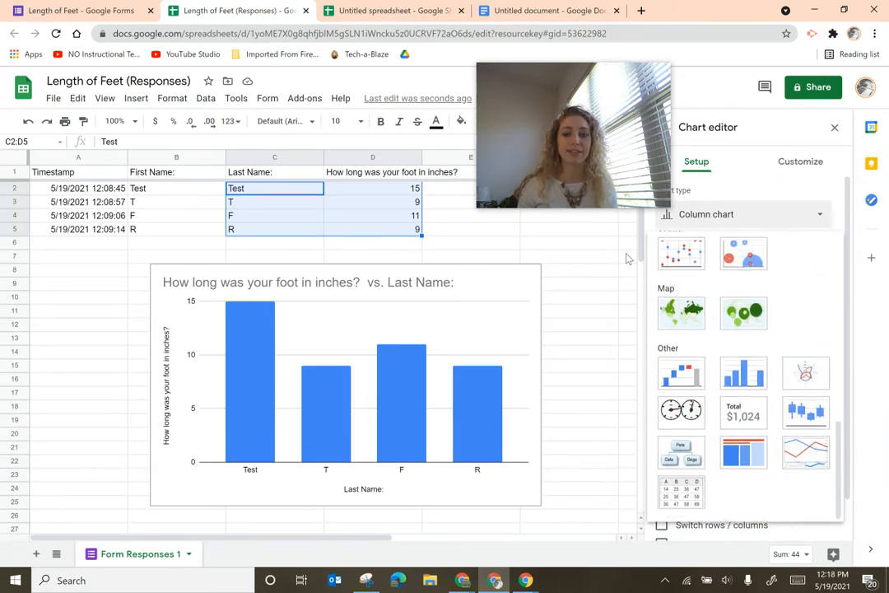
{"action": "left_click_drag", "start_coordinate": [611, 89], "coordinate": [799, 103]}
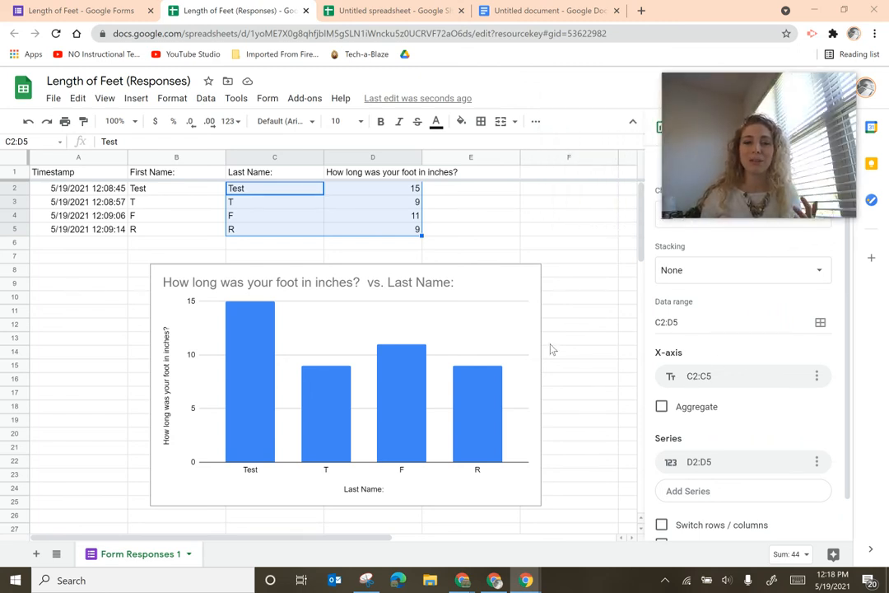
- Open the column chart's title for editing
{"action": "left_click", "coordinate": [408, 284]}
{"action": "left_click", "coordinate": [407, 284]}
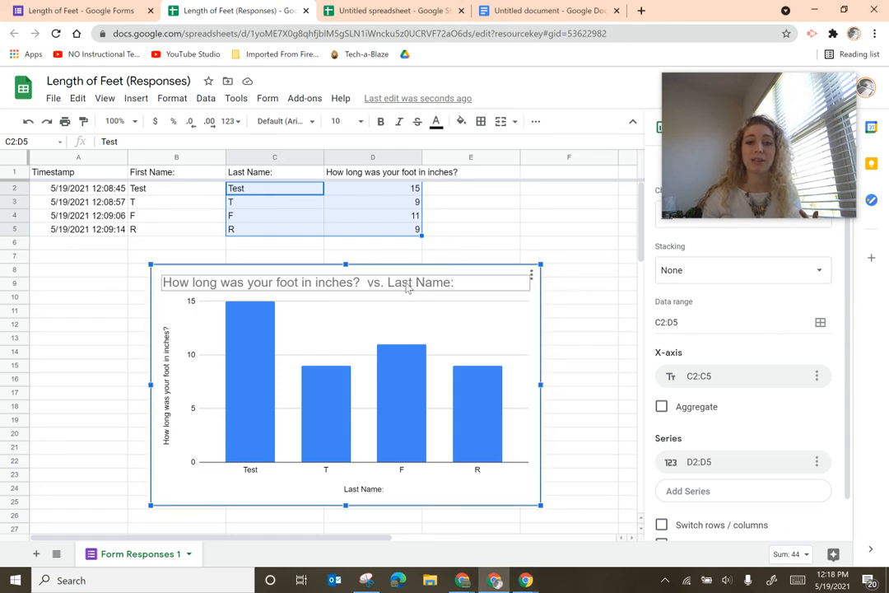